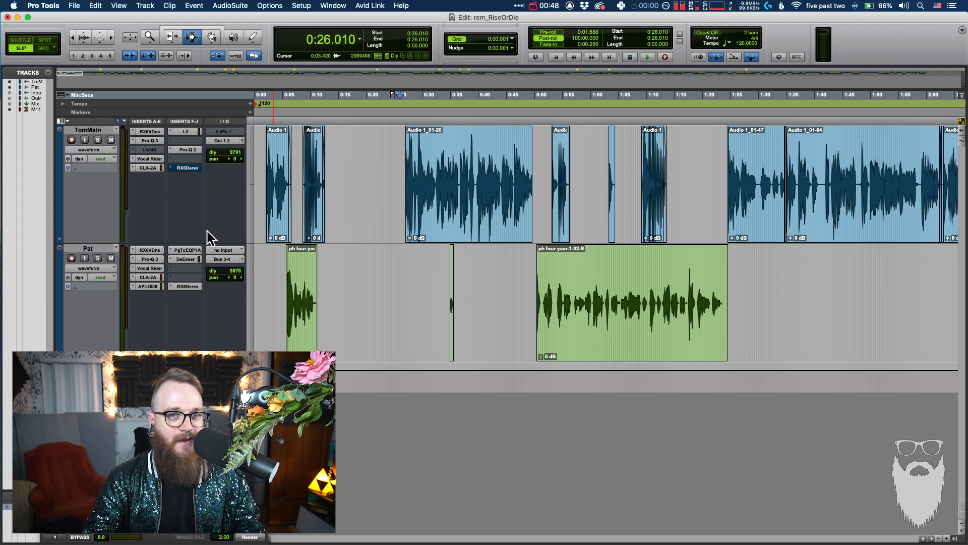
Step: Inspect the first TomMain clip up close and select the short gap before it, from about 0:01.935 to 0:02.030
key("F7")
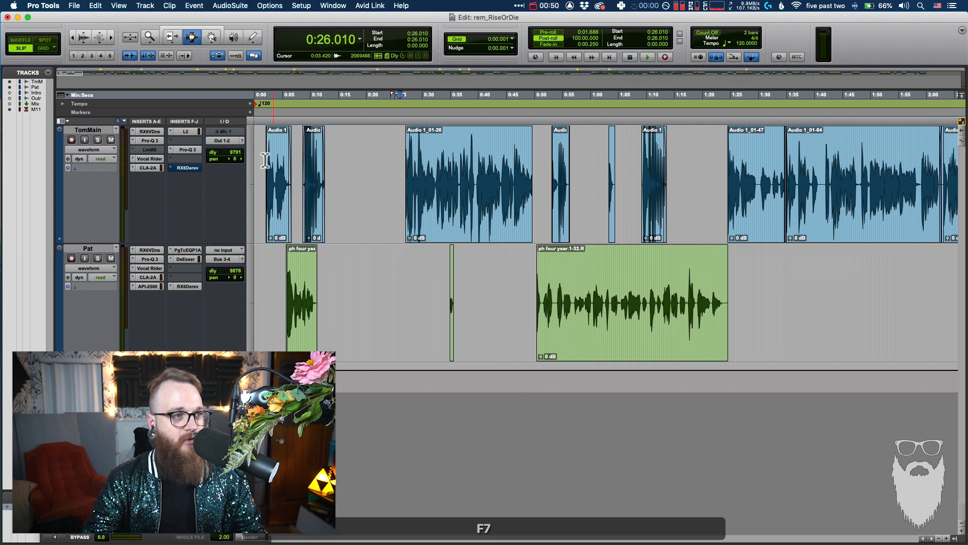
key("F7")
key("t")
key("t")
key("F7")
key("F7")
key("t")
key("t")
key("F7")
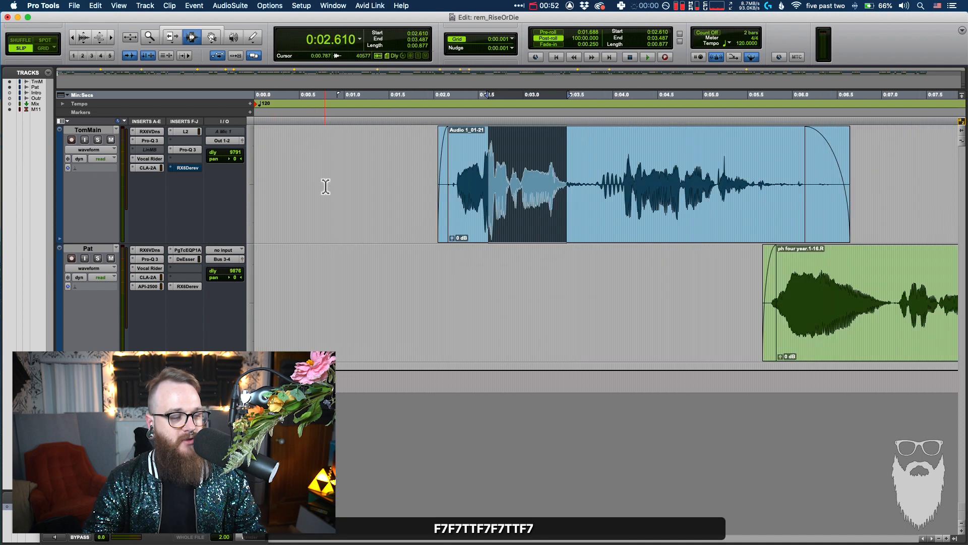
key("F7")
left_click_drag(375, 196, 438, 196)
left_click(423, 172)
key("F7")
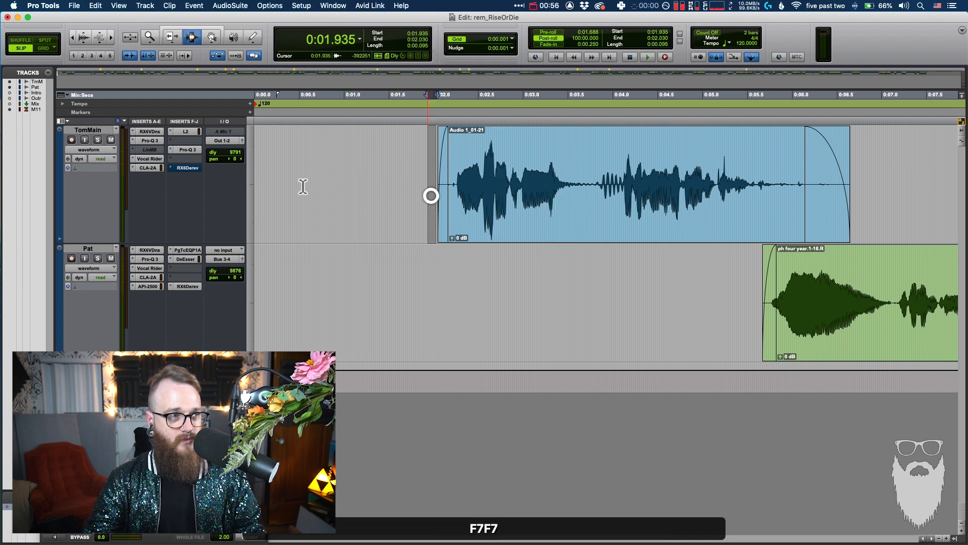
key("F7")
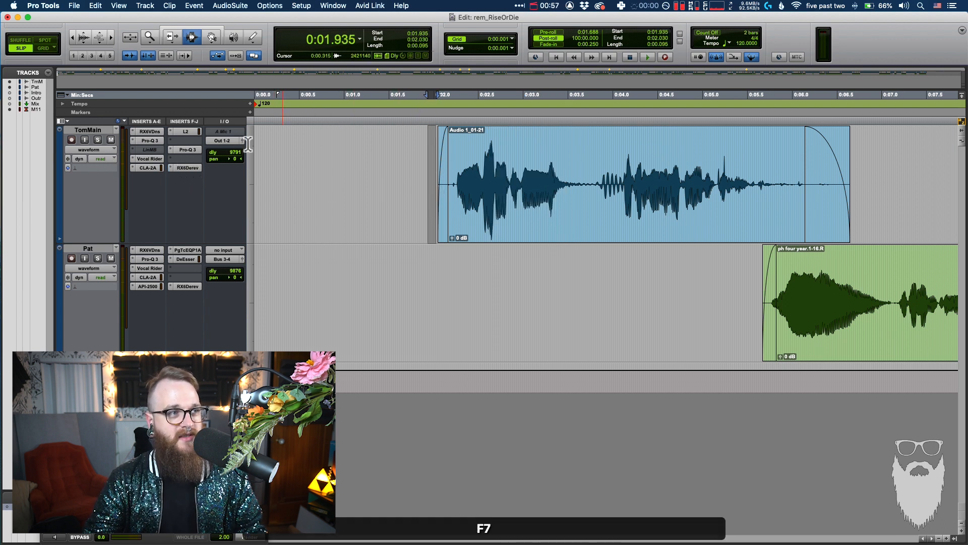
Step: Make the RX6Derev insert on the TomMain track inactive and reactivate it to compare the track's delay
left_click(188, 168, "ctrl+super")
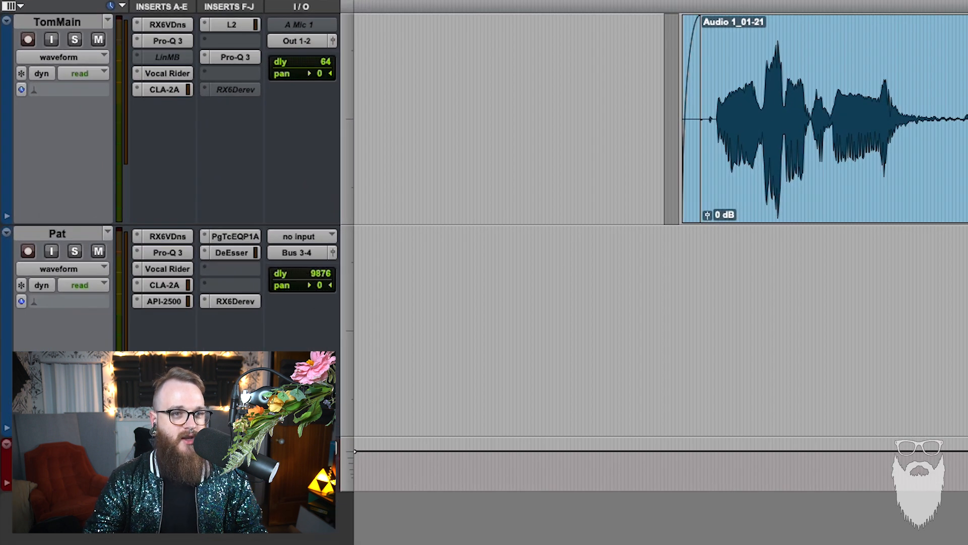
key("Return")
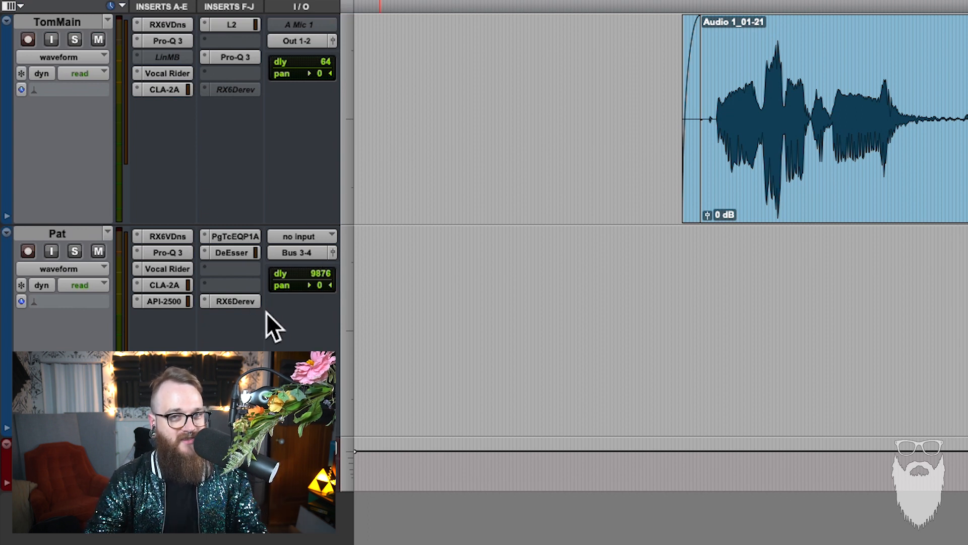
left_click(244, 93, "ctrl+super")
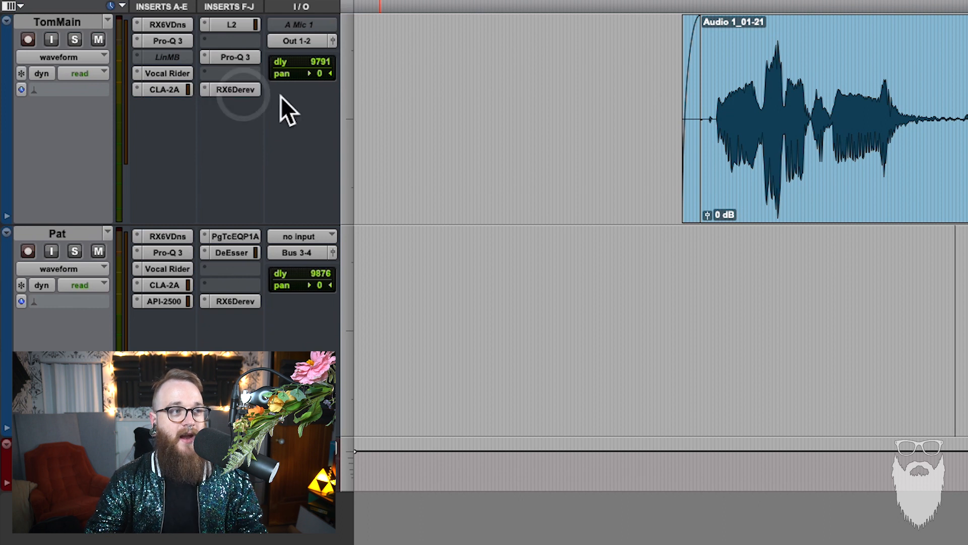
left_click(252, 86)
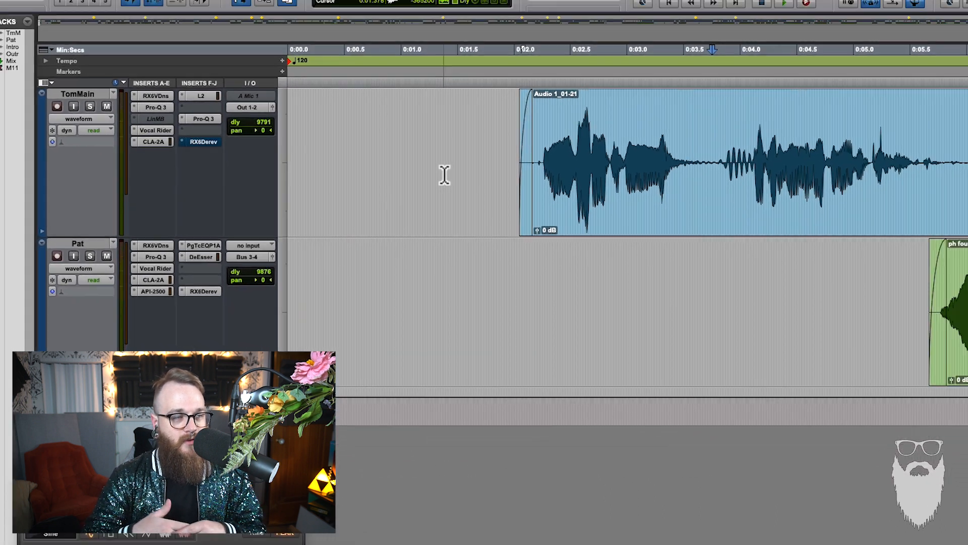
Step: Survey the clips on the TomMain and Pat tracks across a wide stretch of the session timeline
key("F7")
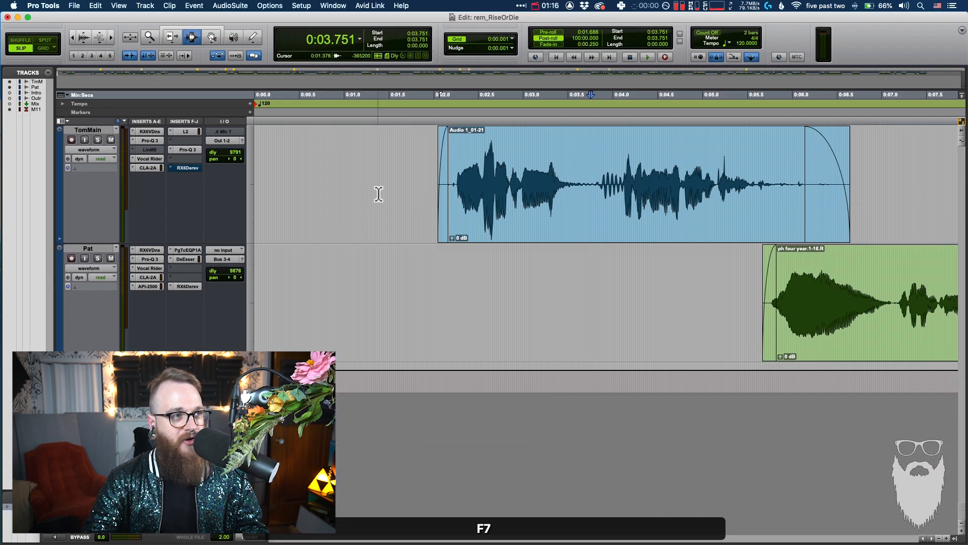
key("r")
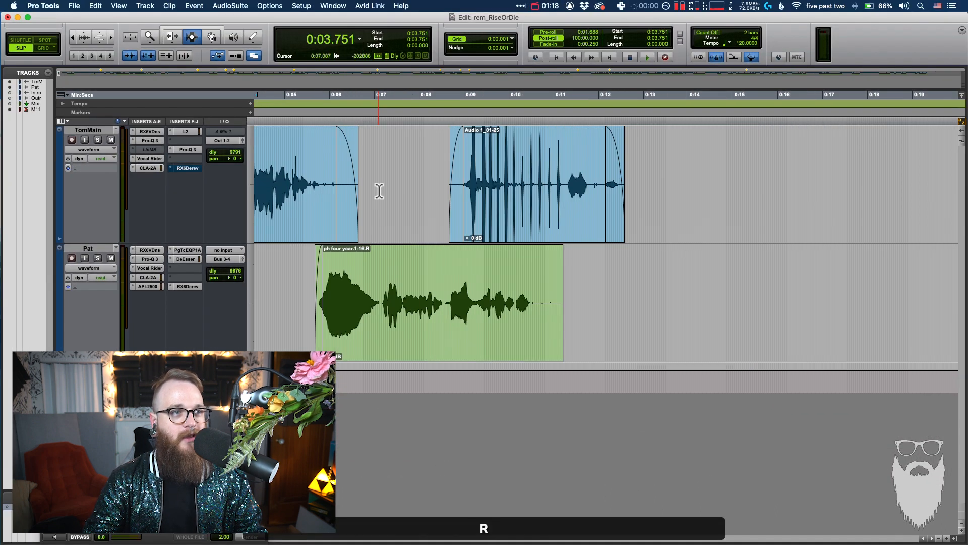
key("r")
key("r")
key("F7")
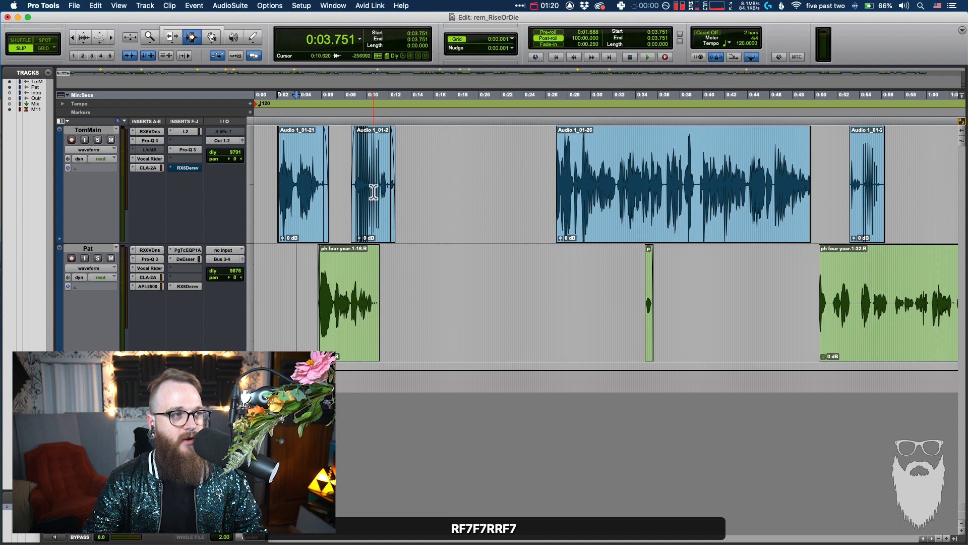
key("F7")
key("r")
key("r")
key("r")
key("F7")
key("F7")
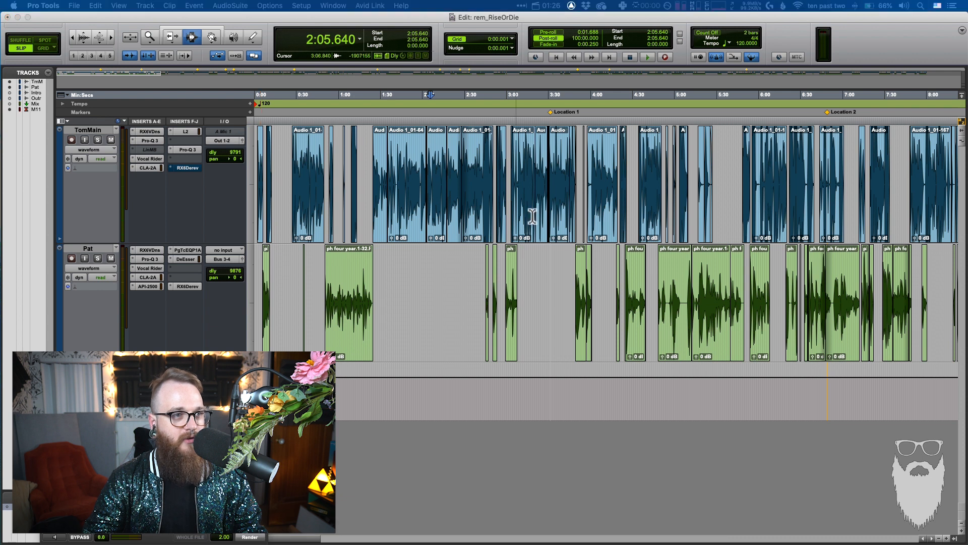
Step: Bring the Master 1.1 WLM Meter window into view over the Edit window, clear of the TomMain clips
left_click_drag(967, 54, 737, 197)
left_click(804, 205)
left_click(732, 76)
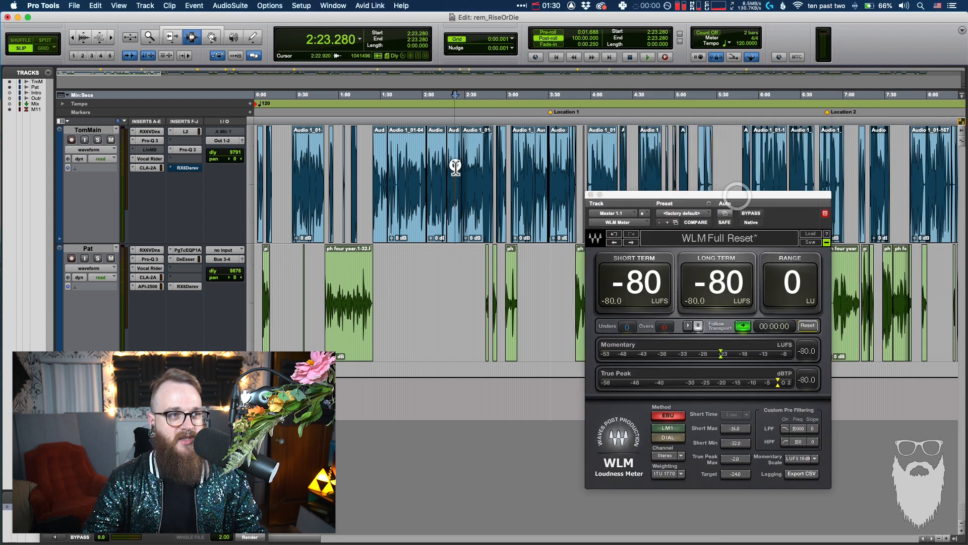
key("F7")
left_click(454, 161)
key("t")
key("t")
key("F7")
key("F7")
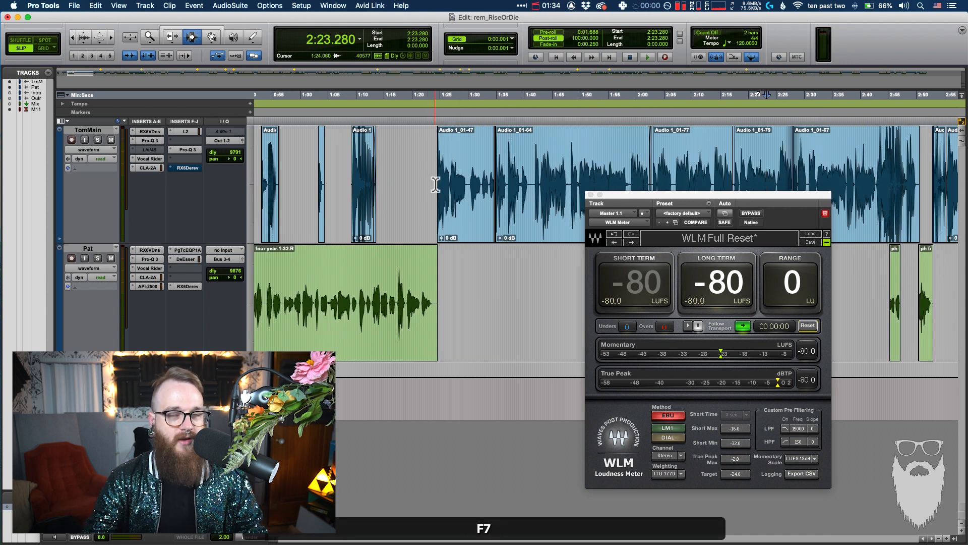
key("F7")
left_click_drag(643, 199, 734, 249)
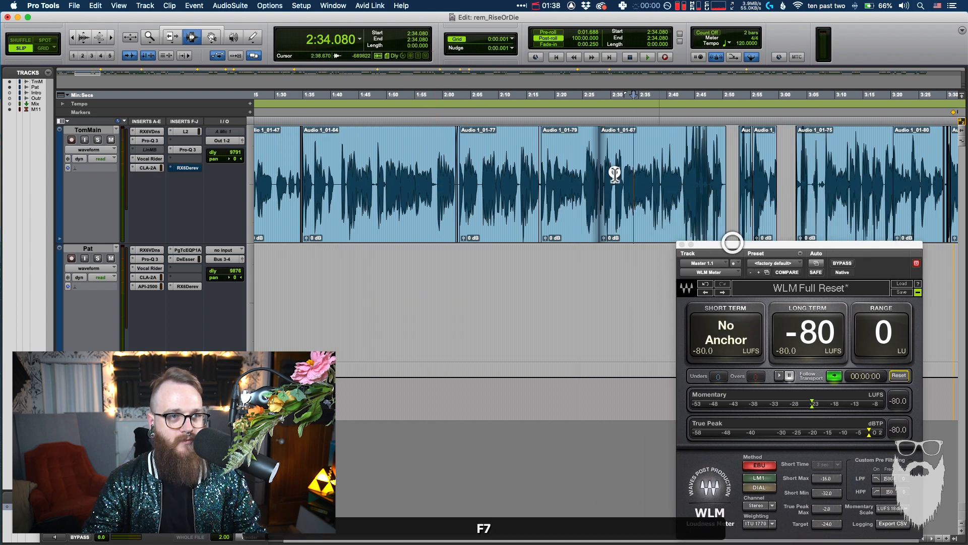
Step: Select the Audio 1_01-241 clip on the TomMain track, spanning 19:54.910 to 20:49.711
key("r")
key("F7")
key("r")
key("r")
key("r")
key("t")
key("t")
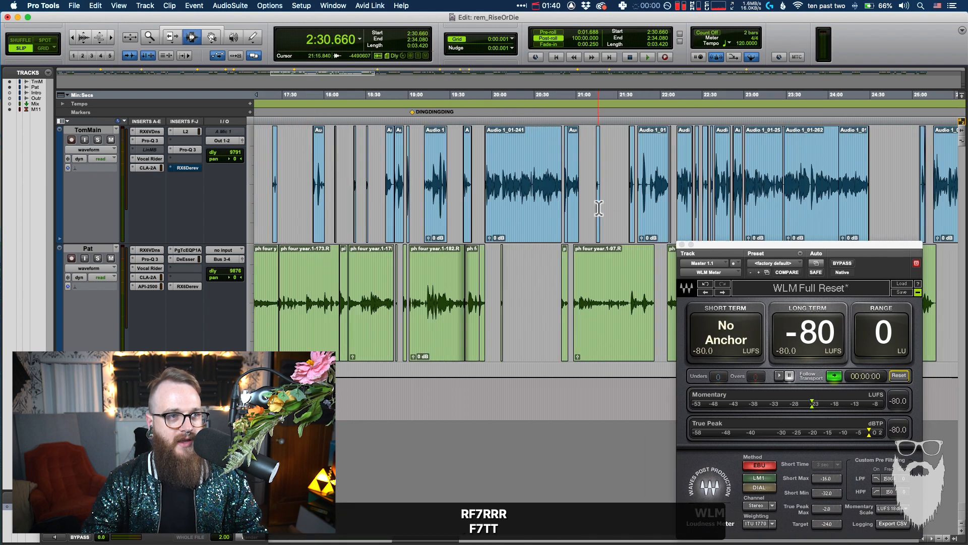
left_click(426, 184)
key("t")
key("F7")
key("t")
key("t")
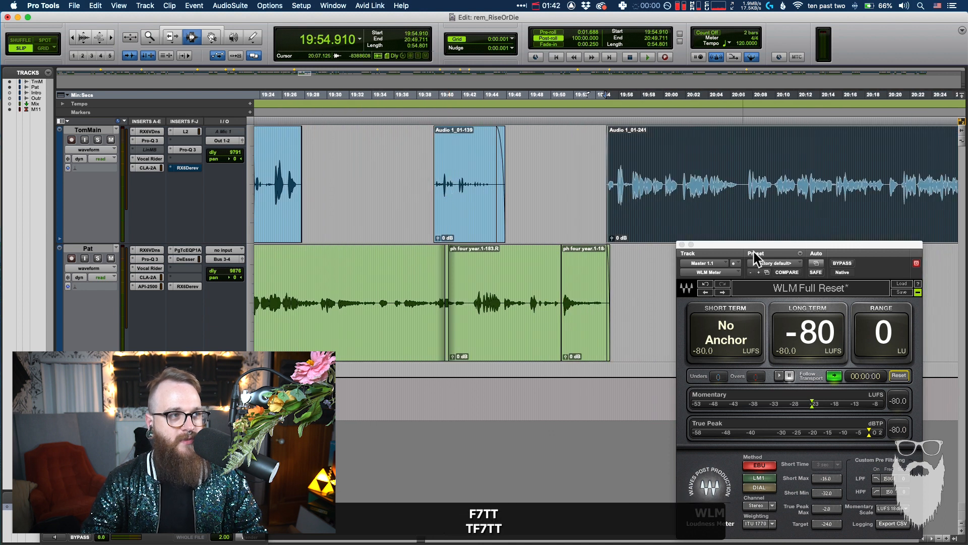
scroll(587, 174, "right", 3)
key("r")
scroll(579, 198, "right", 3)
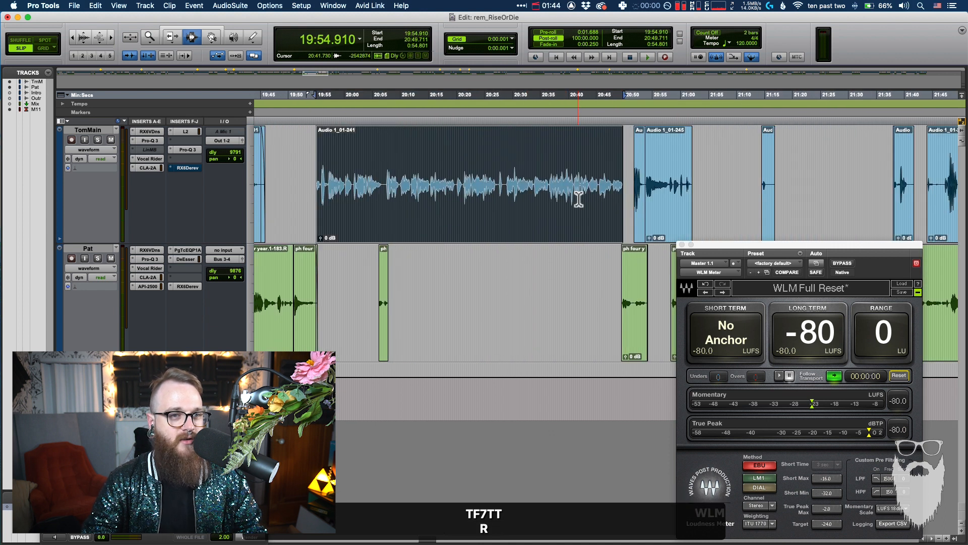
Step: Keep the WLM Meter window open by turning off its target, and open the Dorrough meter on Master 1.1
left_click_drag(733, 244, 740, 243)
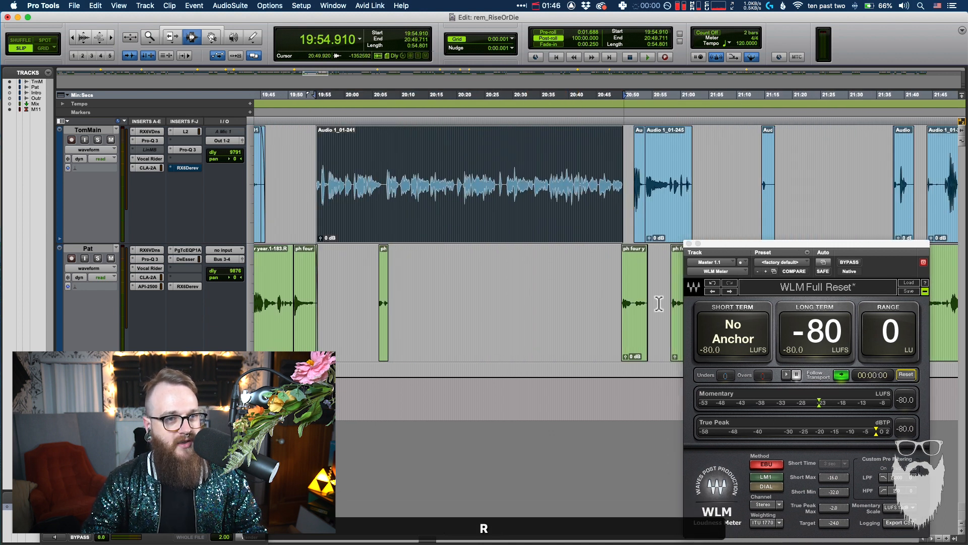
left_click(922, 262)
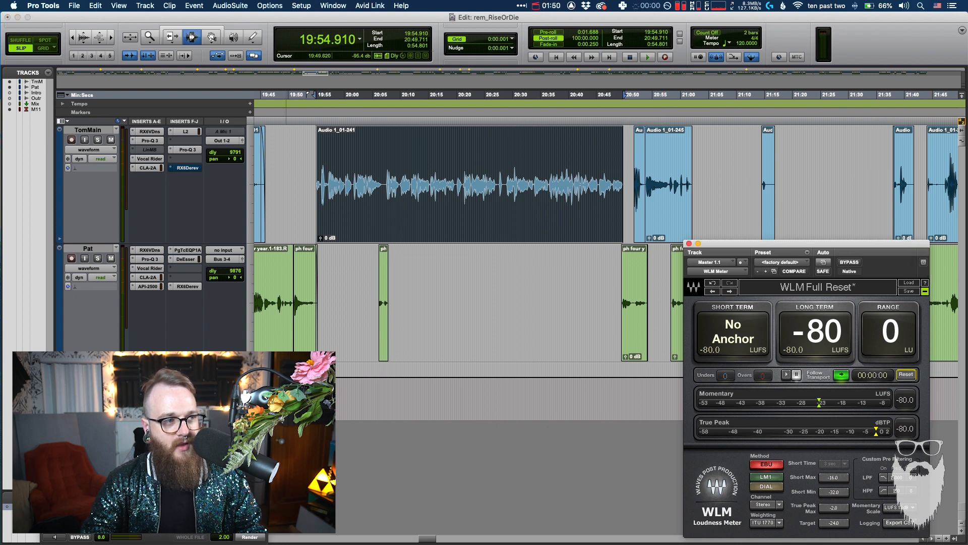
left_click(147, 378)
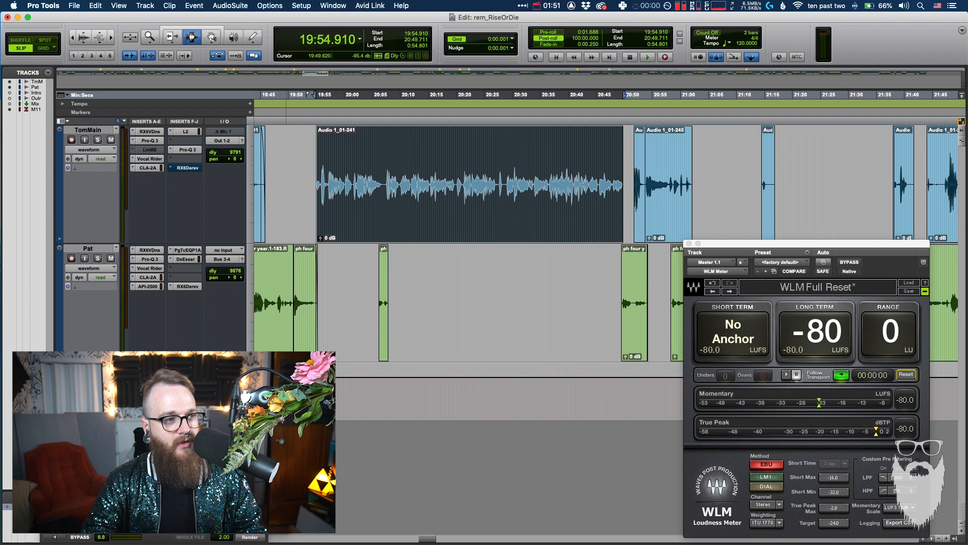
mouse_move(252, 461)
left_click(337, 424)
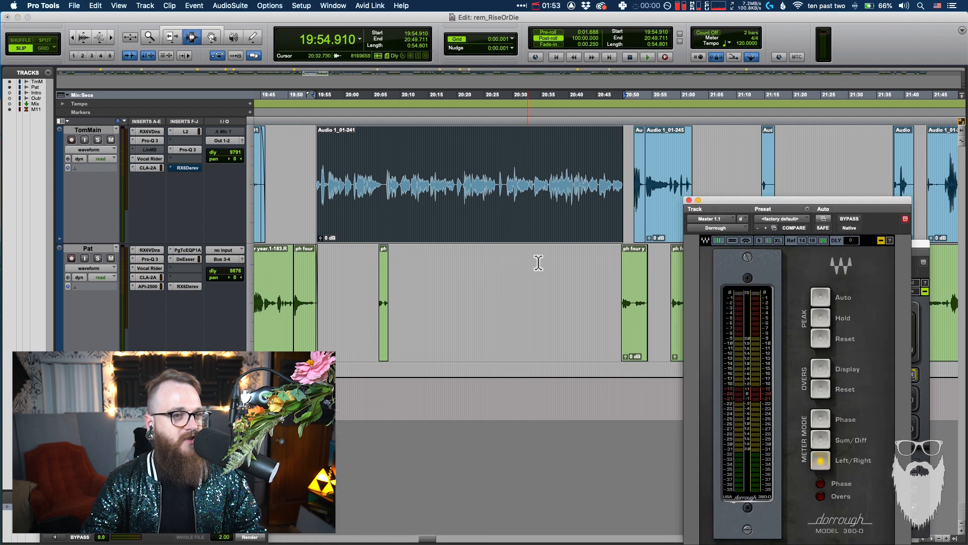
Step: Switch the Dorrough meter to the wide Model 40-AES/EBU layout and arrange both meter windows side by side
left_click(746, 242)
left_click_drag(811, 202, 342, 334)
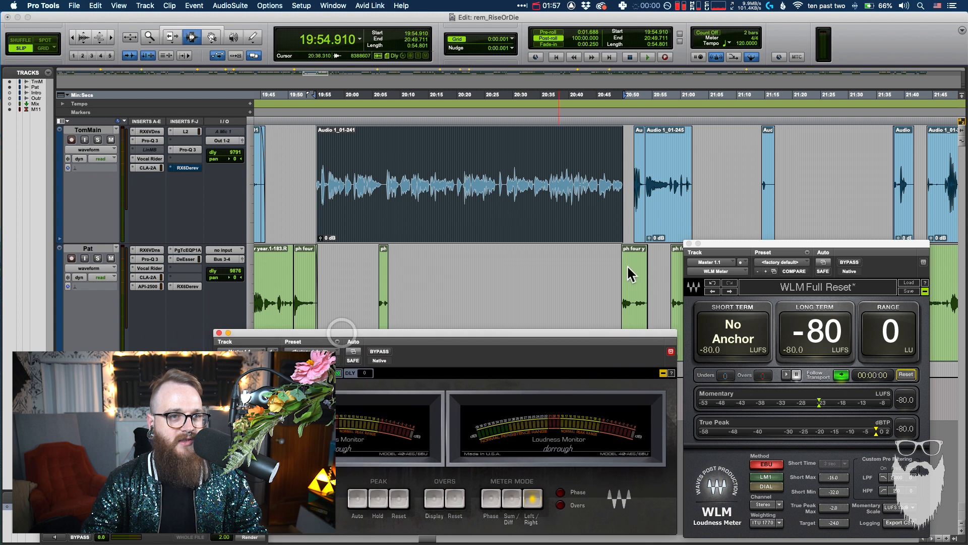
left_click_drag(714, 246, 747, 246)
left_click_drag(565, 340, 604, 343)
Step: Play the selected TomMain clip and check the second Pro-Q 3 insert's curve during playback
key("space")
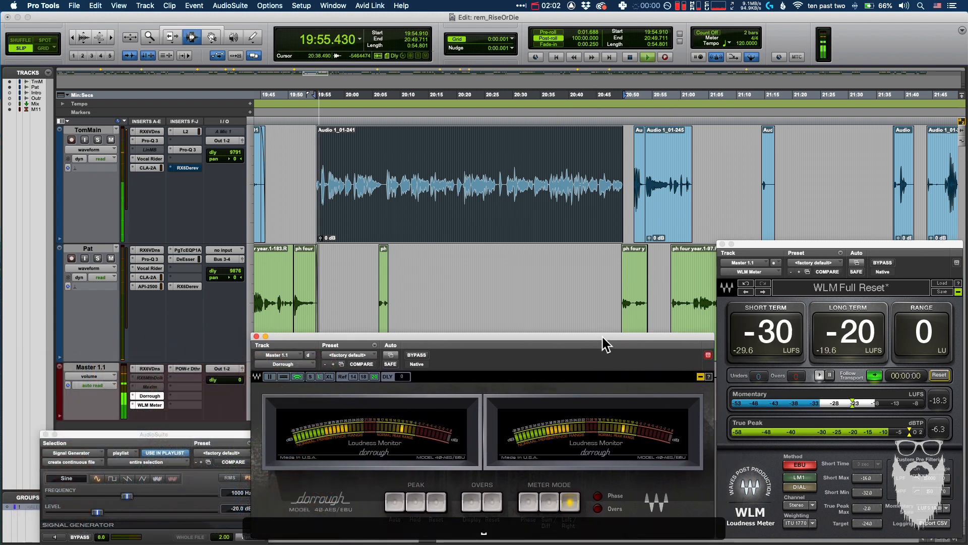
key("F7")
key("t")
key("t")
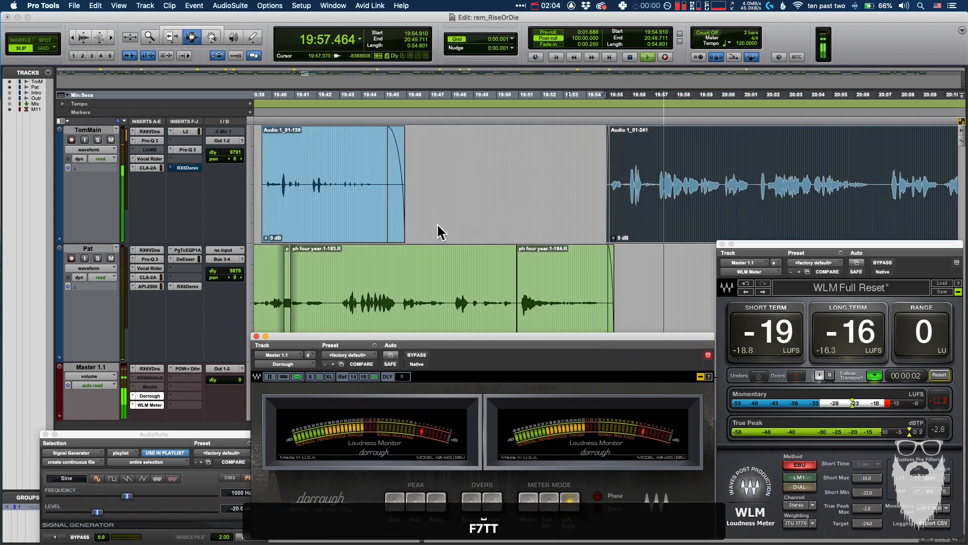
key("F7")
left_click(192, 149)
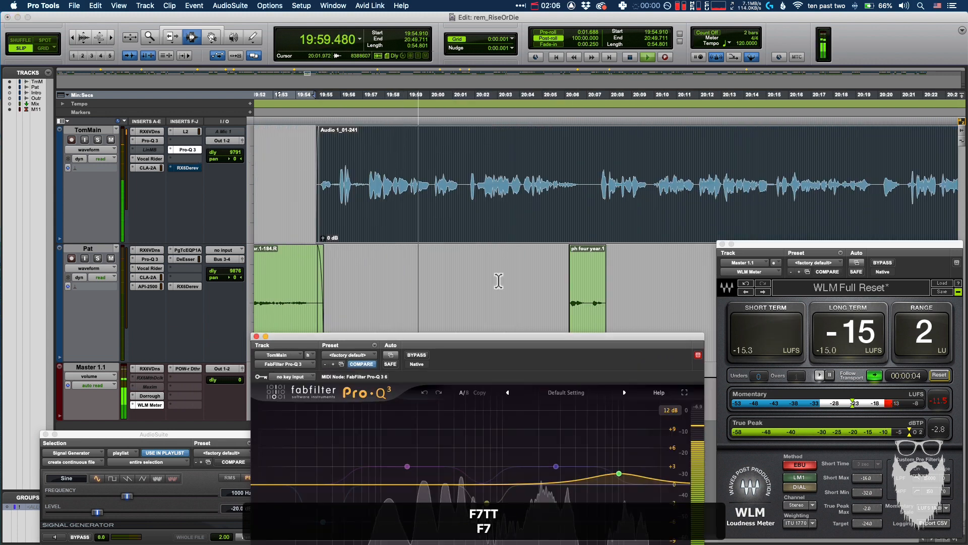
left_click_drag(460, 338, 458, 262)
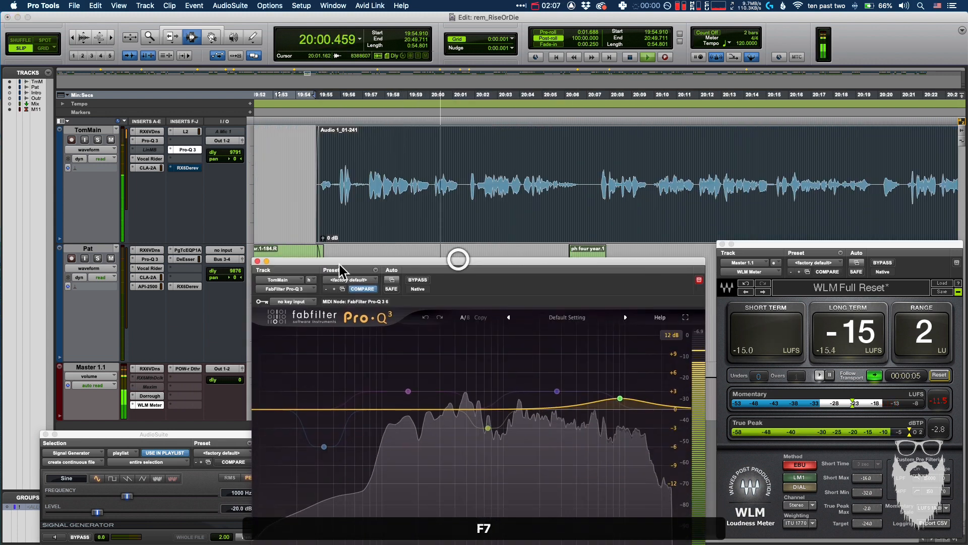
left_click(258, 262)
Step: In TomMain's first Pro-Q 3, compare the bypassed sound and adjust the low-cut band to about 36 Hz with Q 0.839
left_click(149, 141)
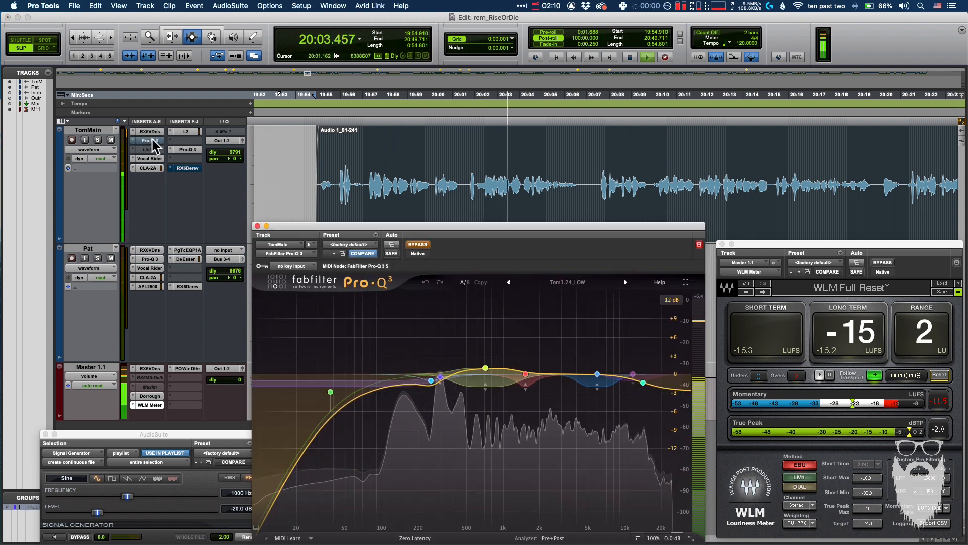
left_click(150, 141, "super")
mouse_move(332, 393)
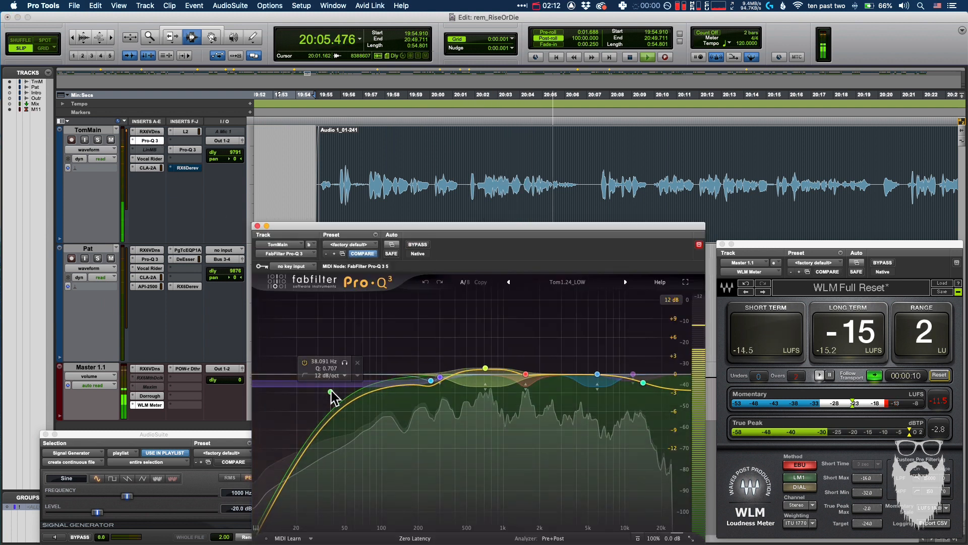
left_click_drag(331, 393, 326, 384)
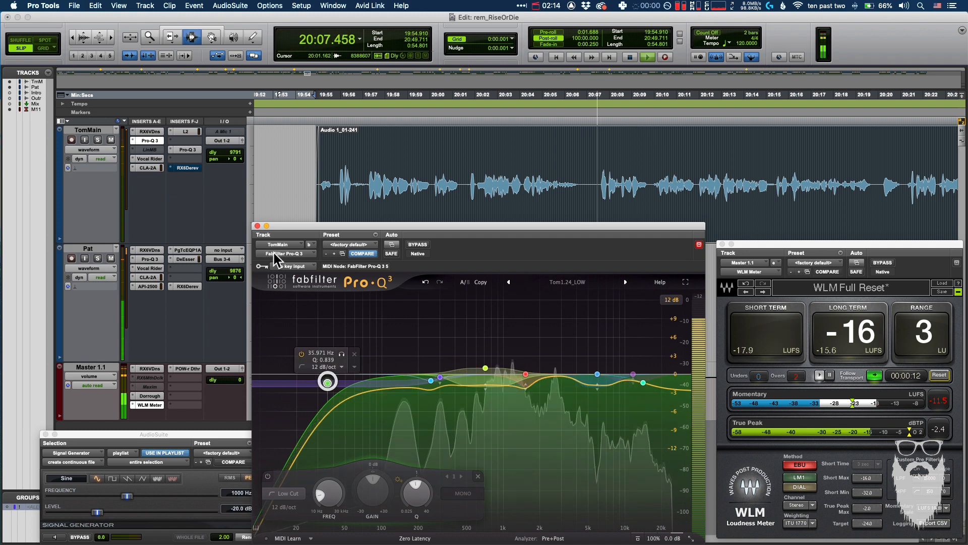
left_click(258, 225)
Step: Switch the track readouts in the I/O column from delay to volume
key("F7")
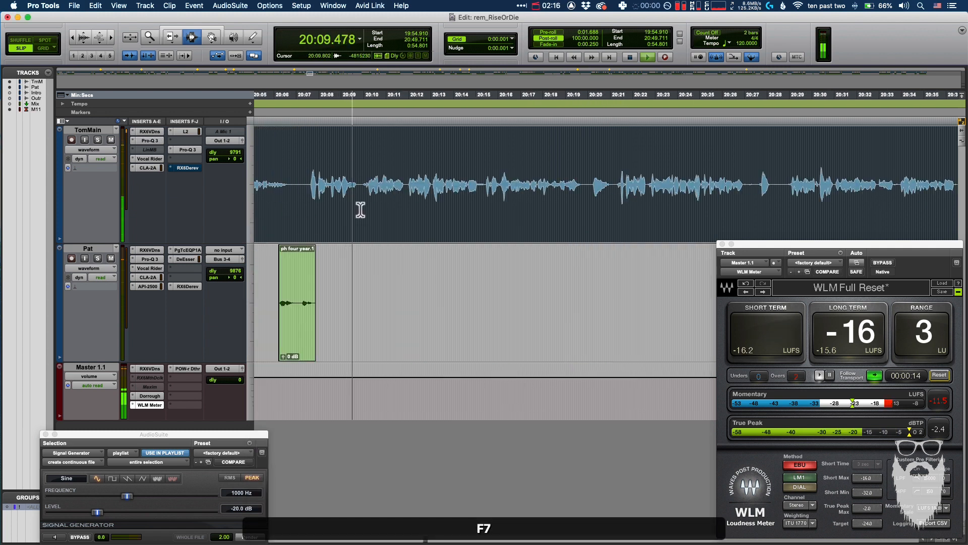
left_click(237, 151, "ctrl+super")
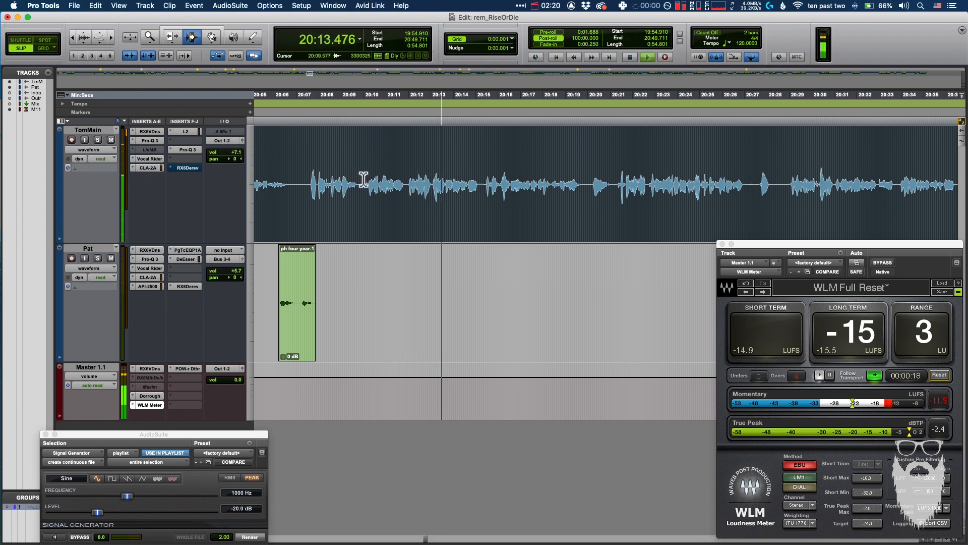
Step: Reopen TomMain's first Pro-Q 3 and set its display range to 6 dB
key("F7")
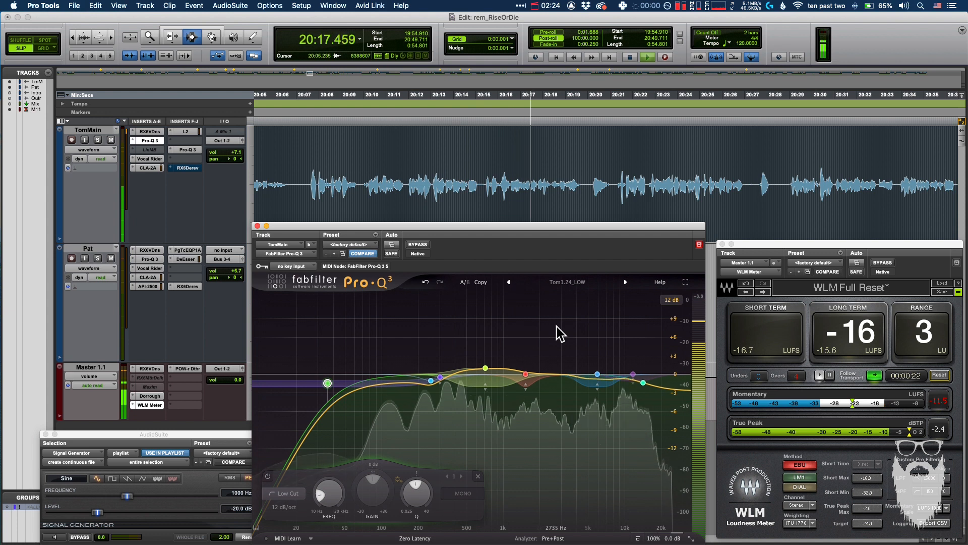
left_click(673, 299)
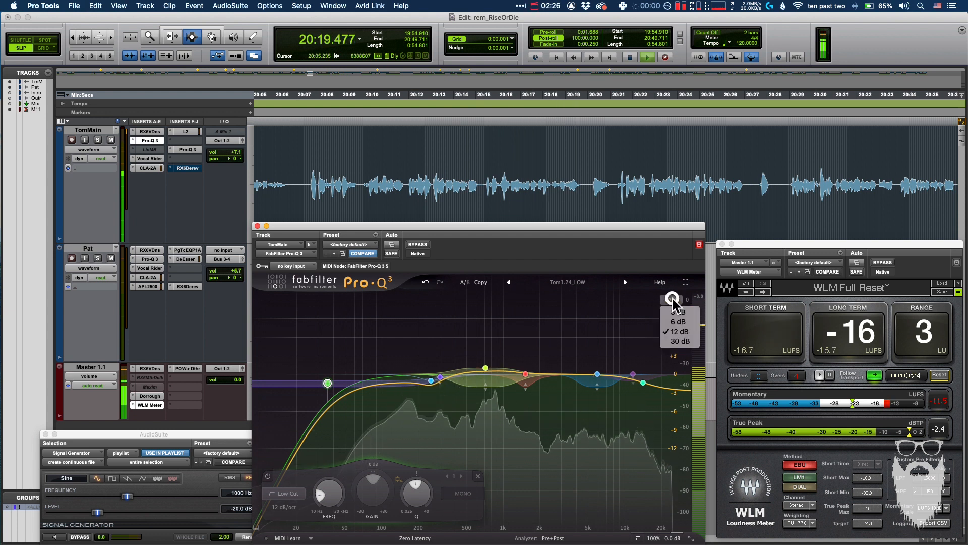
left_click(676, 320)
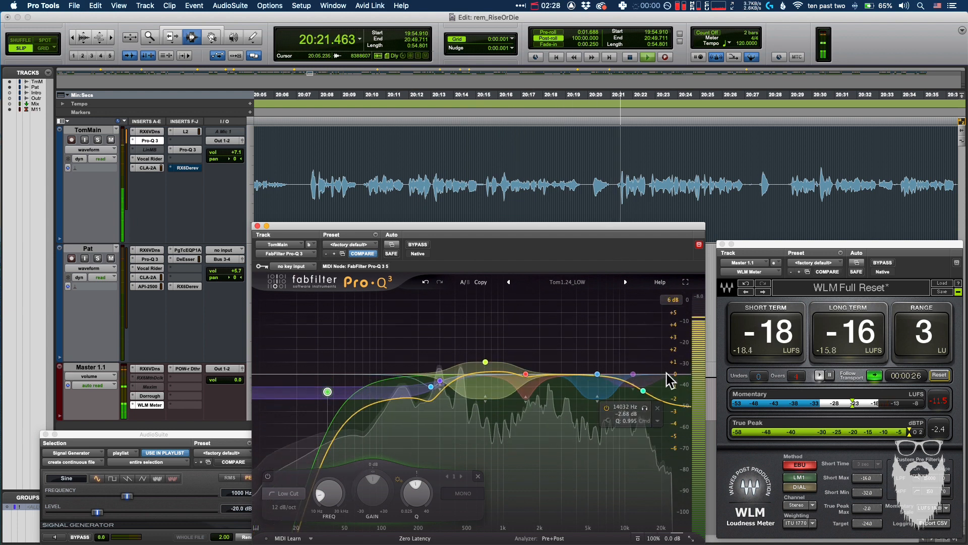
Step: In TomMain's second Pro-Q 3, change the 9046.8 Hz band's shape to High Shelf
left_click(188, 150)
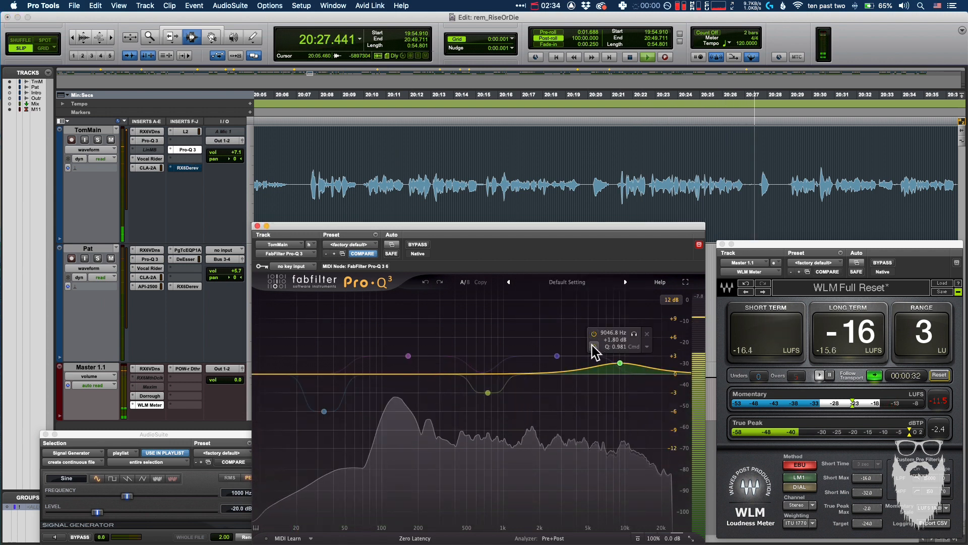
left_click(593, 346)
left_click(604, 357)
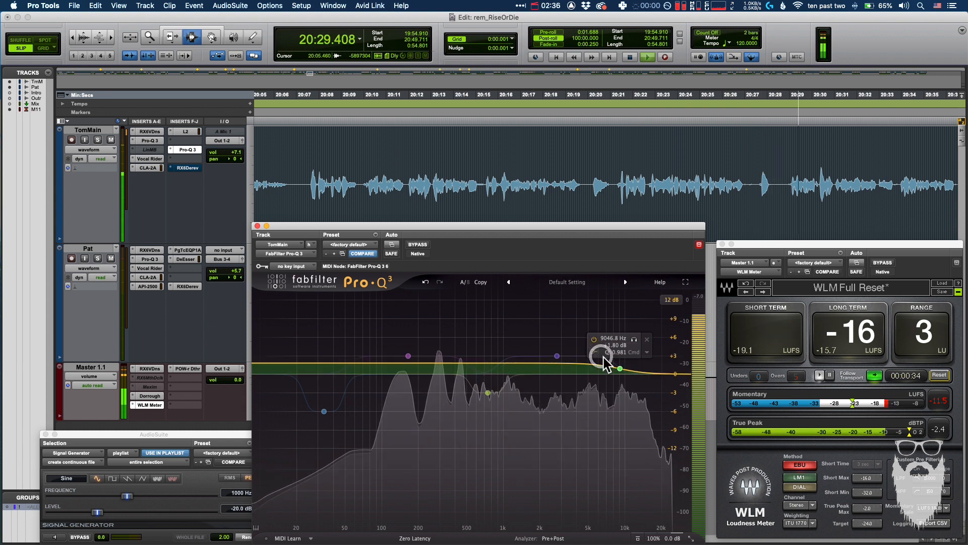
left_click(595, 352)
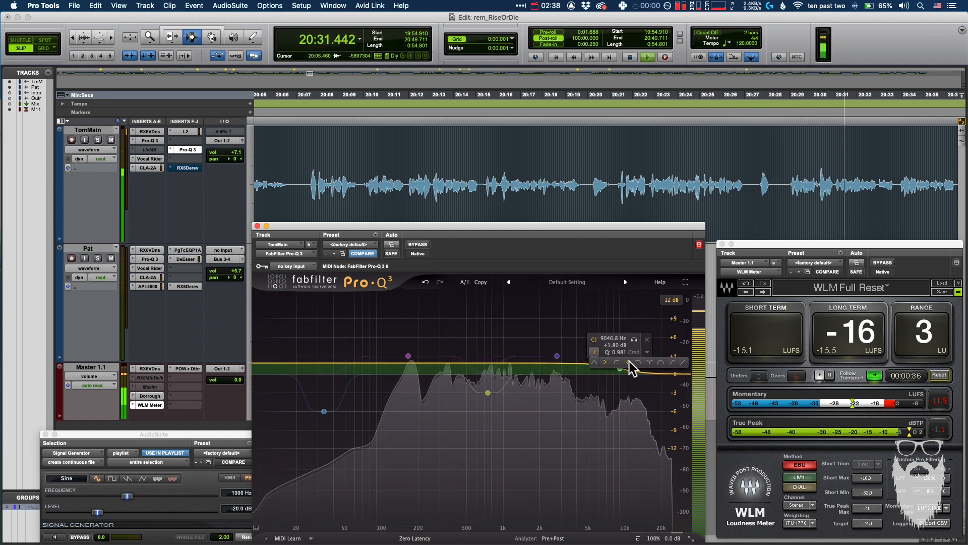
left_click(629, 361)
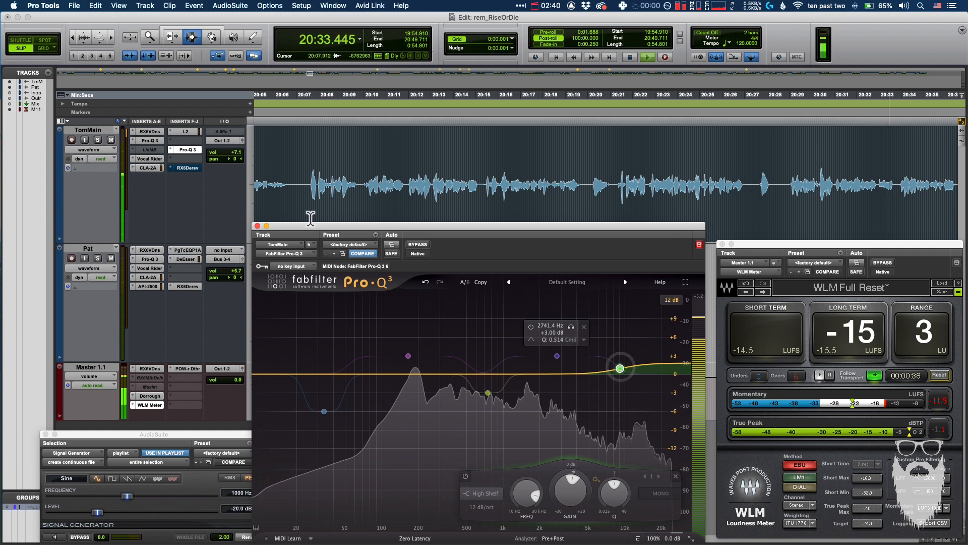
Step: Adjust the high-shelf band to about 8960.9 Hz with +1.22 dB gain and close the Pro-Q 3
key("F7")
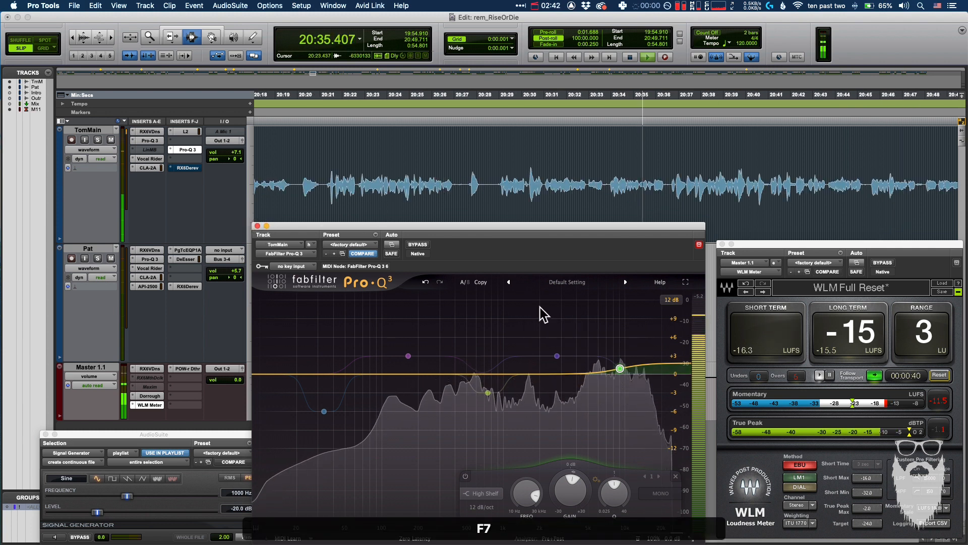
left_click_drag(620, 368, 619, 371)
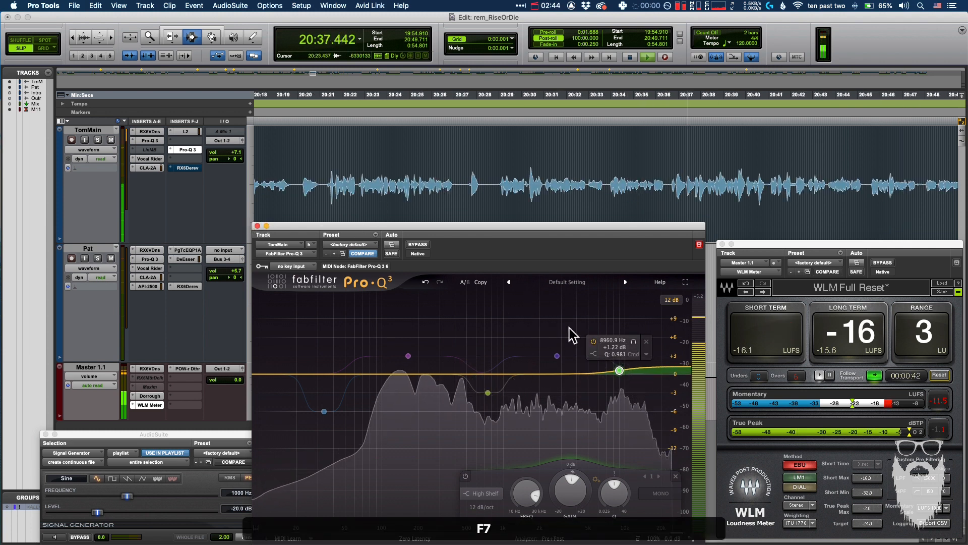
key("r")
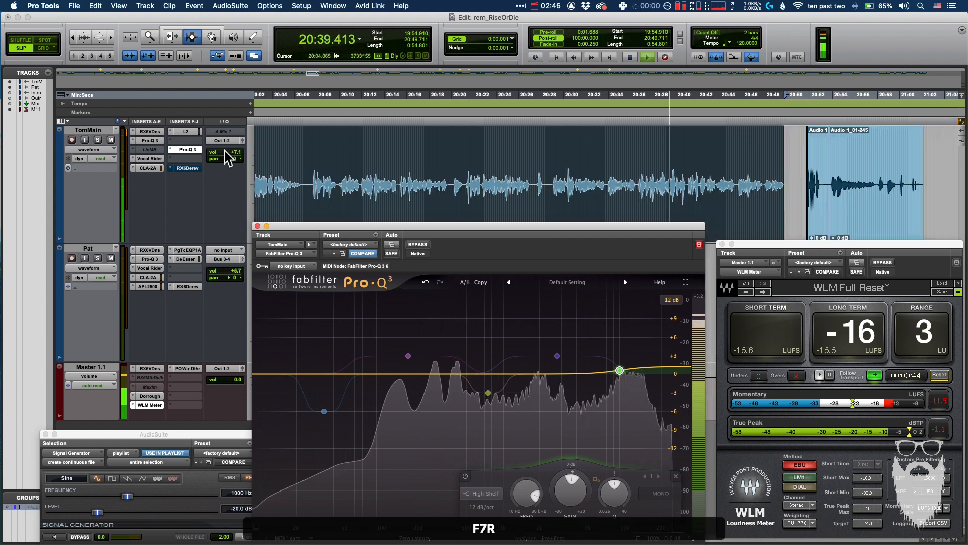
left_click(257, 225)
Step: Stop playback and lower TomMain's volume to +6.7
key("r")
key("F7")
key("F7")
left_click(475, 201)
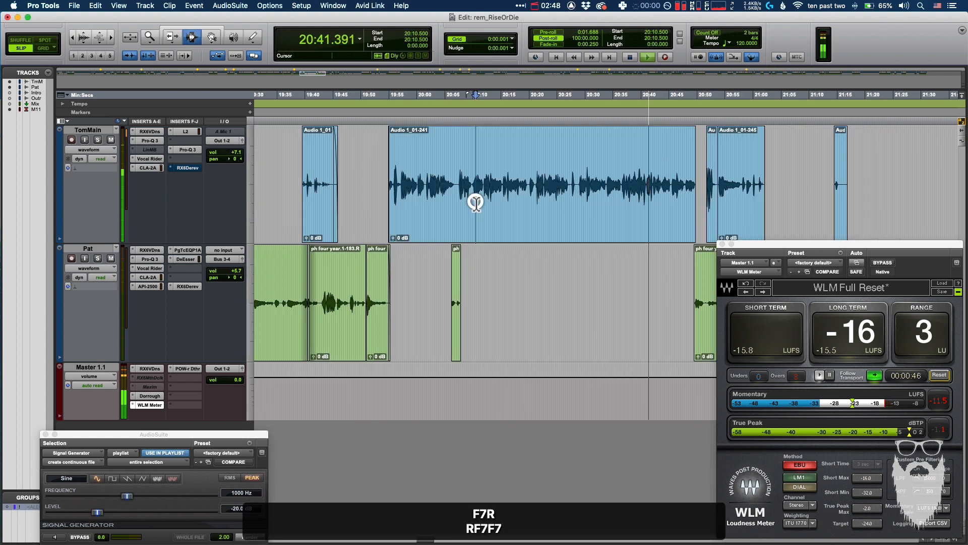
key("space")
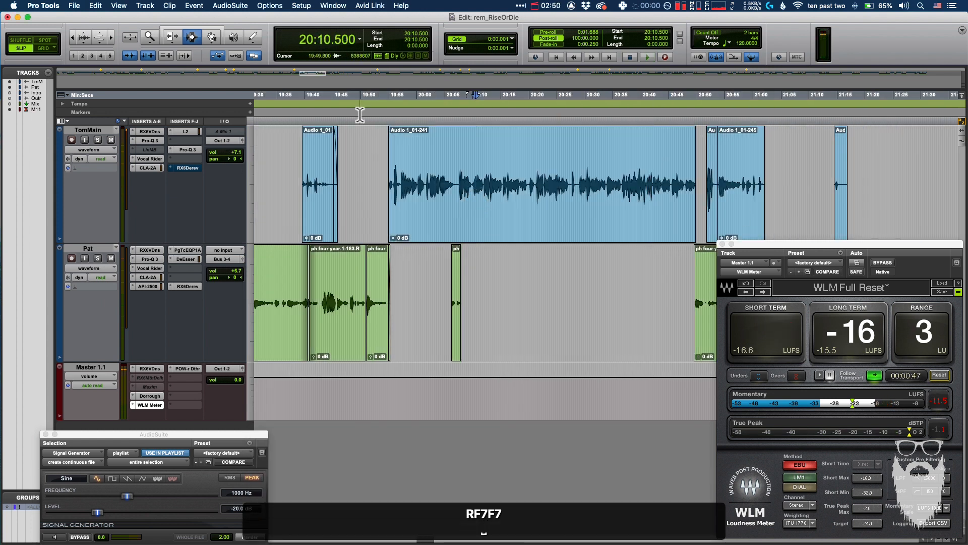
left_click_drag(231, 150, 232, 153)
Step: Place the edit cursor at 19:56.010 in TomMain's clip and reset the WLM loudness meter
left_click(395, 174)
key("F7")
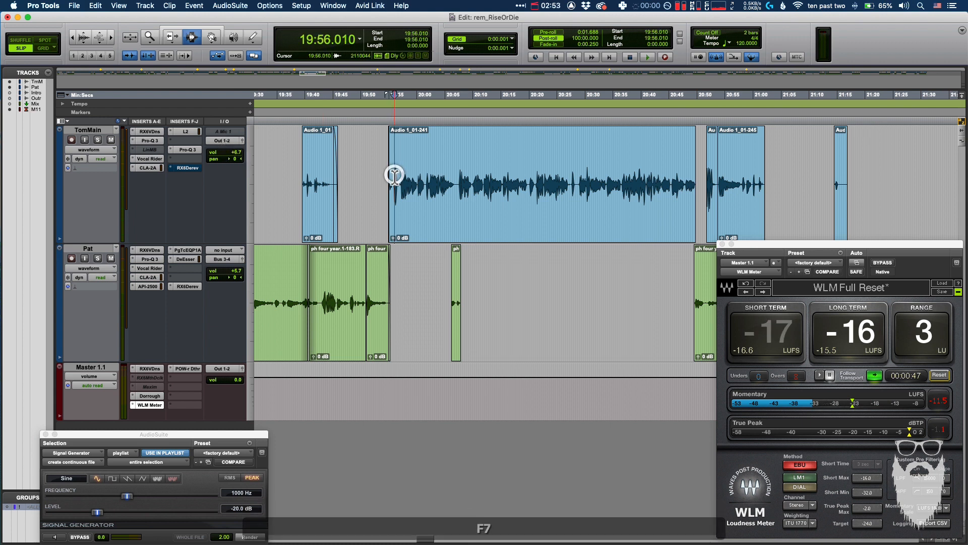
left_click(938, 375)
key("F7")
Step: Find Pat's clip "ph four year.1-376.R" starting at 66:01.113, select it and play it
left_click(526, 136)
key("r")
key("r")
key("F7")
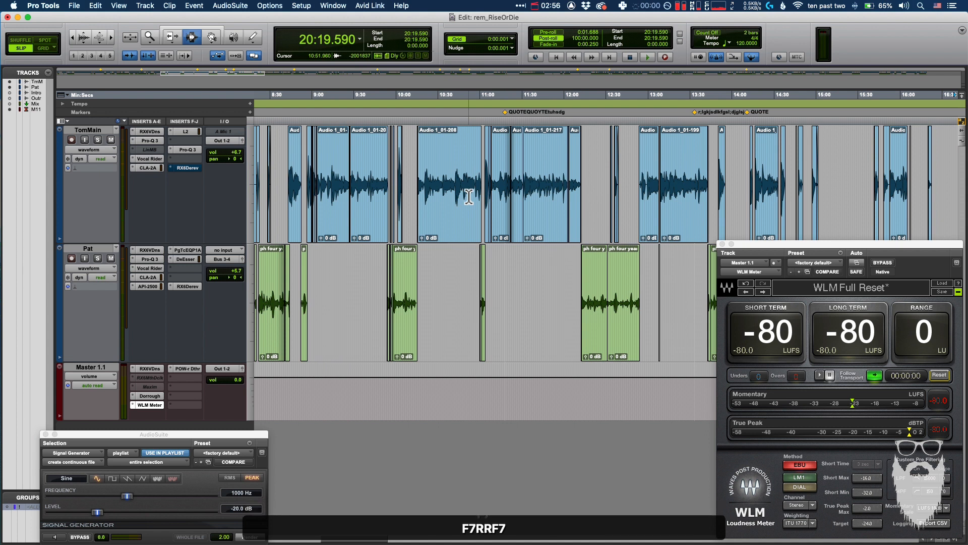
key("F7")
key("r")
key("r")
scroll(423, 280, "right", 15)
left_click(496, 295)
key("t")
key("t")
key("t")
left_click(524, 302)
key("F7")
key("space")
key("t")
key("t")
key("t")
key("F7")
key("t")
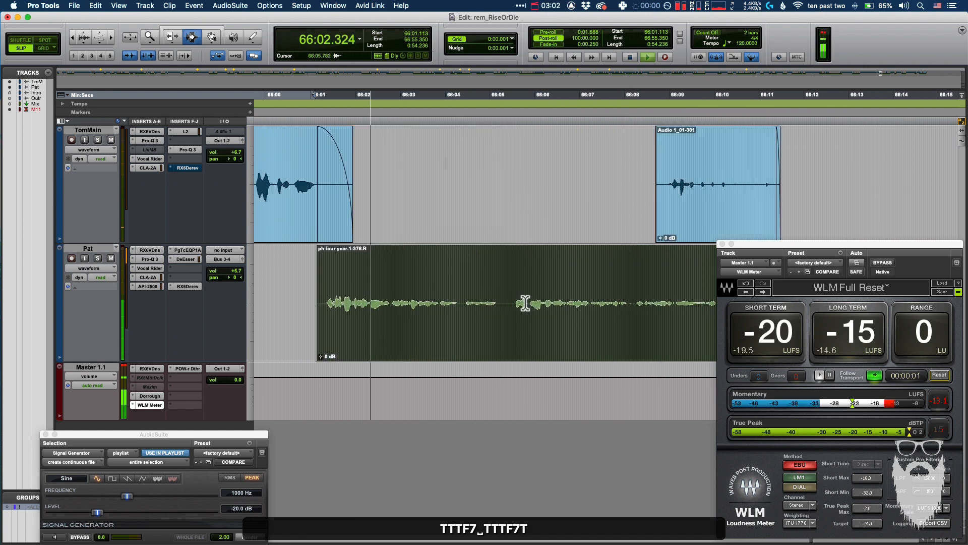
Step: Open the Dorrough meter on Master 1.1, reset its peak reading and move its window lower so Pat's waveform is uncovered
key("F7")
key("F2")
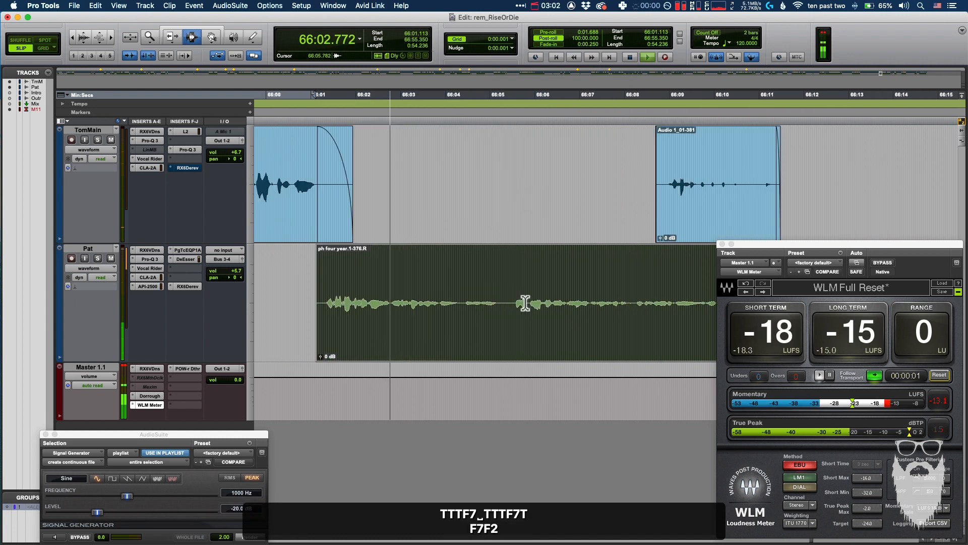
left_click(149, 395)
left_click(456, 230)
left_click(445, 386)
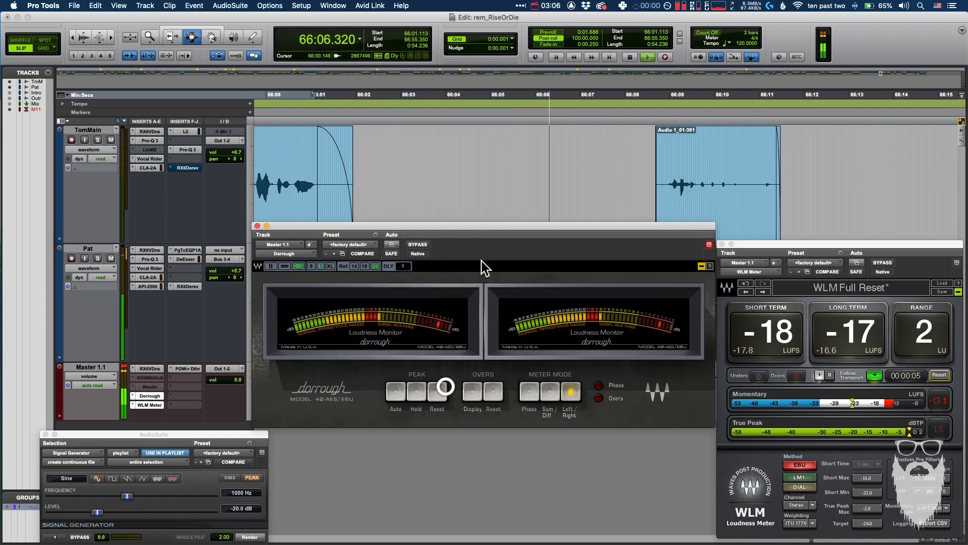
left_click_drag(501, 228, 497, 342)
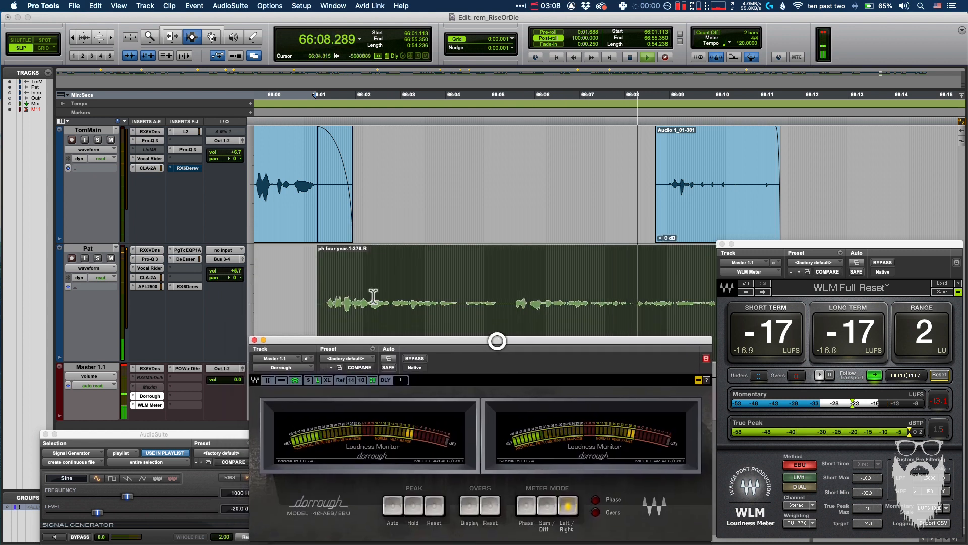
Step: Raise Pat's volume to +6.2 during playback
left_click(233, 272)
left_click_drag(234, 273, 235, 271)
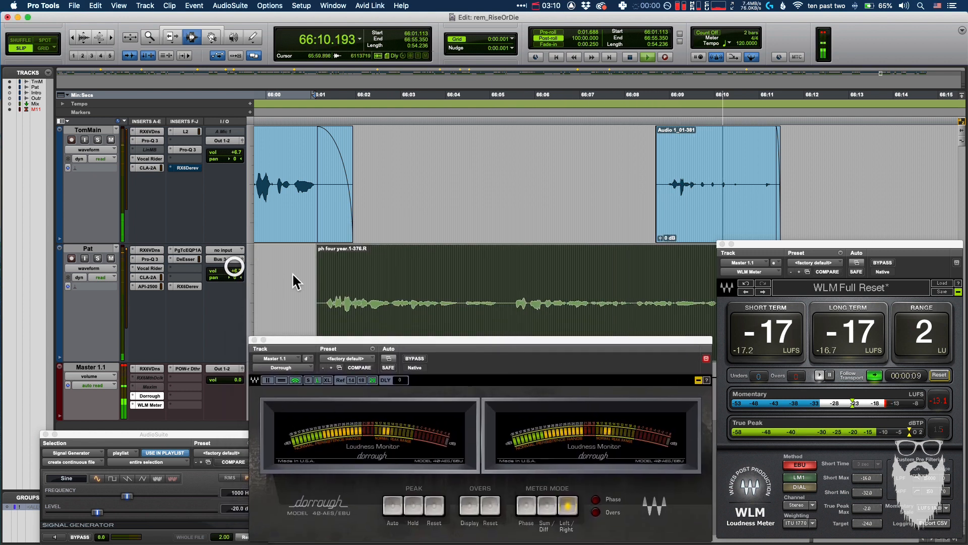
key("F7")
key("r")
key("r")
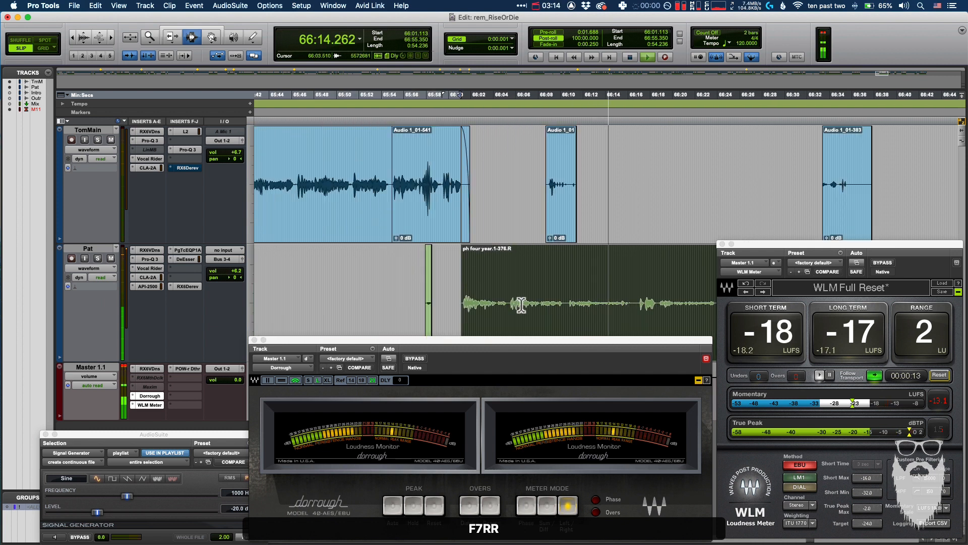
Step: Enlarge the track waveforms and select Pat's quiet passage from 66:10.485 to 66:16.875
scroll(566, 298, "up", 5)
left_click(567, 297)
left_click_drag(571, 296, 637, 286)
key("F7")
key("F7")
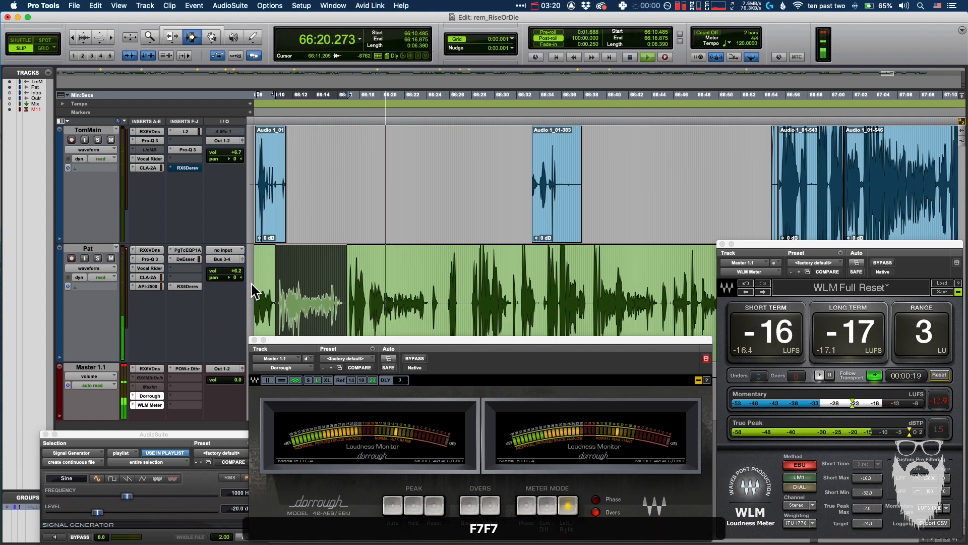
Step: Raise Pat's volume to +7.0 and stop playback
left_click_drag(227, 273, 227, 265)
left_click(337, 276)
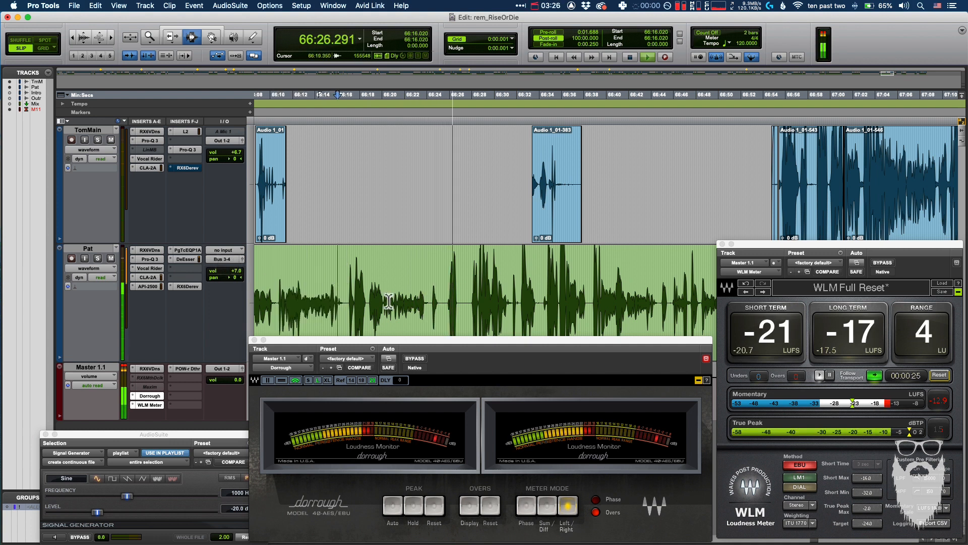
key("space")
key("F7")
Step: Save the session and select Pat's whole clip starting at 66:01.113
left_click(427, 292)
key("super+s")
double_click(427, 292)
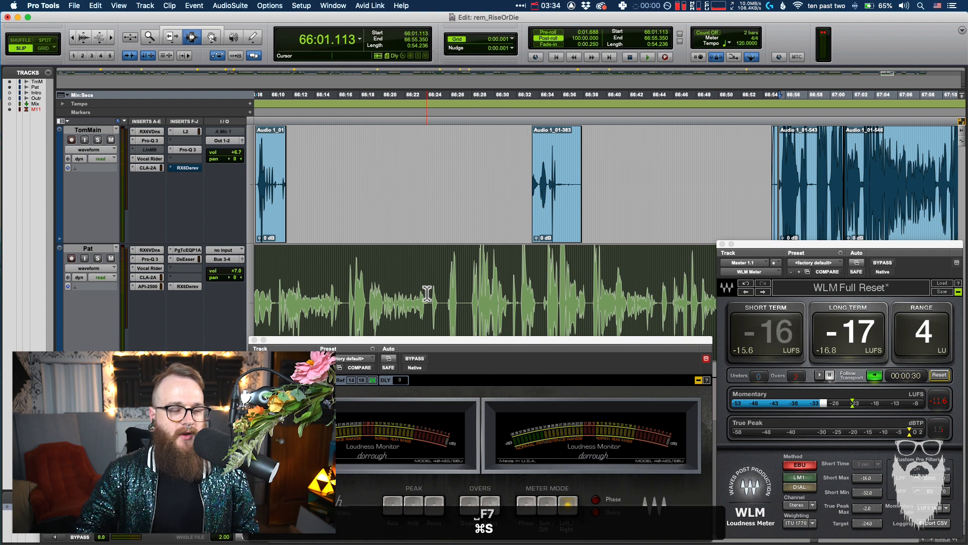
Step: Look back through the timeline for an exchange between TomMain and Pat around 58:16 to 58:59
left_click(426, 292)
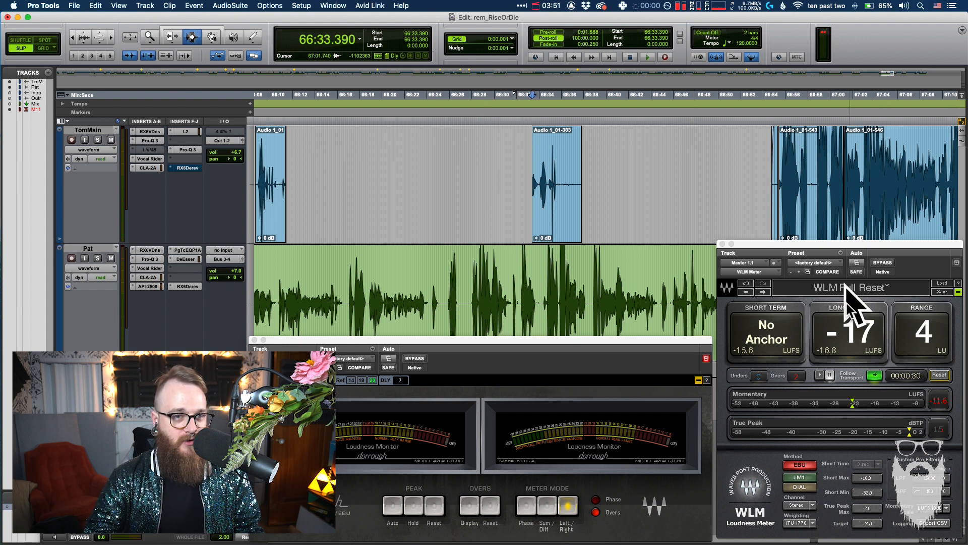
left_click(454, 217)
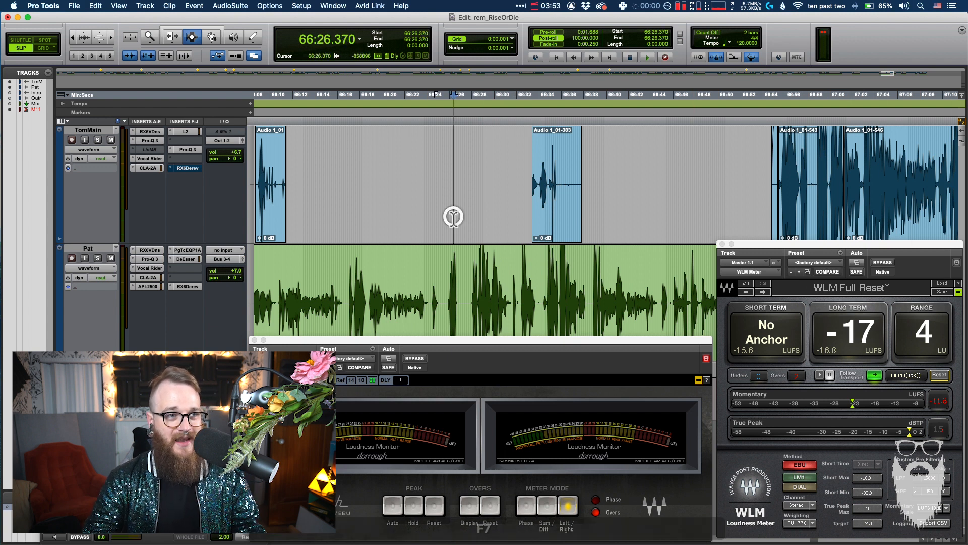
key("F7")
key("F7")
key("r")
key("r")
scroll(475, 185, "left", 10)
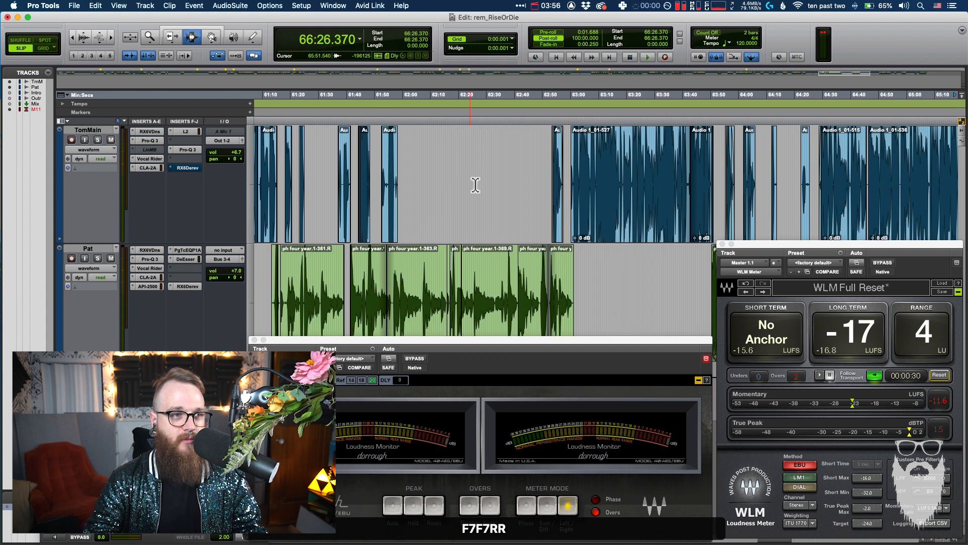
key("F7")
key("F7")
key("F7")
left_click(474, 178)
key("t")
key("t")
scroll(483, 172, "left", 5)
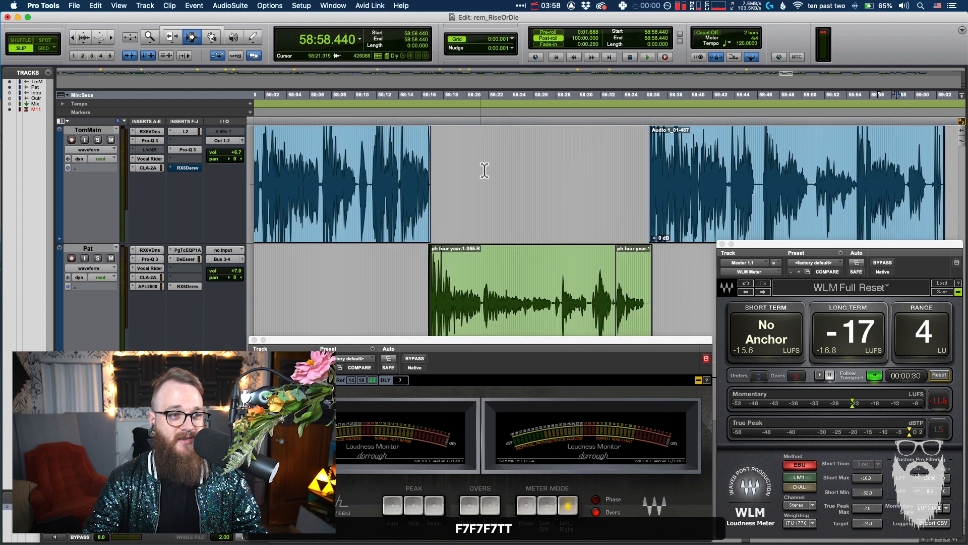
left_click_drag(604, 230, 606, 227)
key("t")
key("F7")
key("t")
scroll(640, 217, "right", 4)
key("F7")
Step: Examine the end of Pat's turn by selecting the last short clip from 58:33.195 to 58:36.030
left_click_drag(557, 154, 561, 151)
key("F7")
key("r")
key("r")
left_click(565, 251)
left_click_drag(571, 269, 637, 160)
left_click(591, 271)
key("F7")
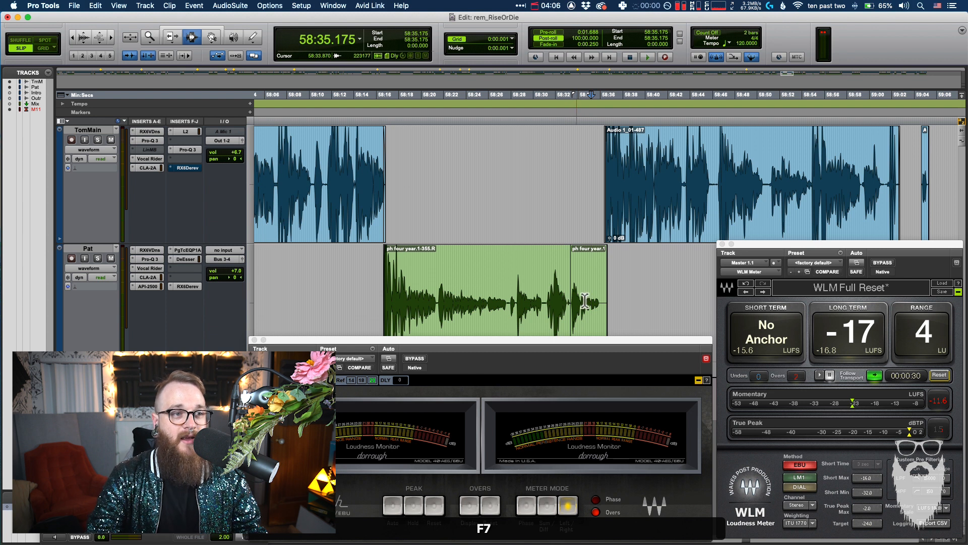
left_click_drag(573, 288, 575, 282)
left_click_drag(605, 266, 600, 263)
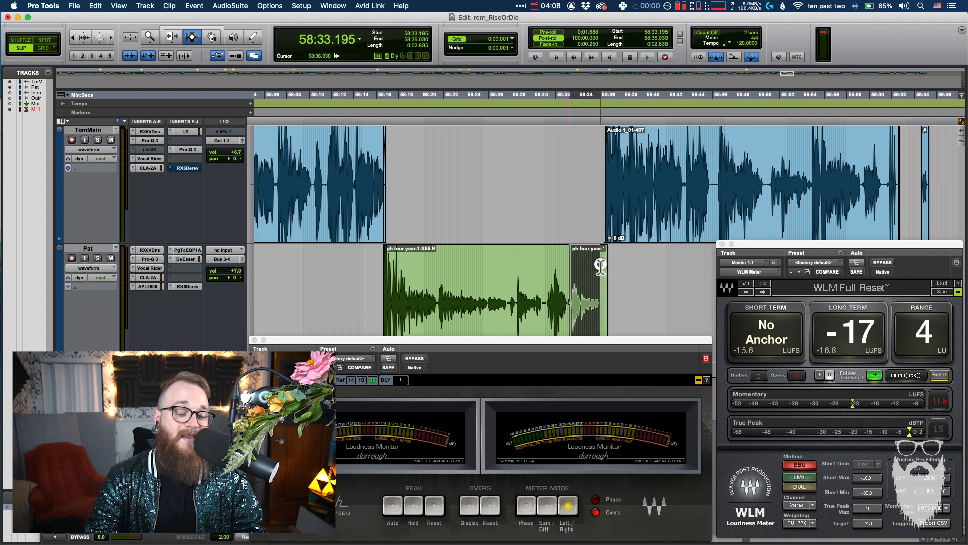
Step: Select the handover from Pat's last short clip into TomMain's Audio 1_01-487, from 58:33.195 to 58:38.415 across both tracks
left_click(605, 210)
left_click(620, 196)
left_click(644, 182)
key("F7")
key("F7")
left_click(606, 240)
key("F7")
left_click(566, 275)
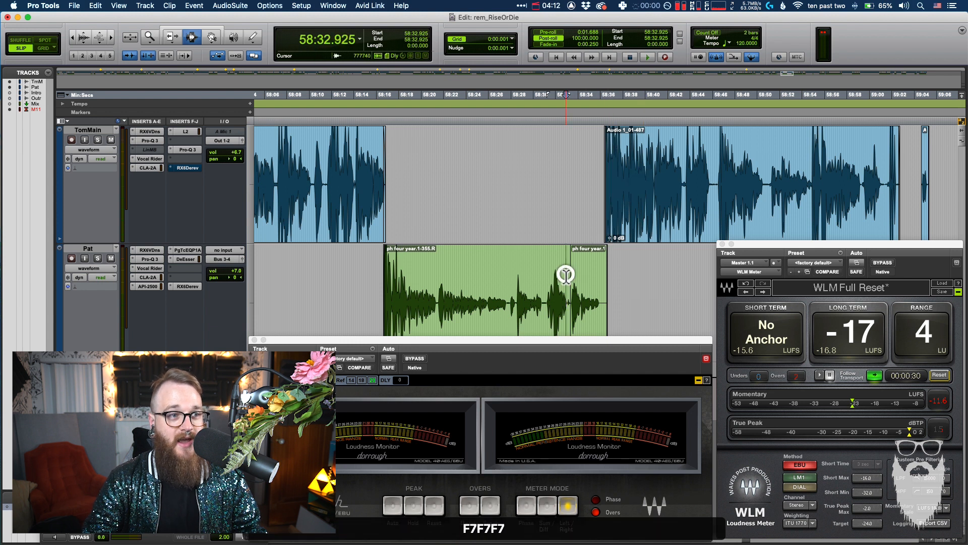
left_click_drag(569, 287, 627, 145)
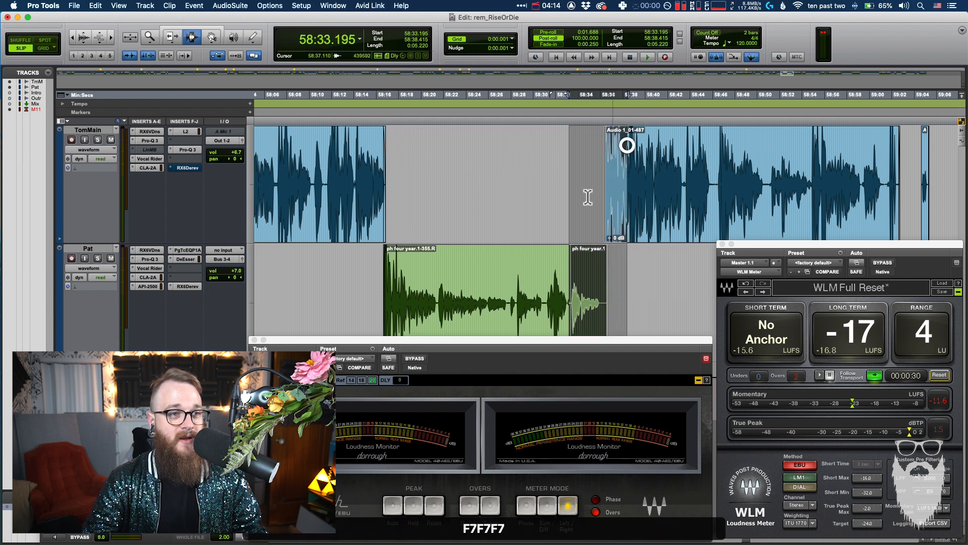
Step: Play the transition from Pat to TomMain starting at 58:33.420 and stop once TomMain is speaking
scroll(587, 200, "right", 5)
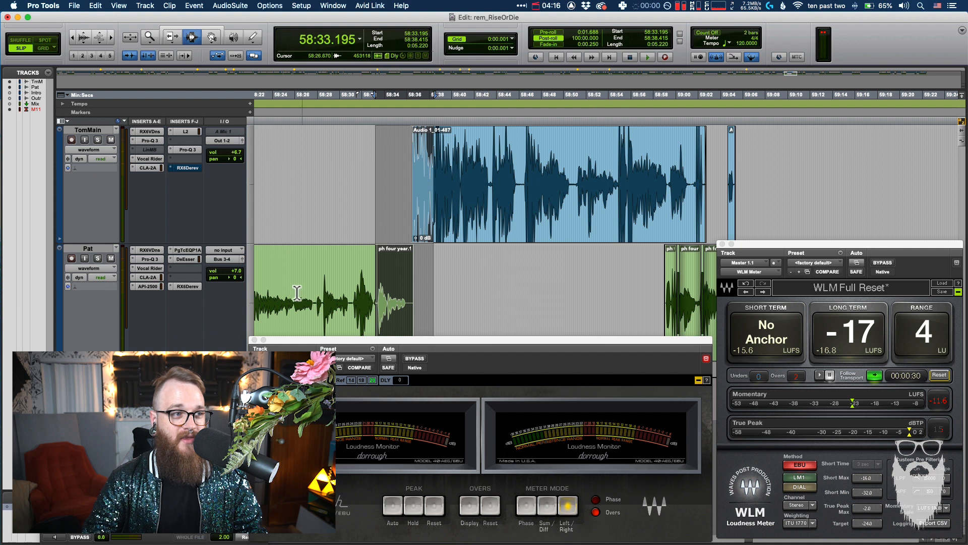
left_click(270, 298)
left_click(564, 166)
left_click(378, 278)
left_click(377, 275)
key("space")
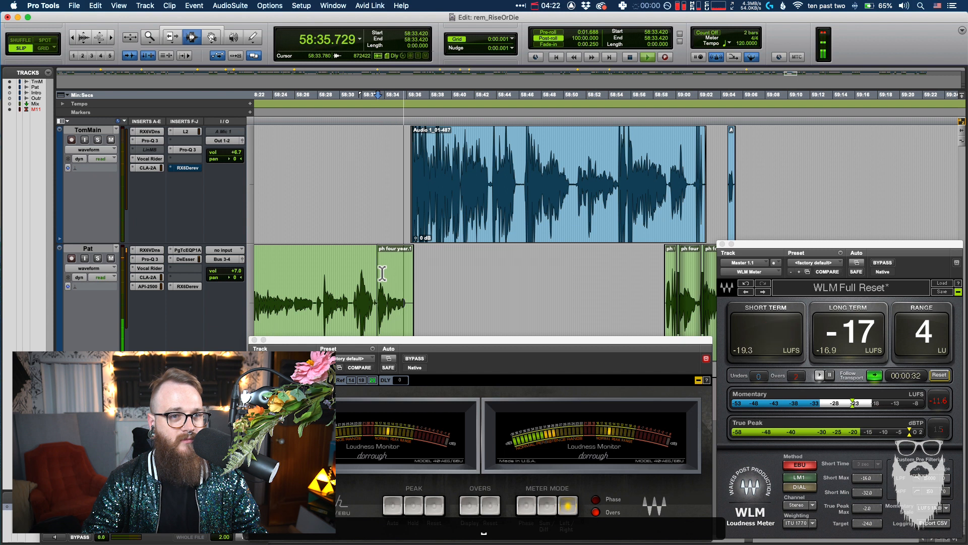
key("r")
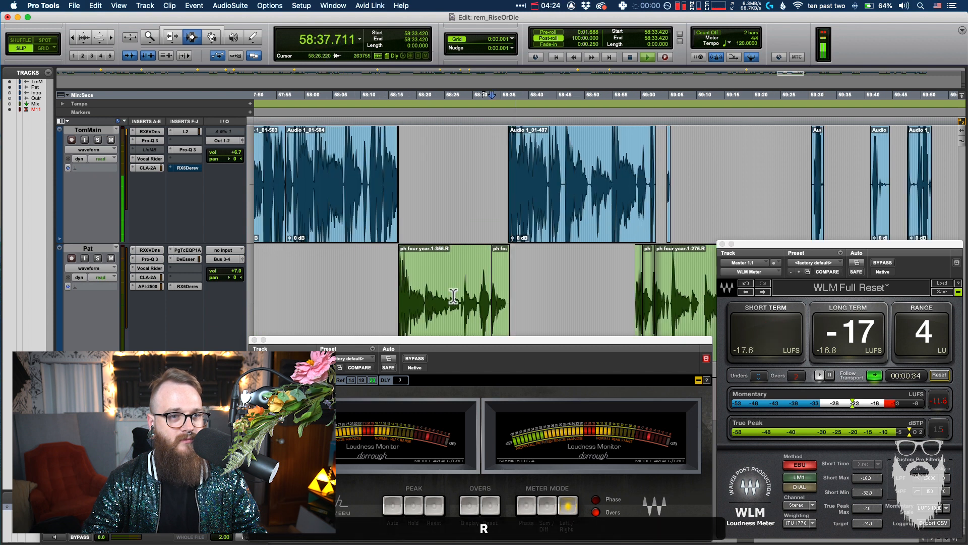
key("t")
key("space")
Step: Mark the boundary between Pat's two clips at 58:33.195 to 58:33.240, and place the cursor just before it at 58:33.015
key("F7")
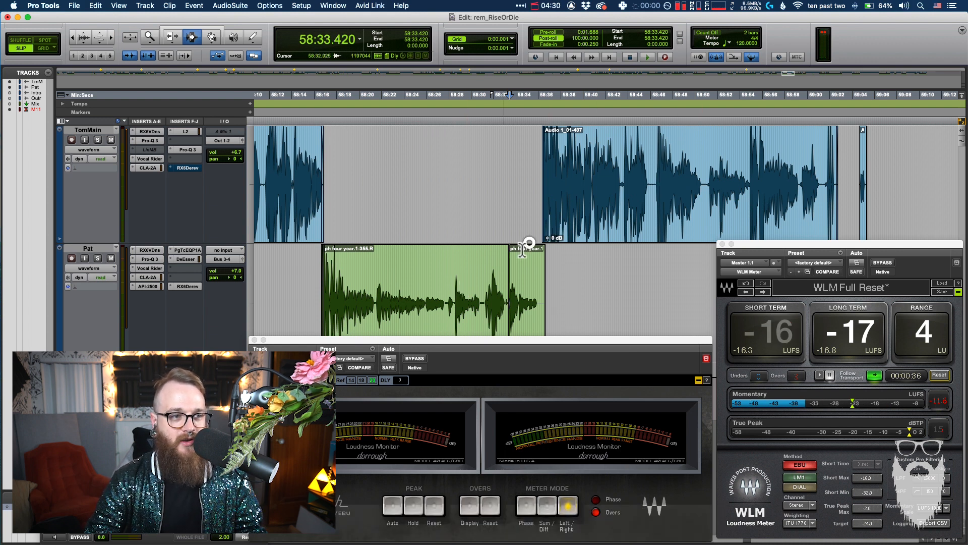
left_click_drag(522, 258, 538, 238)
key("F7")
left_click(507, 303)
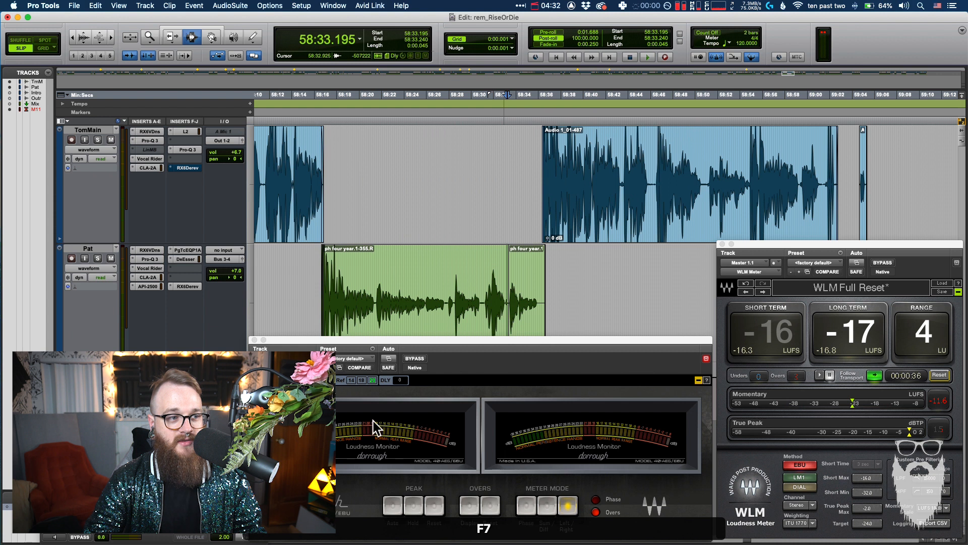
left_click(465, 268)
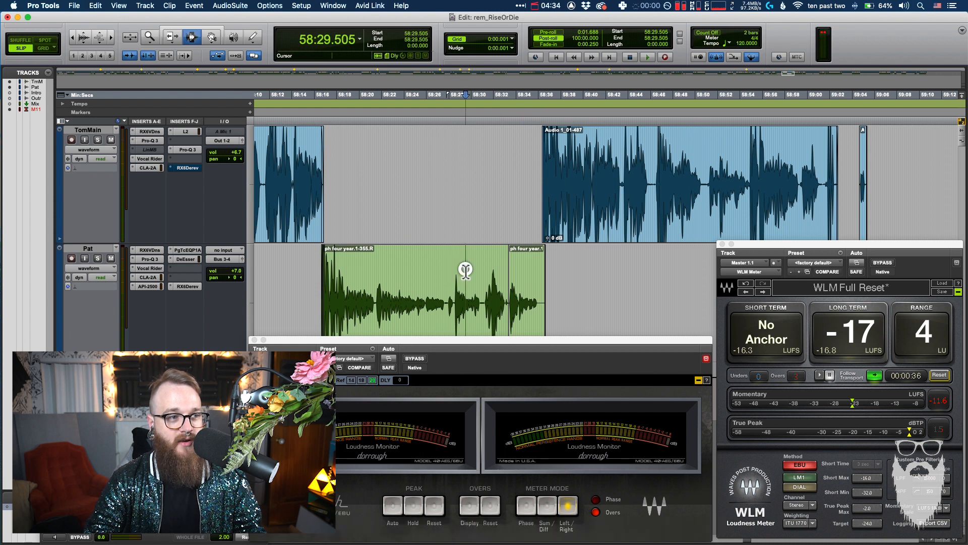
key("F7")
left_click(504, 287)
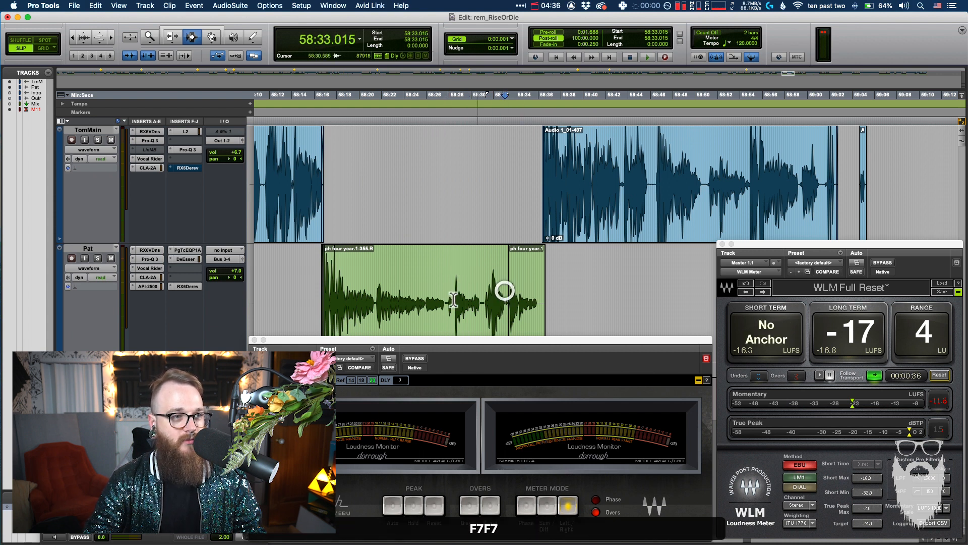
Step: Play Pat's clip from 58:23.070, skip to 58:28.200, and continue from TomMain's clip at 58:36.660 to compare their loudness
left_click(401, 299)
left_click(393, 290)
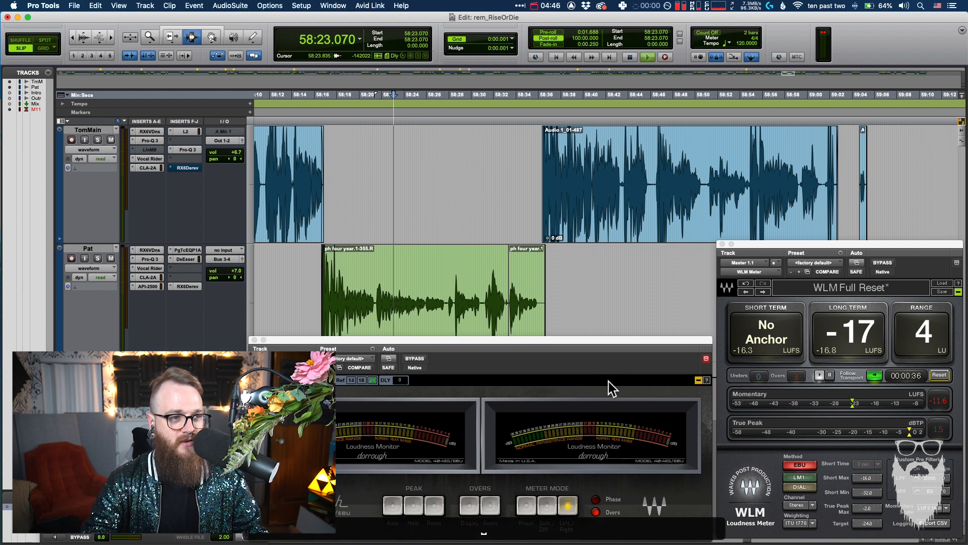
key("space")
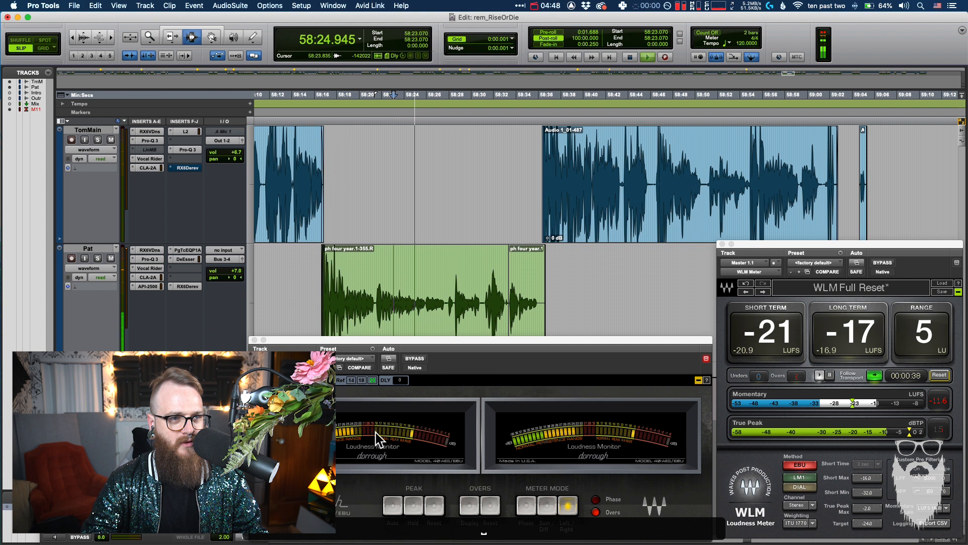
left_click_drag(374, 289, 456, 290)
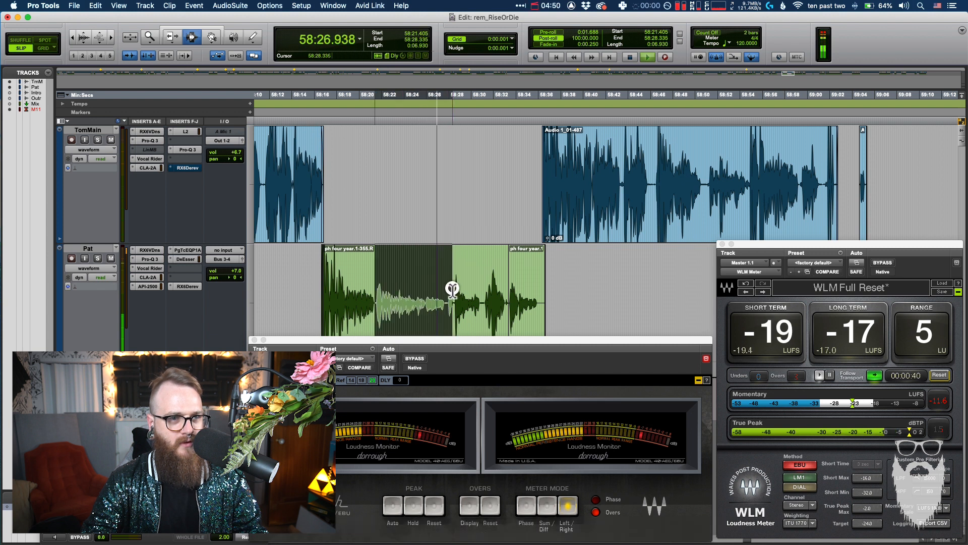
left_click(453, 292)
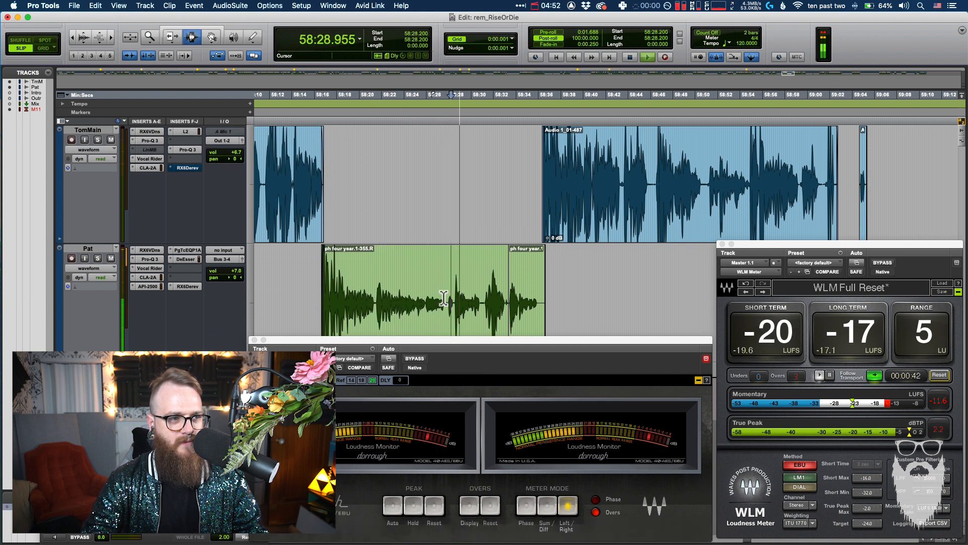
left_click(551, 180)
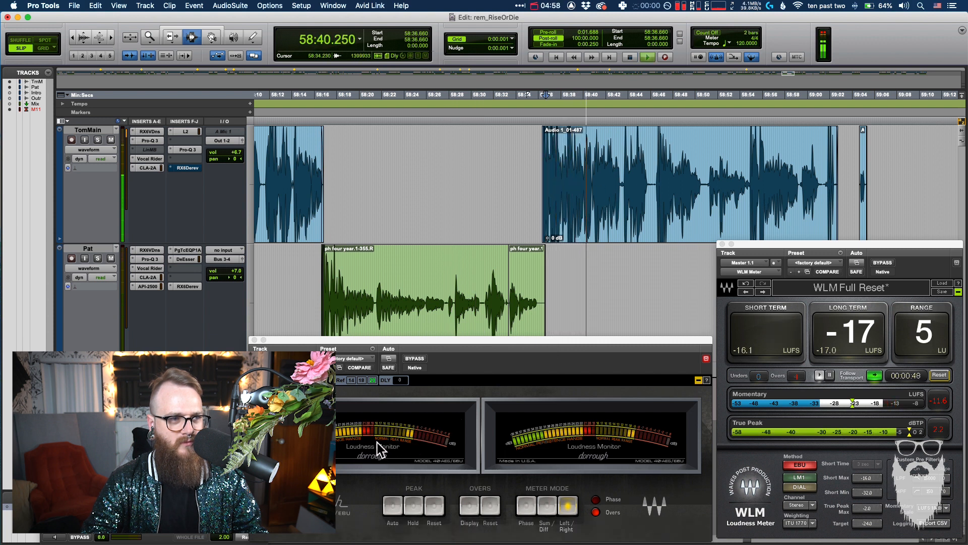
Step: Place the cursor at 58:17.940, near the start of Pat's clip, and play from there
key("F7")
left_click(431, 290)
key("r")
left_click(432, 296)
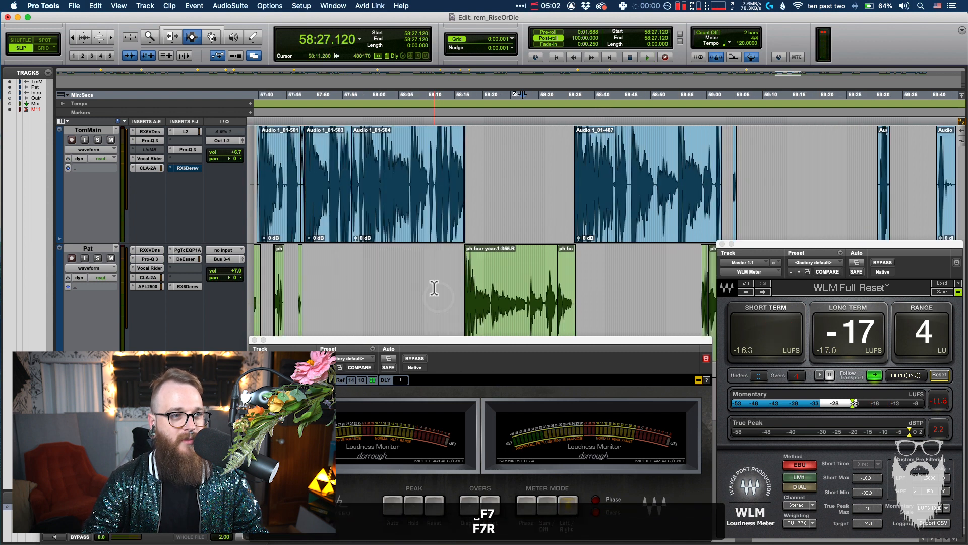
key("F7")
left_click(471, 298)
key("t")
key("t")
key("t")
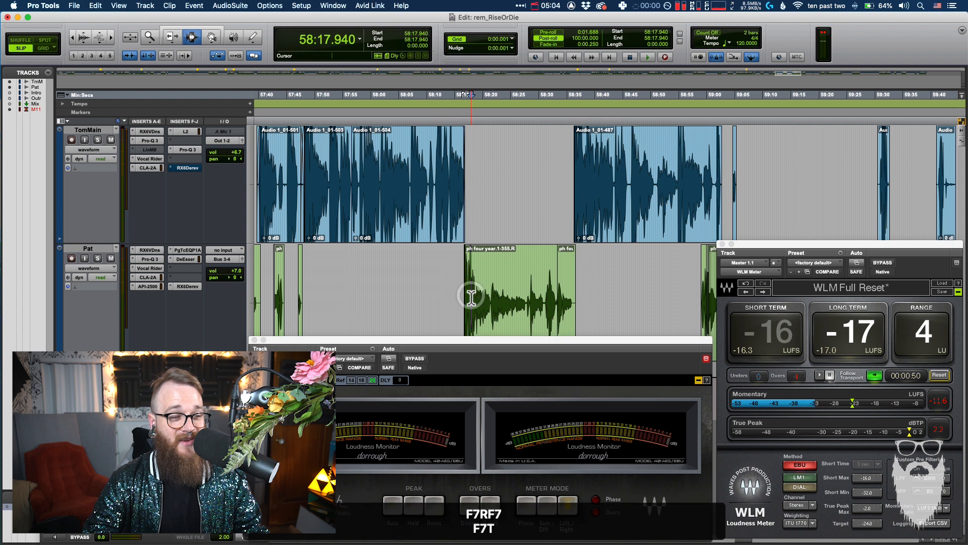
key("space")
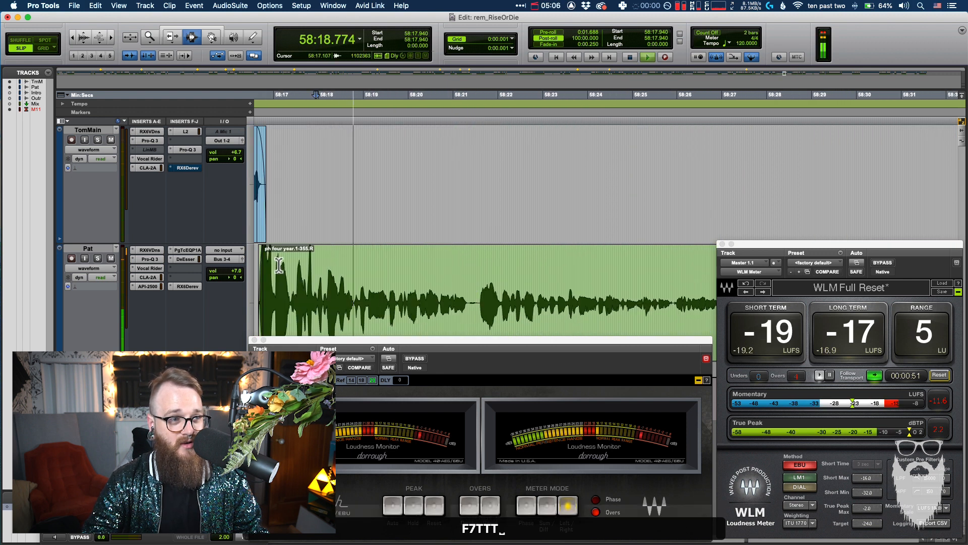
Step: Set Pat's track volume to +7.6 during playback
left_click(230, 270)
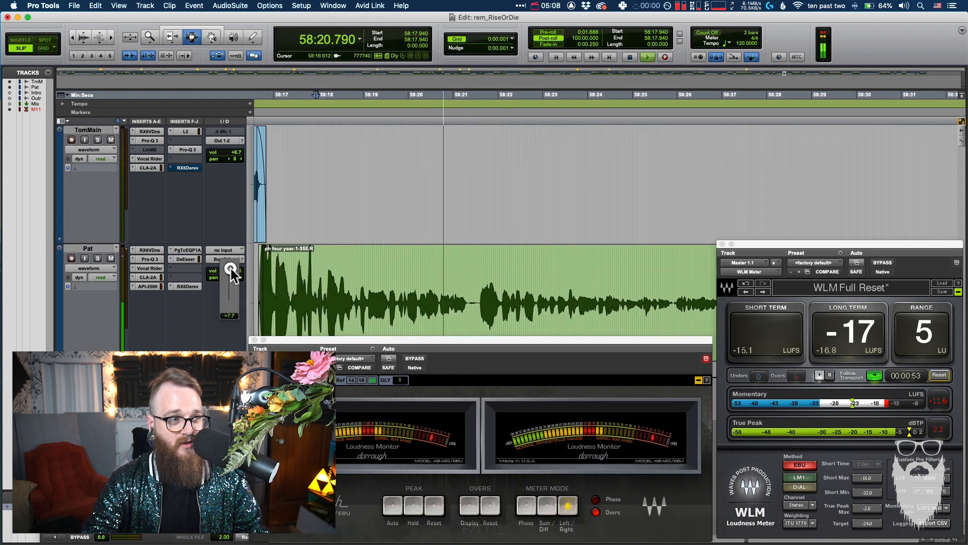
key("F7")
key("r")
key("r")
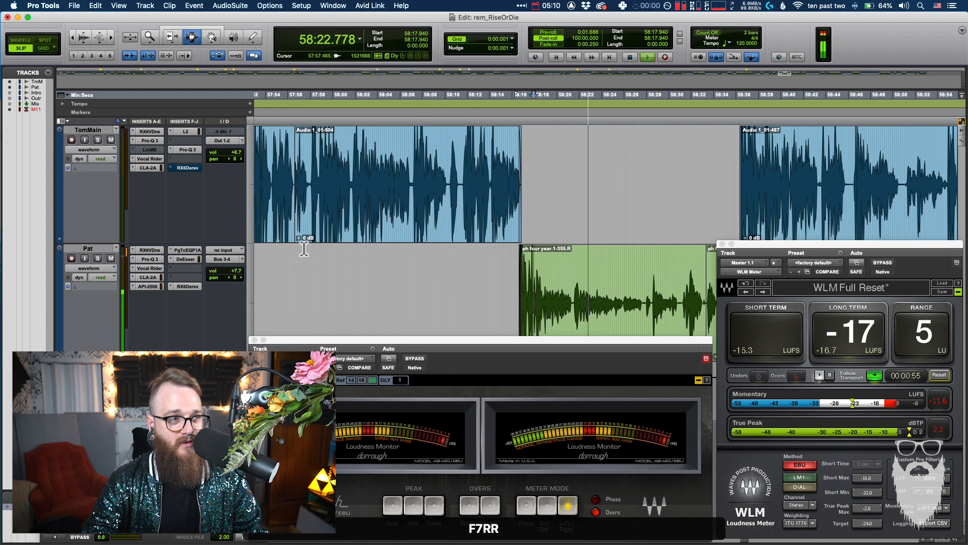
left_click_drag(240, 270, 238, 271)
Step: Select TomMain's audio from 58:12.630 to 58:13.350 and play from there
left_click_drag(474, 250, 482, 250)
key("shift+space")
key("F7")
Step: Play Pat's clip from 58:24.690 while following it toward the handover to TomMain
scroll(487, 247, "right", 5)
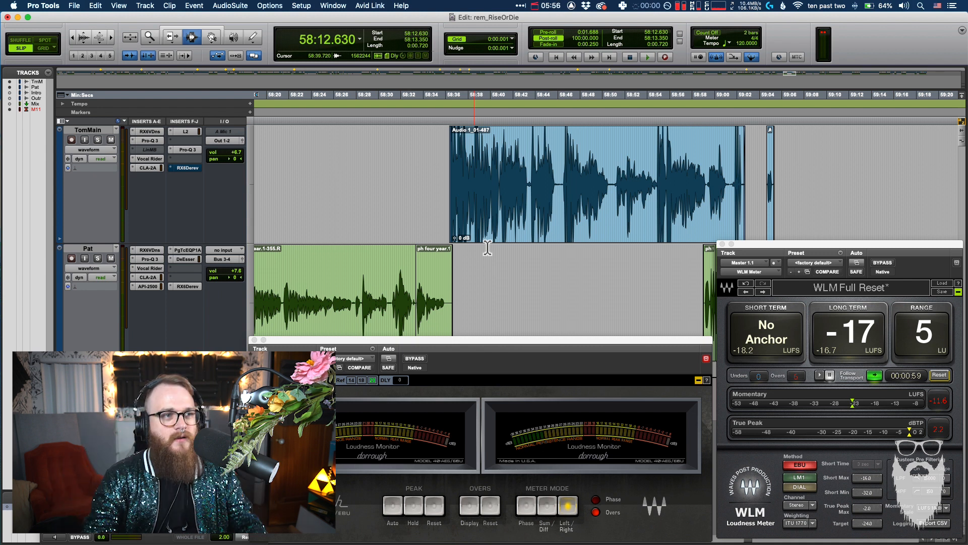
left_click(319, 252)
key("space")
key("F1")
key("F7")
key("t")
key("F7")
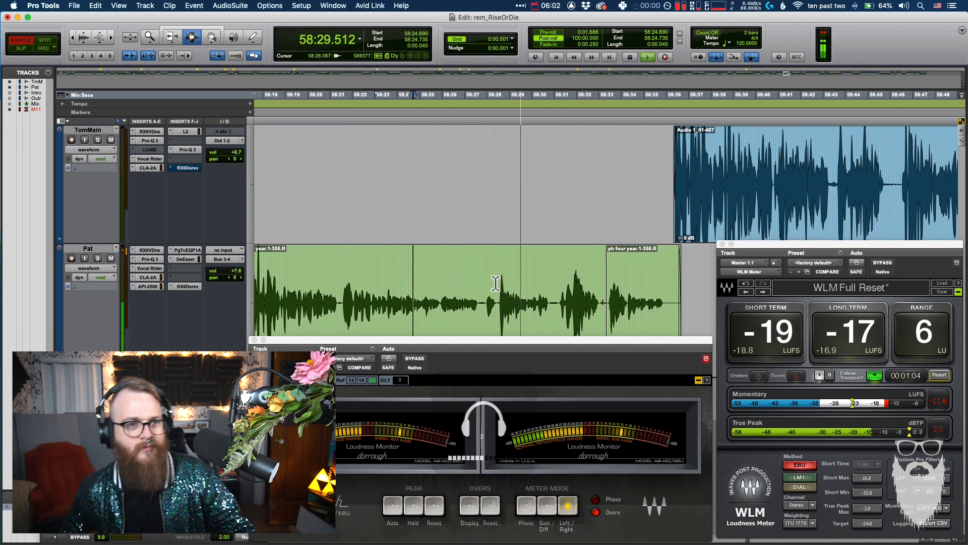
key("F7")
key("F7")
scroll(495, 280, "right", 5)
key("space")
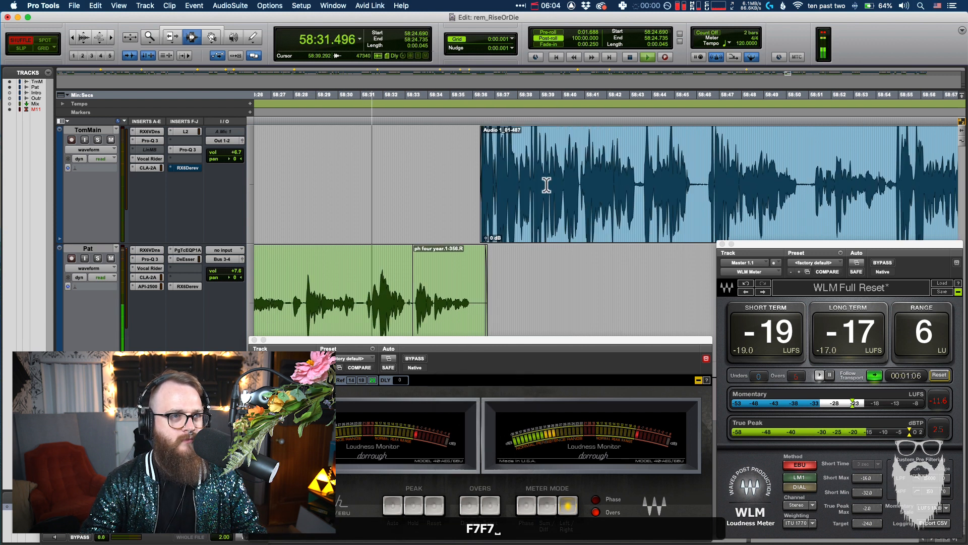
Step: Play TomMain's Audio 1_01-487 clip from 58:39.292 to compare its level with Pat's
key("F7")
left_click(547, 184)
key("space")
key("F1")
key("r")
key("F7")
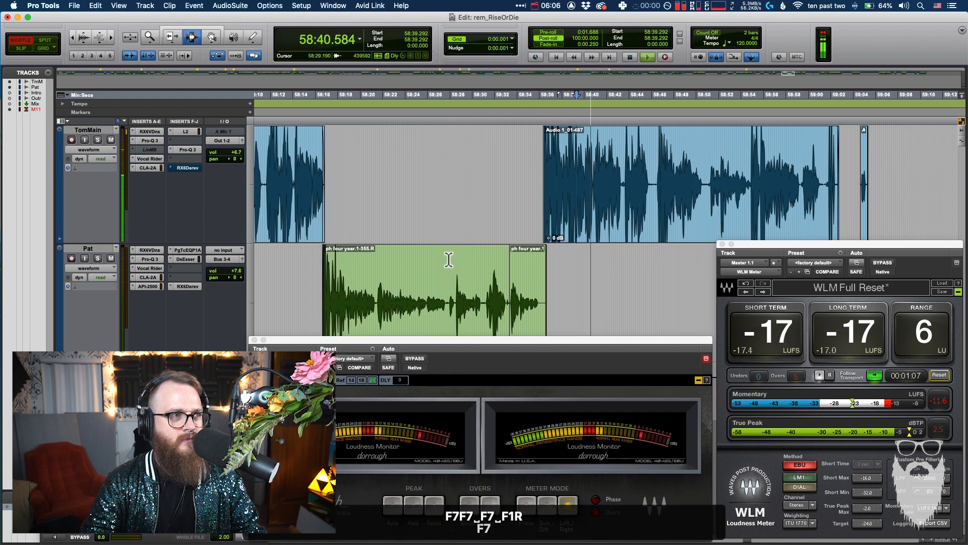
Step: Move the high-shelf band in TomMain's second Pro-Q 3 to a higher frequency and stronger boost, and close the equalizer
left_click(191, 150)
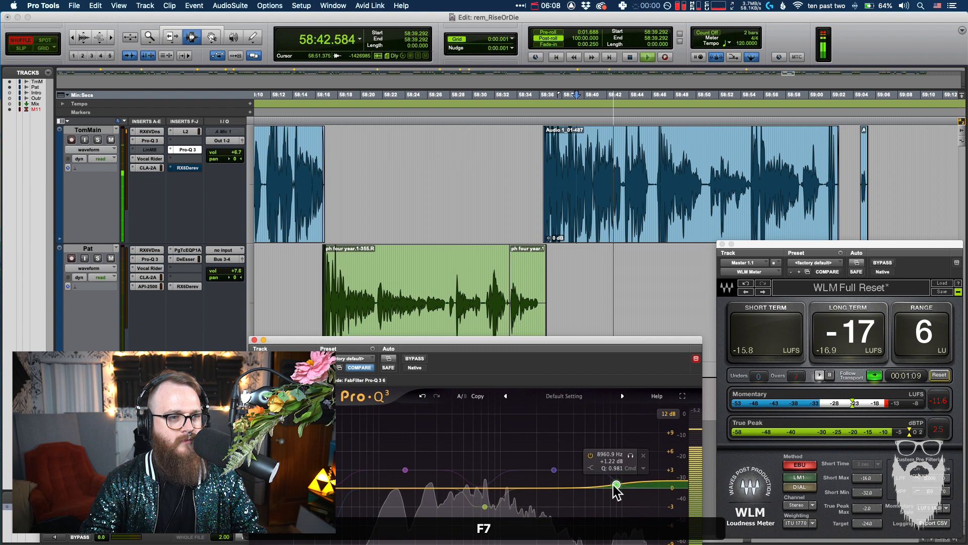
left_click_drag(617, 488, 635, 475)
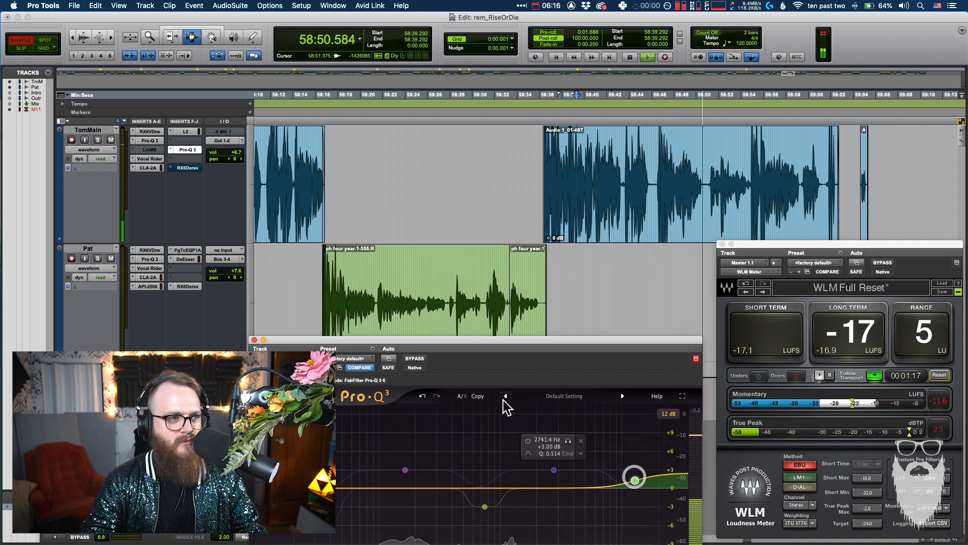
left_click(254, 340)
Step: Play Pat's clip from 58:24.330 and stop after a few seconds
key("F7")
left_click_drag(412, 270, 409, 269)
key("space")
key("space")
key("F1")
key("F7")
key("space")
Step: Examine the early part of the episode across both tracks, placing the cursor at 5:41.280
key("r")
key("F7")
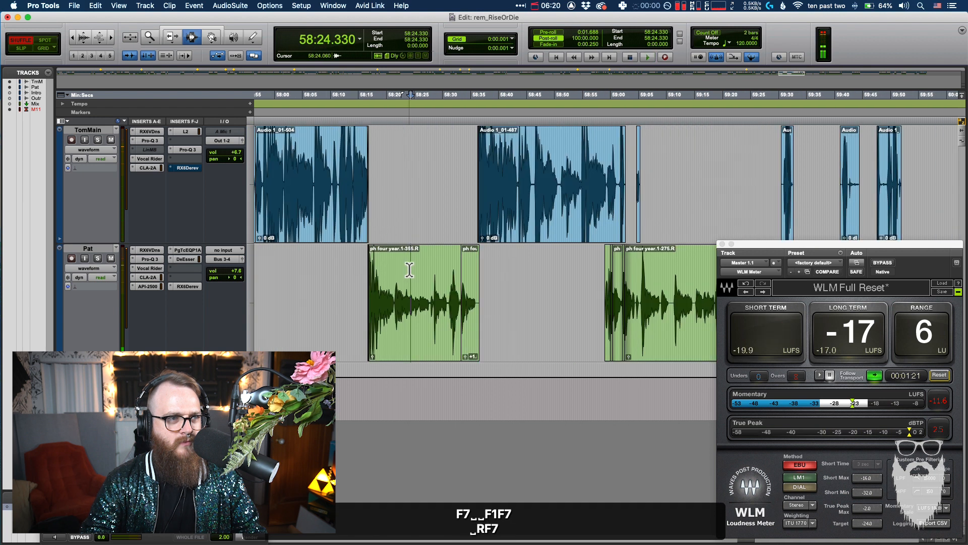
key("r")
key("F7")
key("r")
key("r")
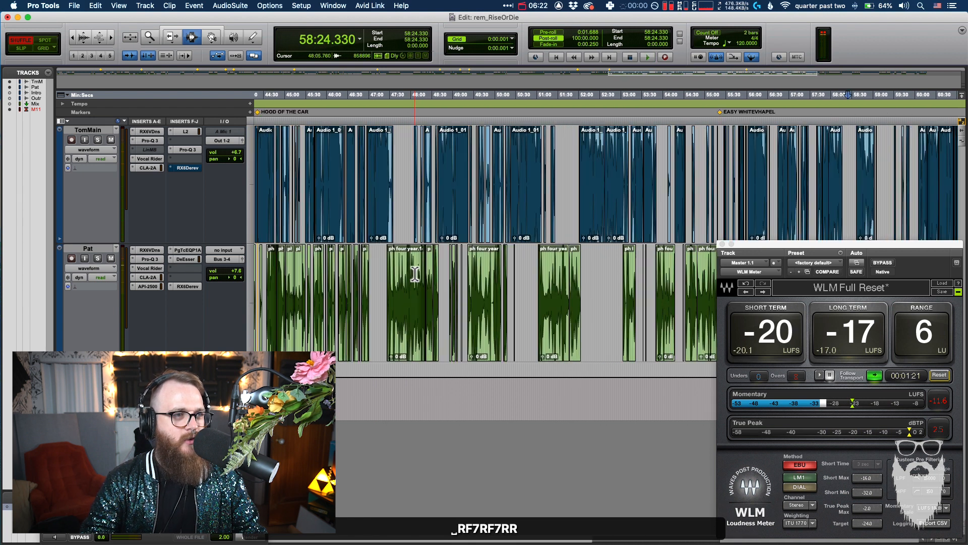
scroll(376, 280, "left", 10)
left_click(376, 280)
key("F7")
key("t")
key("t")
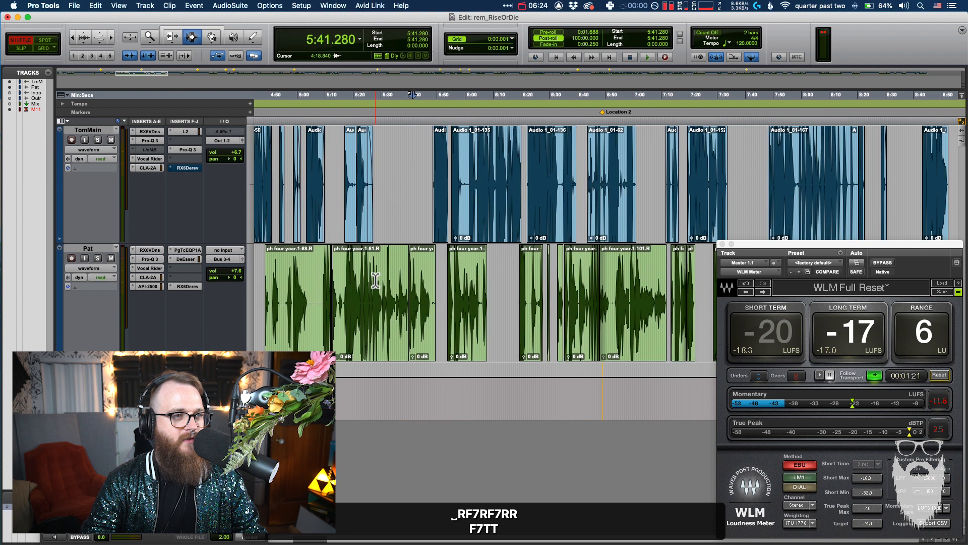
scroll(376, 279, "right", 4)
key("F7")
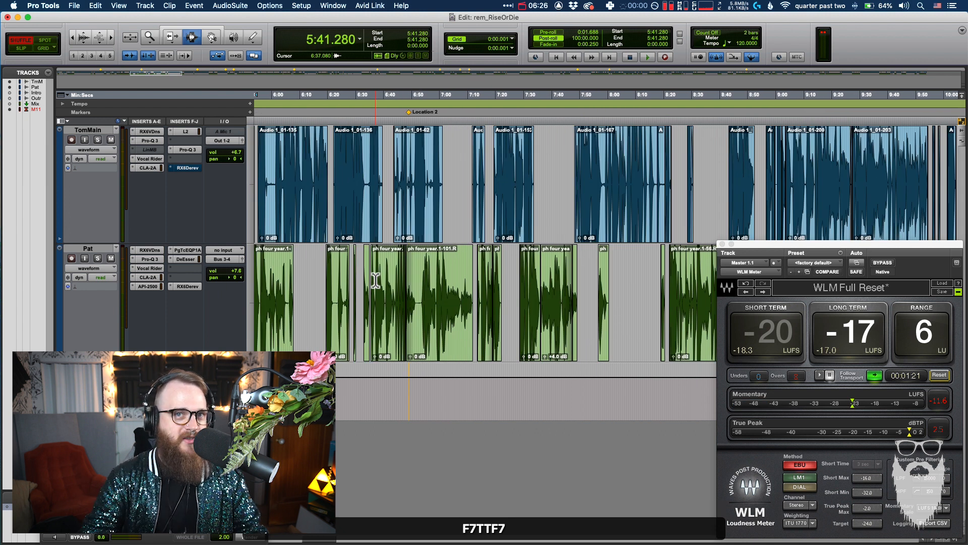
Step: Close the WLM loudness meter, place the cursor at 22:36.480, and show the whole session timeline
left_click(374, 278)
key("F7")
key("F7")
key("r")
key("r")
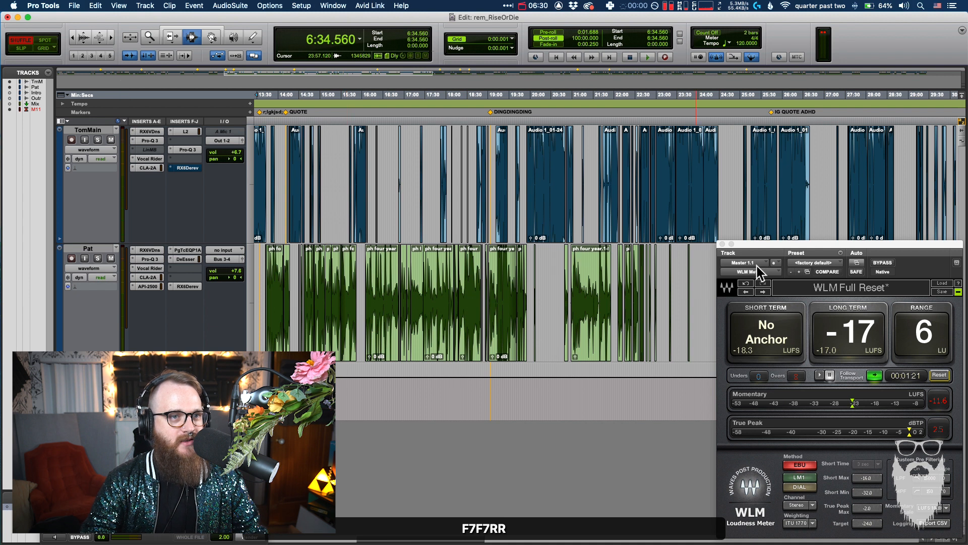
left_click(722, 243)
left_click(638, 199)
key("r")
key("r")
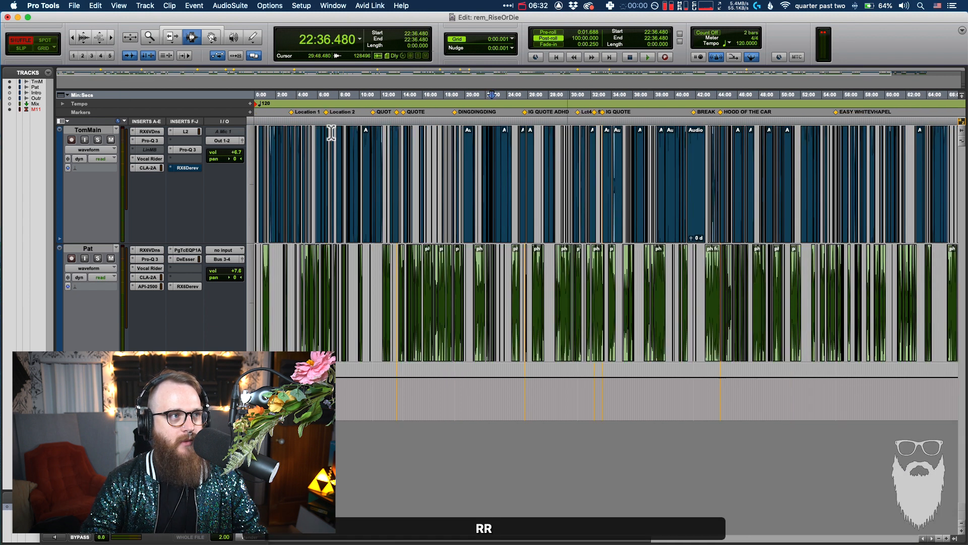
Step: Inspect the RX 6 Voice De-noise threshold and reduction settings on TomMain and Pat, and close the plug-in
left_click(156, 132)
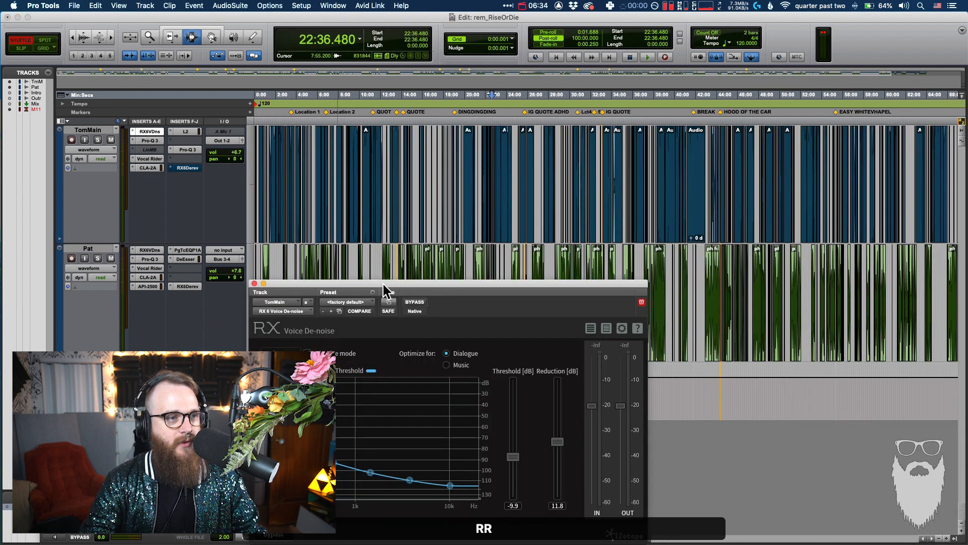
left_click_drag(383, 283, 402, 274)
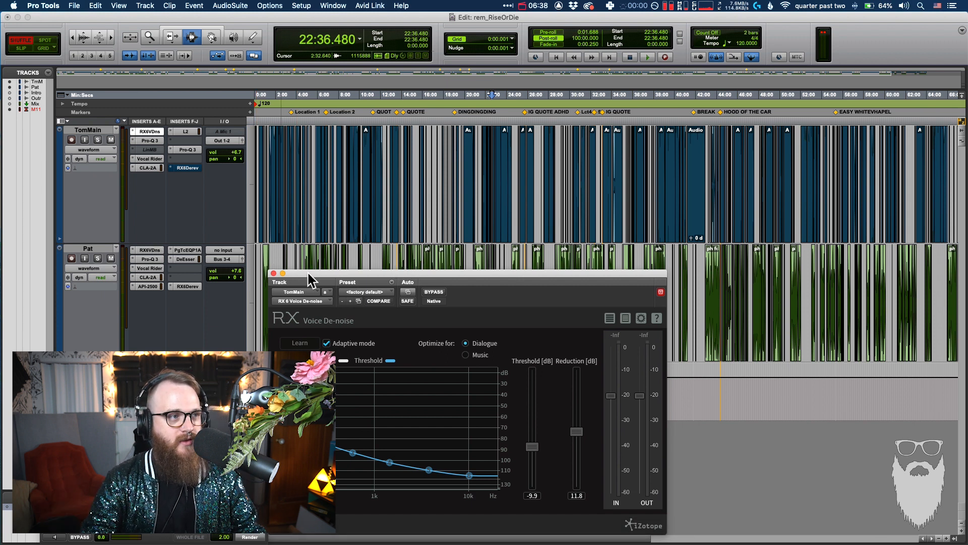
left_click_drag(308, 274, 334, 272)
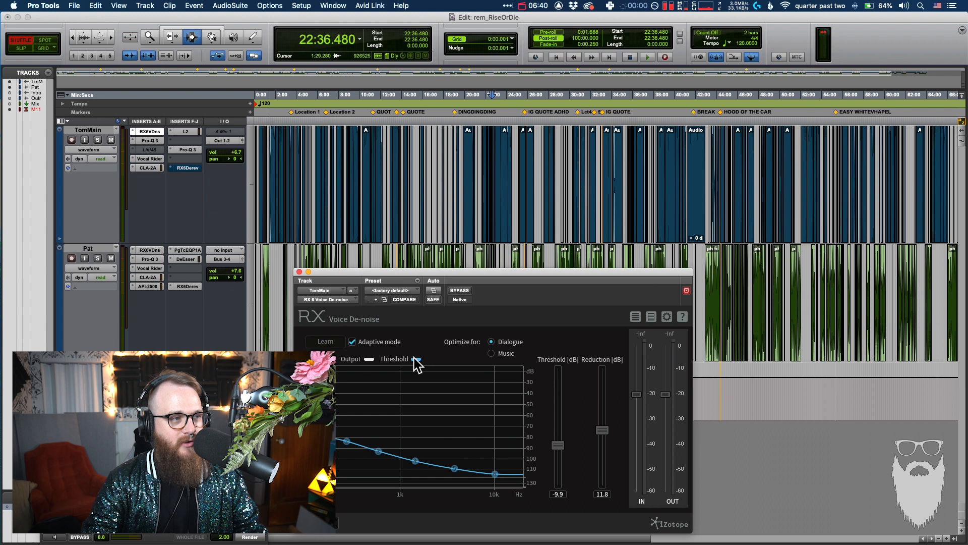
left_click(150, 250)
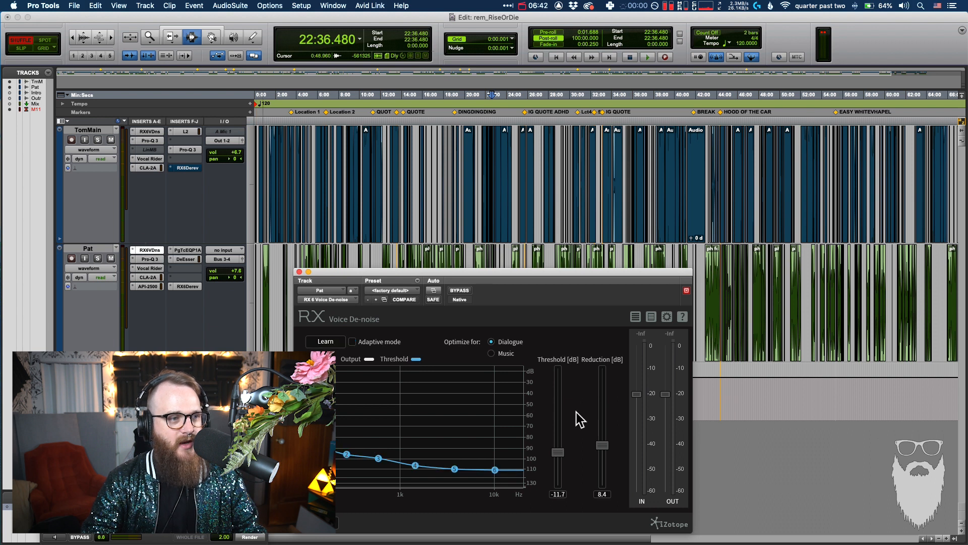
left_click(300, 272)
Step: Place the cursor at 11:13.920 and show the first 16 minutes of the session
left_click(372, 240)
key("F7")
key("t")
key("t")
scroll(442, 214, "left", 5)
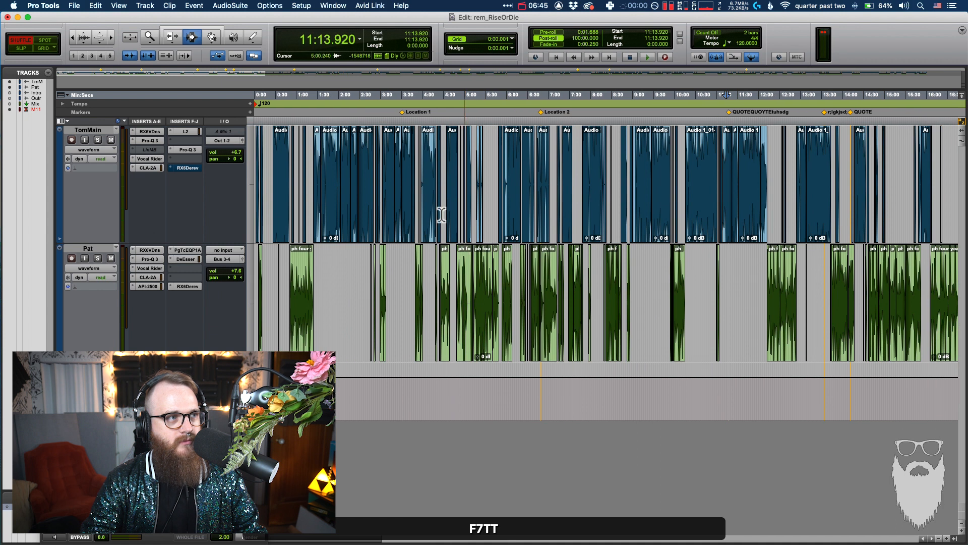
Step: Open TomMain's first Pro-Q 3 with the Tom1.24_LOW preset and select its blue dynamic bell band
left_click(153, 141)
left_click_drag(566, 227, 525, 92)
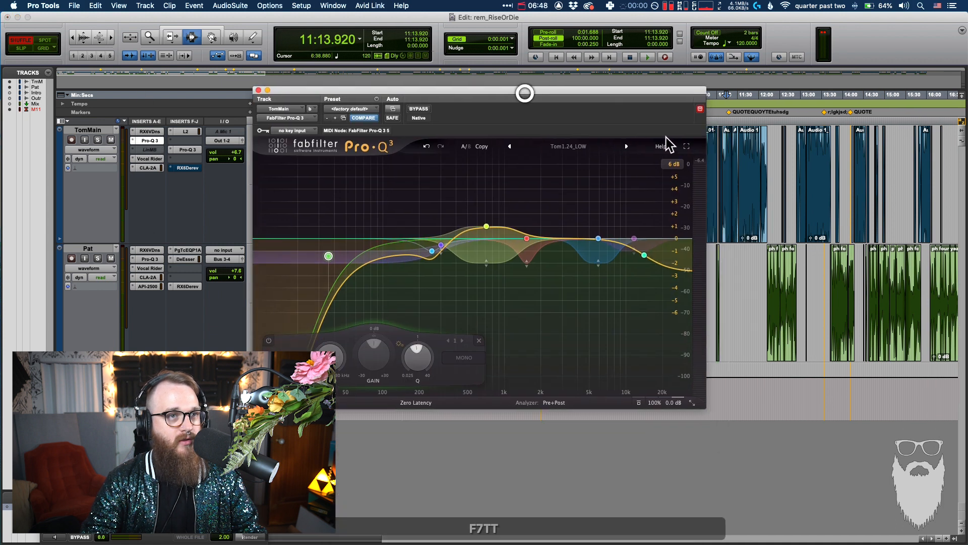
left_click_drag(688, 94, 618, 19)
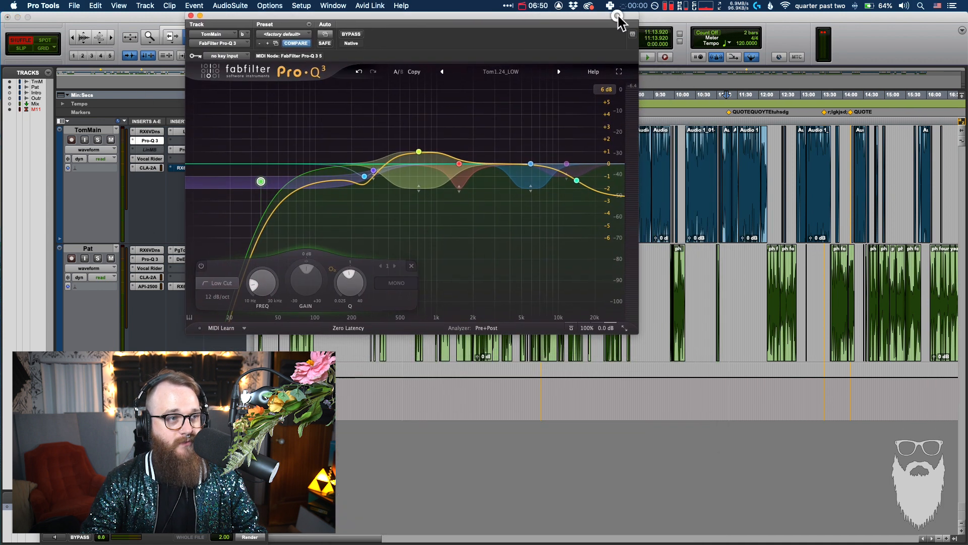
left_click(528, 165)
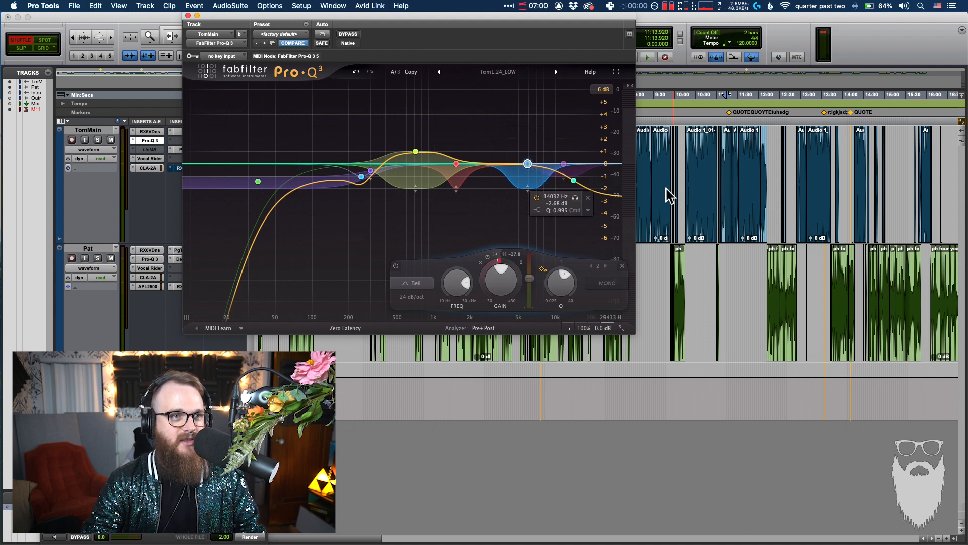
Step: Play TomMain from 9:20.520 while watching the first Pro-Q 3's analyzer and dynamic bands, and stop playback
key("F7")
left_click_drag(644, 160, 641, 157)
key("t")
key("t")
left_click_drag(600, 15, 539, 15)
left_click(631, 173)
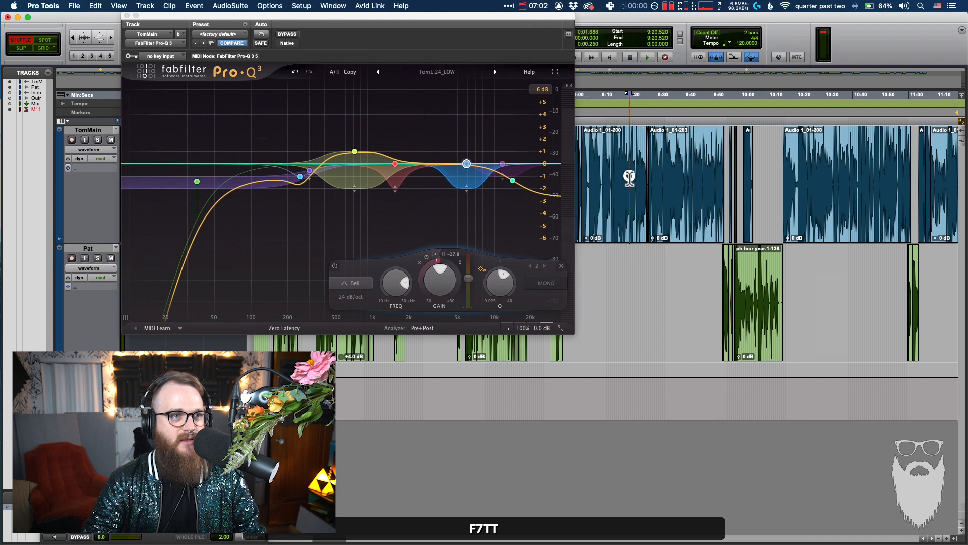
key("space")
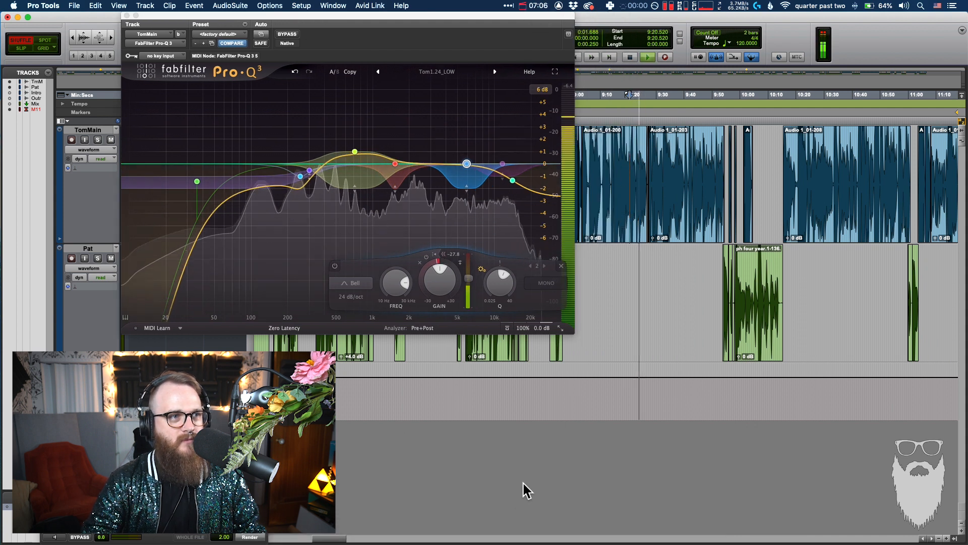
key("space")
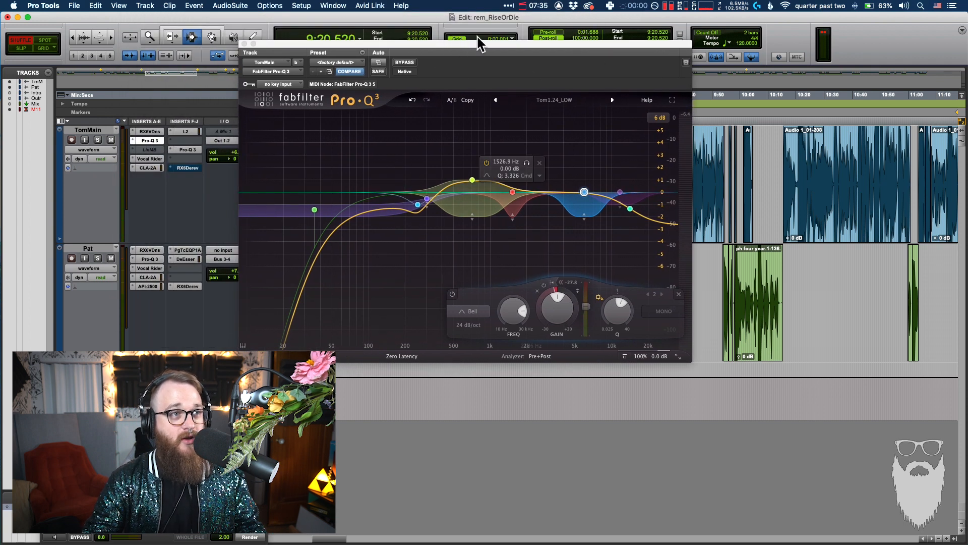
Step: Move TomMain's first Pro-Q 3 window aside and open the second Pro-Q 3 to compare their curves
left_click_drag(470, 43, 496, 48)
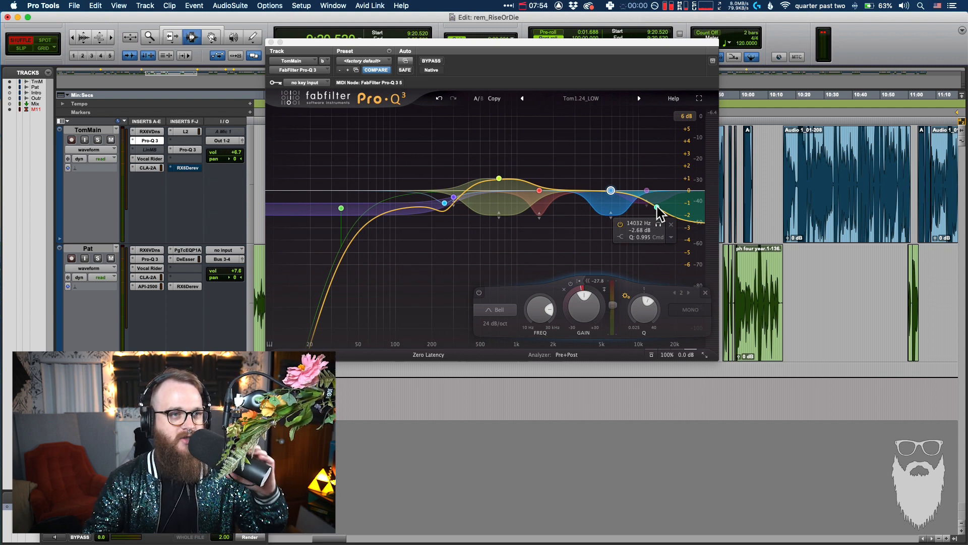
left_click_drag(695, 44, 676, 147)
left_click_drag(321, 134, 780, 35)
left_click(194, 152)
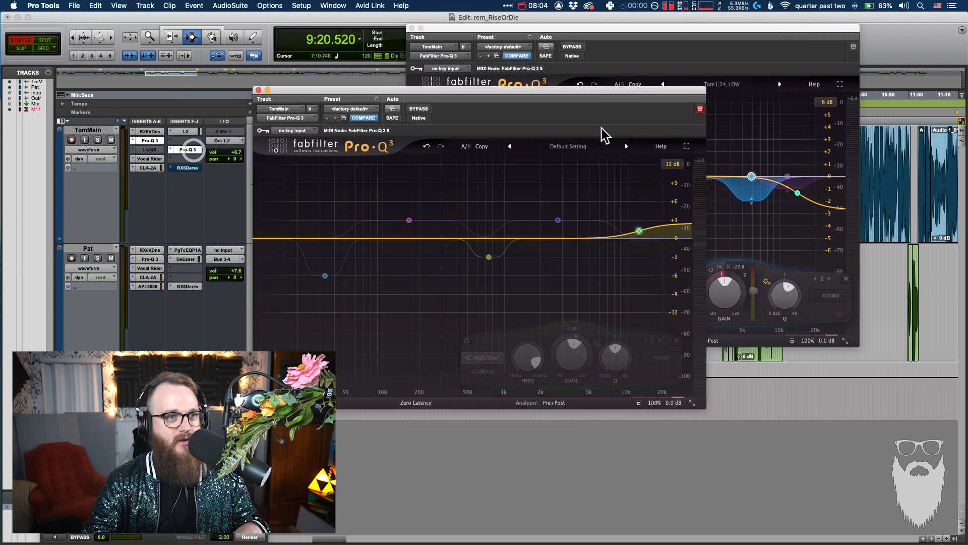
Step: Delete the bypassed bands from TomMain's second Pro-Q 3, leaving only the high shelf, and place its window below the first Pro-Q 3
left_click_drag(588, 92, 611, 42)
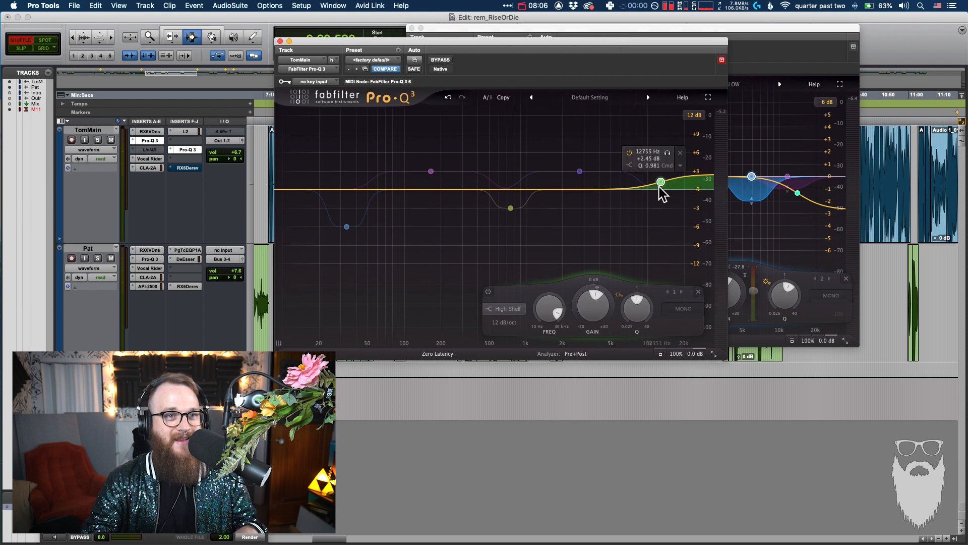
left_click_drag(650, 41, 600, 173)
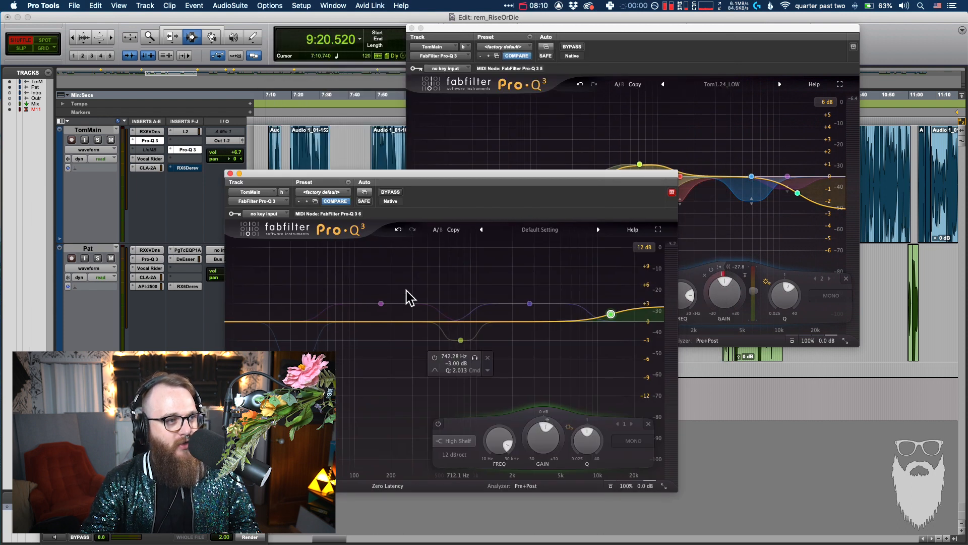
left_click_drag(285, 295, 554, 382)
left_click(521, 424)
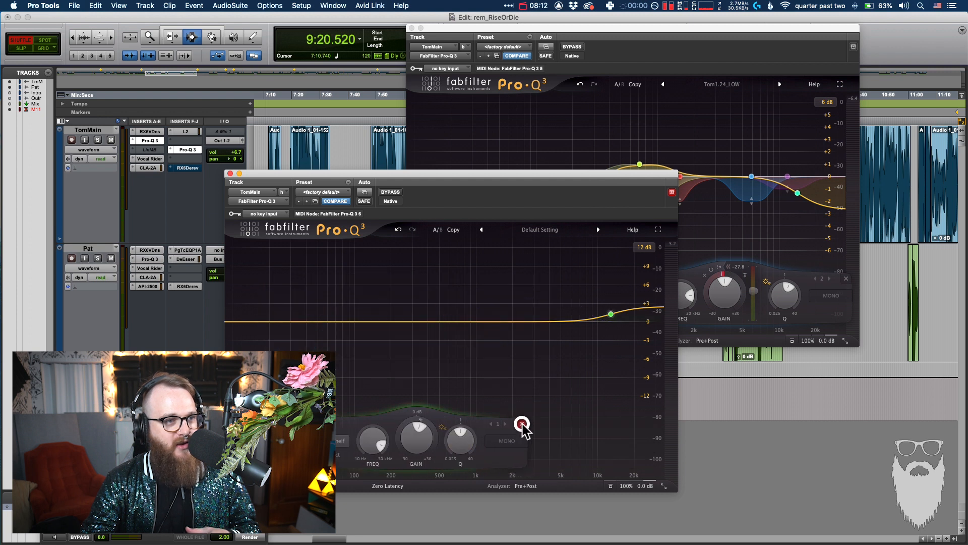
left_click_drag(573, 174, 542, 240)
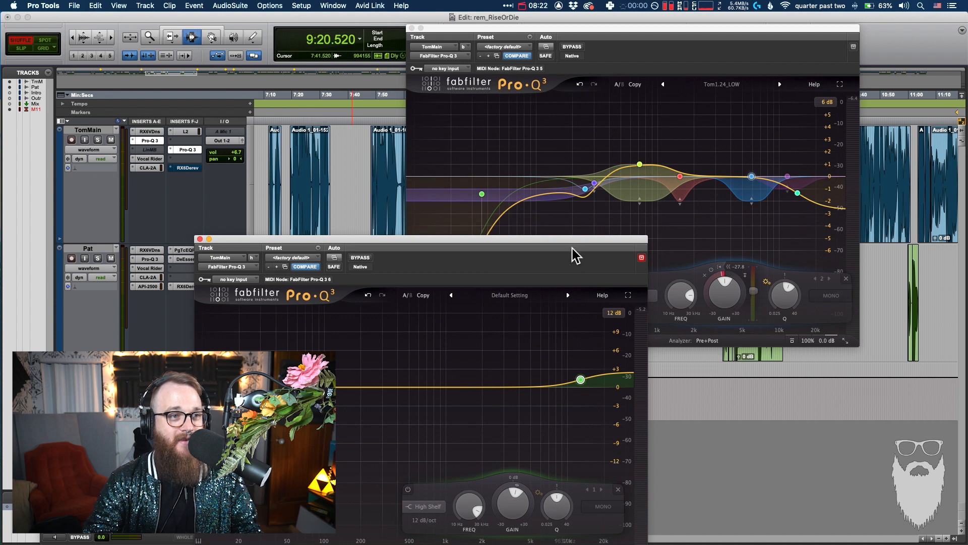
left_click_drag(571, 240, 589, 257)
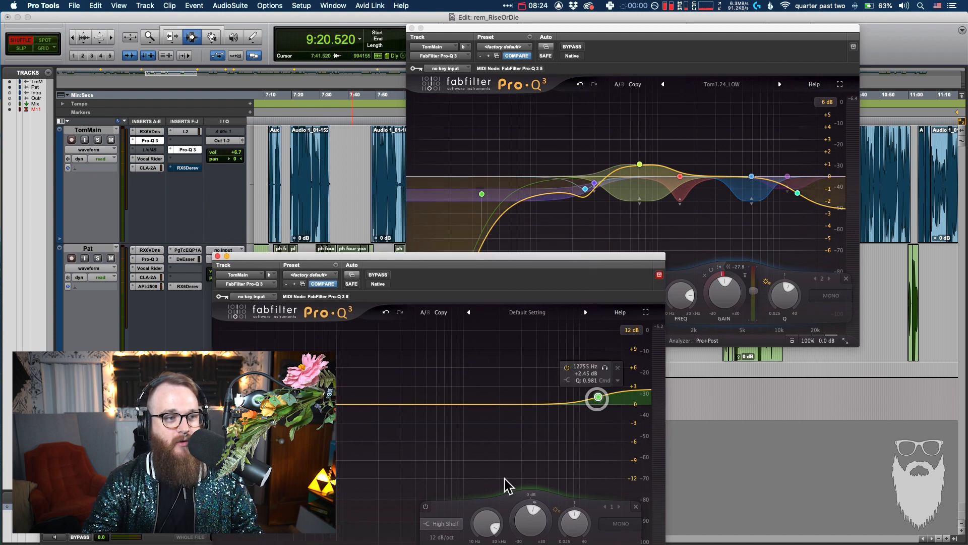
Step: Close both Pro-Q 3 windows, select TomMain from 9:14.940 to 9:21.240 and zoom in around the selection
left_click(217, 257)
left_click(411, 28)
key("F7")
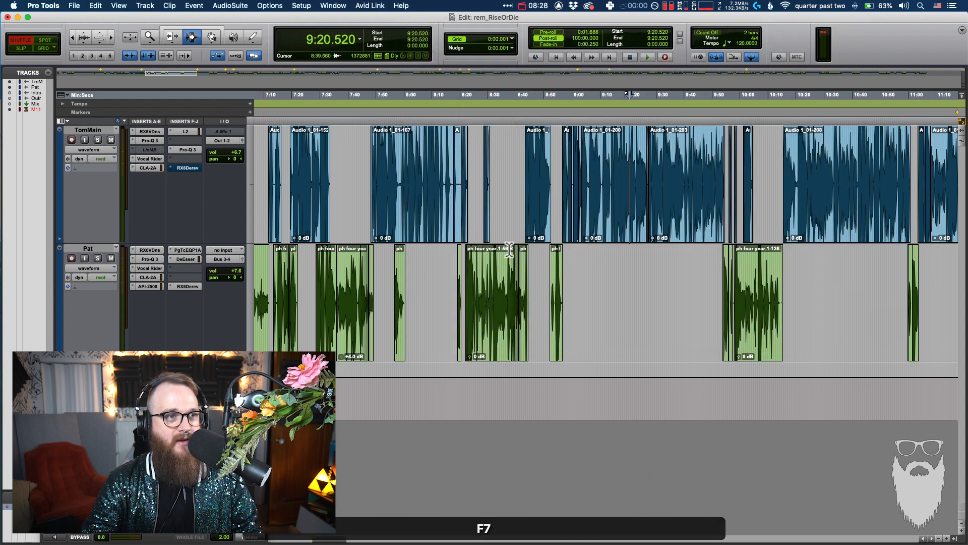
scroll(538, 235, "right", 4)
key("F7")
left_click_drag(540, 233, 523, 178)
key("t")
key("t")
Step: Open TomMain's Vocal Rider and move its window clear of the inserts to review the range and rider settings
left_click(150, 159)
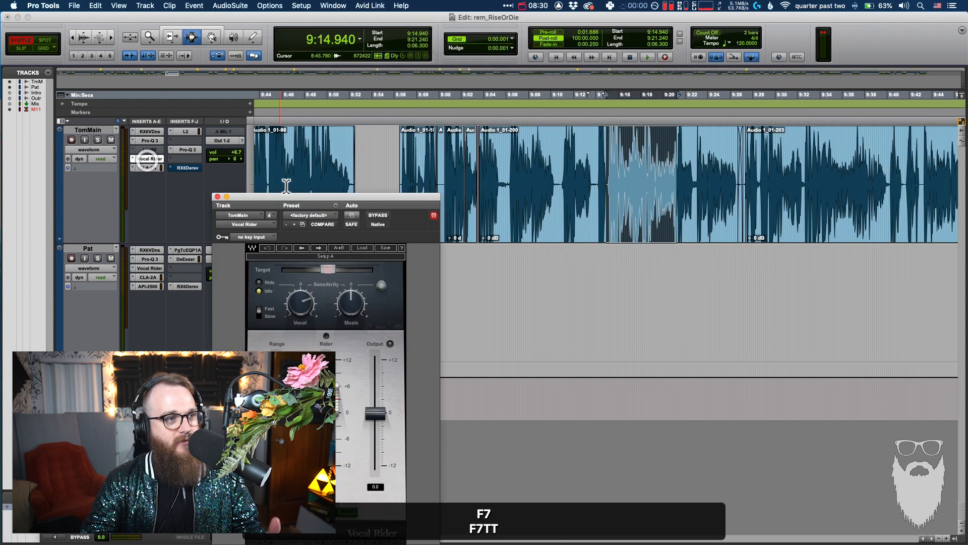
left_click_drag(319, 198, 385, 198)
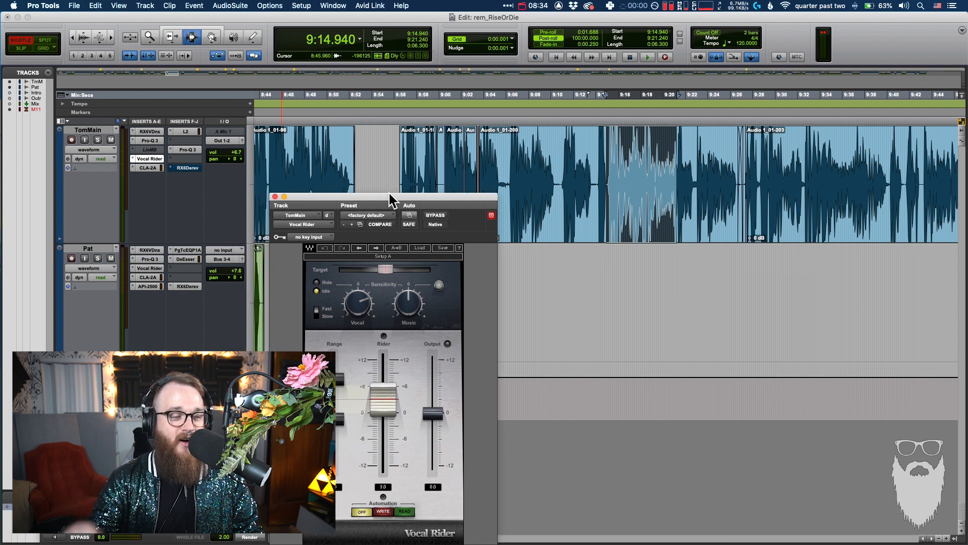
left_click_drag(392, 199, 410, 198)
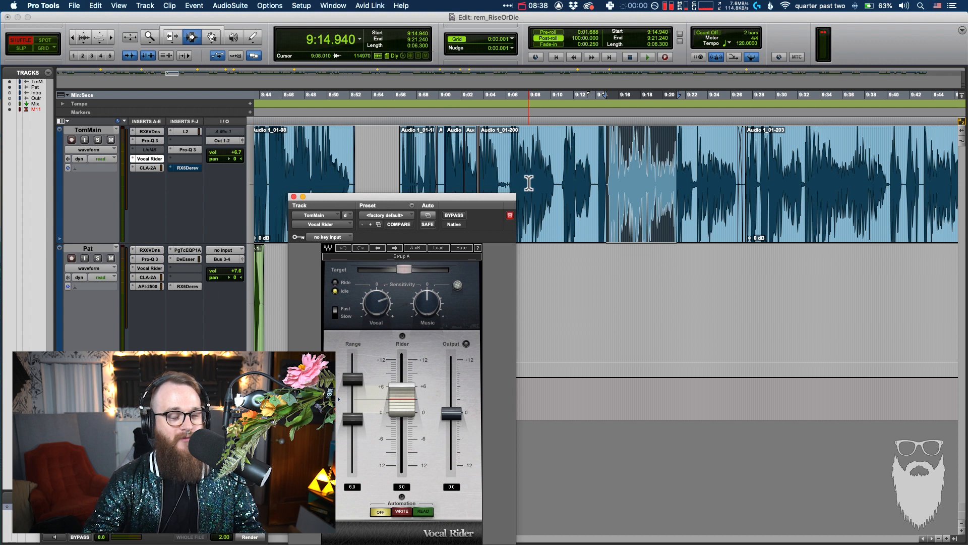
Step: Open TomMain's CLA-2A, move its window below the waveform and place the cursor at 9:06.210 in the clip
left_click(154, 168)
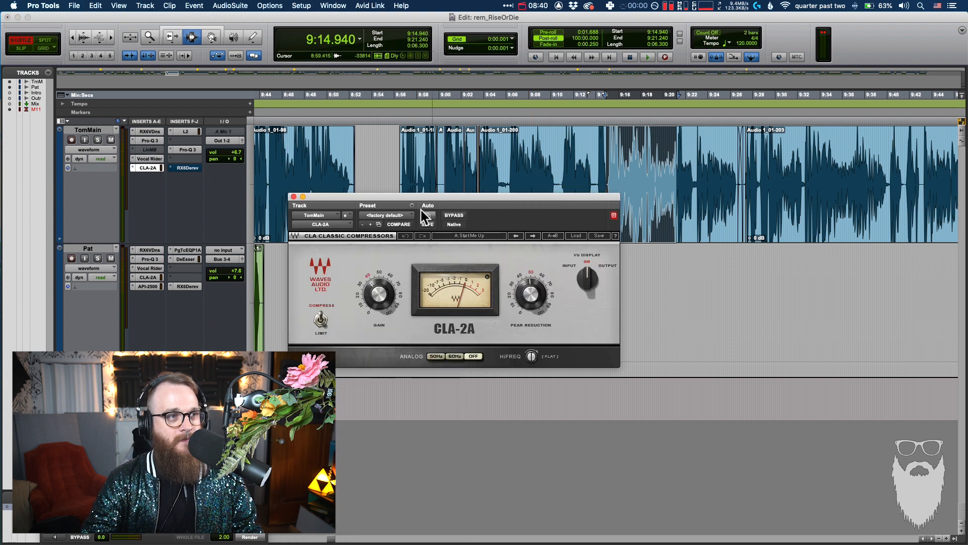
left_click_drag(425, 204, 446, 308)
left_click(463, 175)
left_click(490, 183)
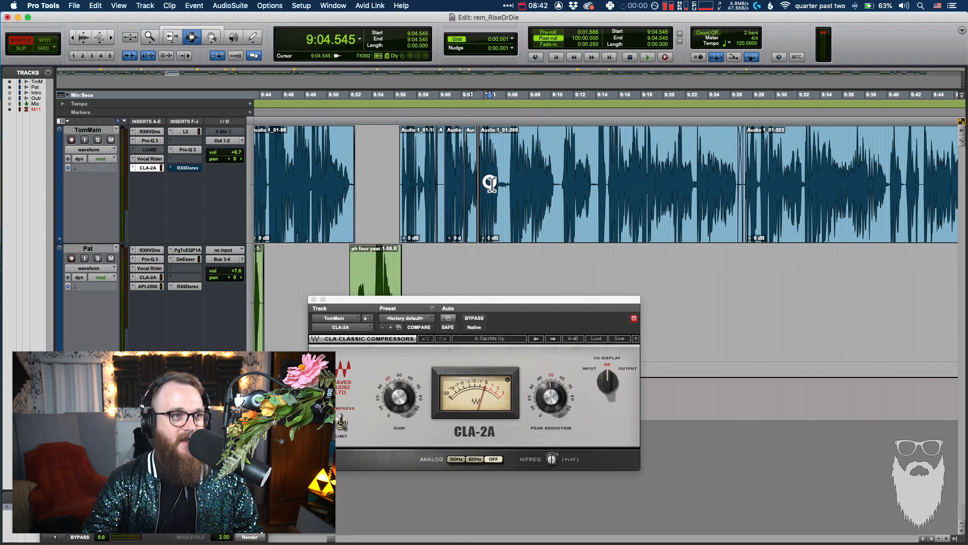
left_click(508, 183)
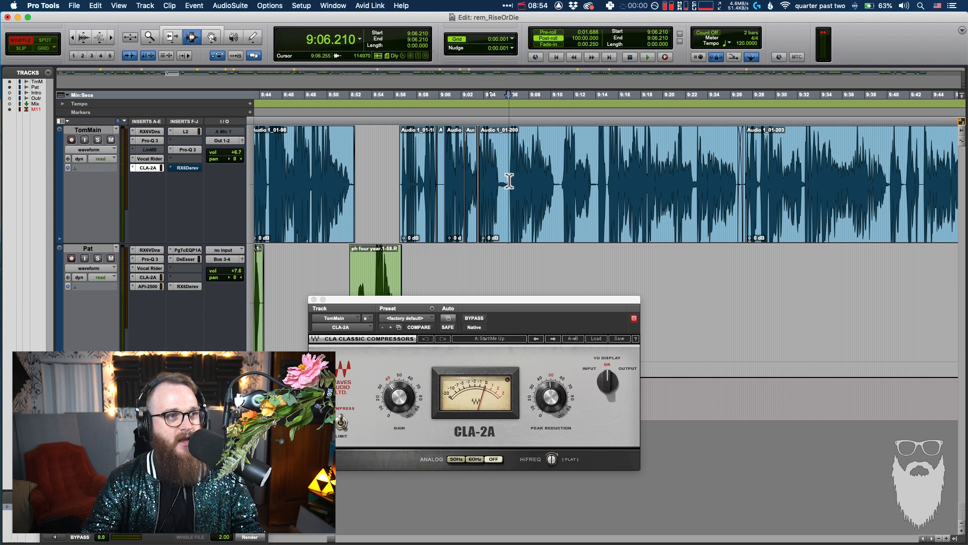
Step: Open TomMain's L2 Ultramaximizer beside the waveform, examine the clip around 9:19.440 and close the plug-in window
left_click(190, 132)
left_click_drag(422, 300, 474, 295)
left_click(449, 301)
left_click(475, 154)
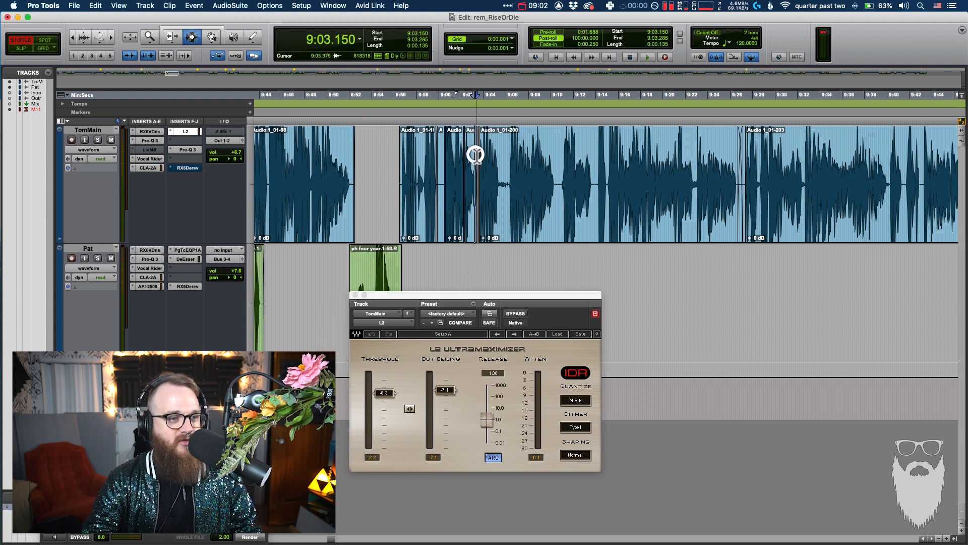
key("F7")
scroll(561, 234, "right", 3)
left_click(560, 230)
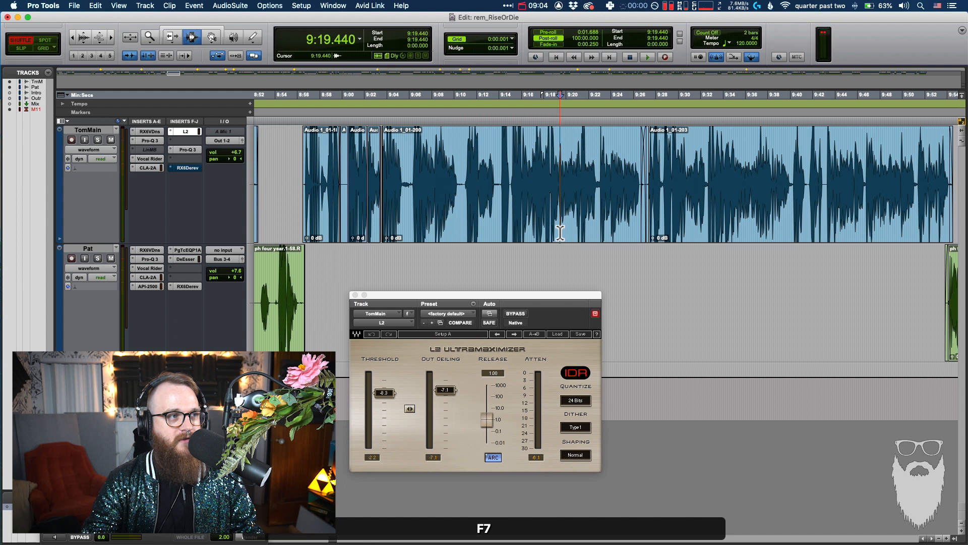
left_click(188, 149)
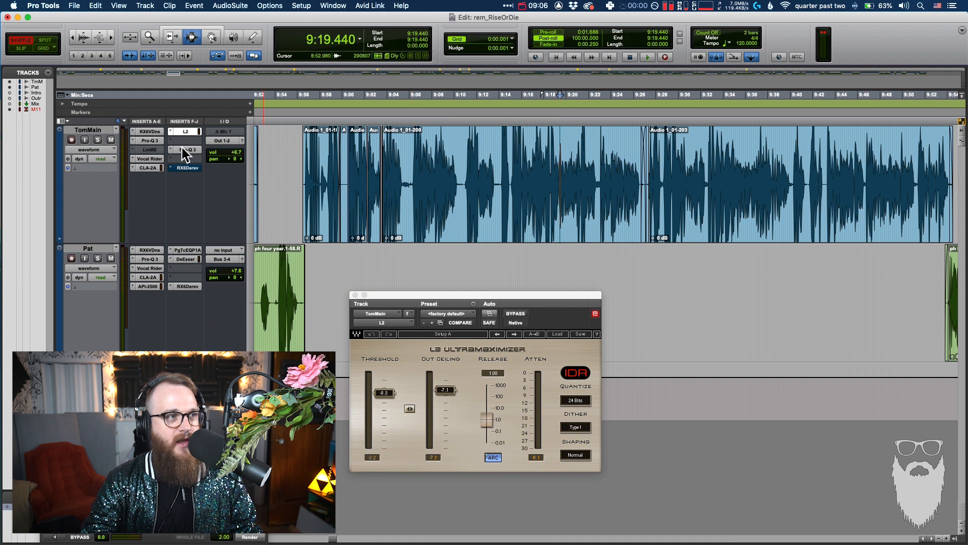
left_click(355, 294)
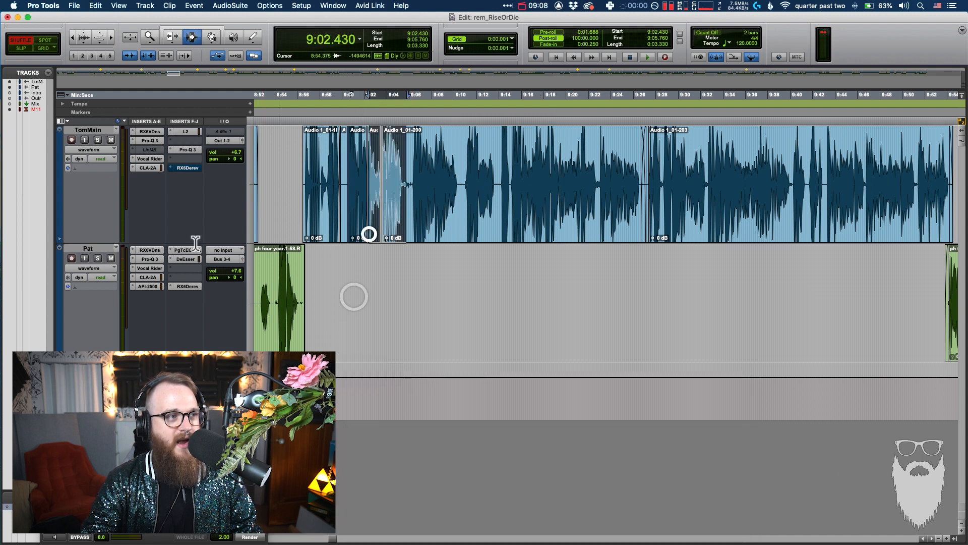
Step: Open Pat's Pro-Q 3 with the Pat1.9 preset and inspect the narrow bell at 8936.2 Hz and the purple low bell
left_click(149, 268)
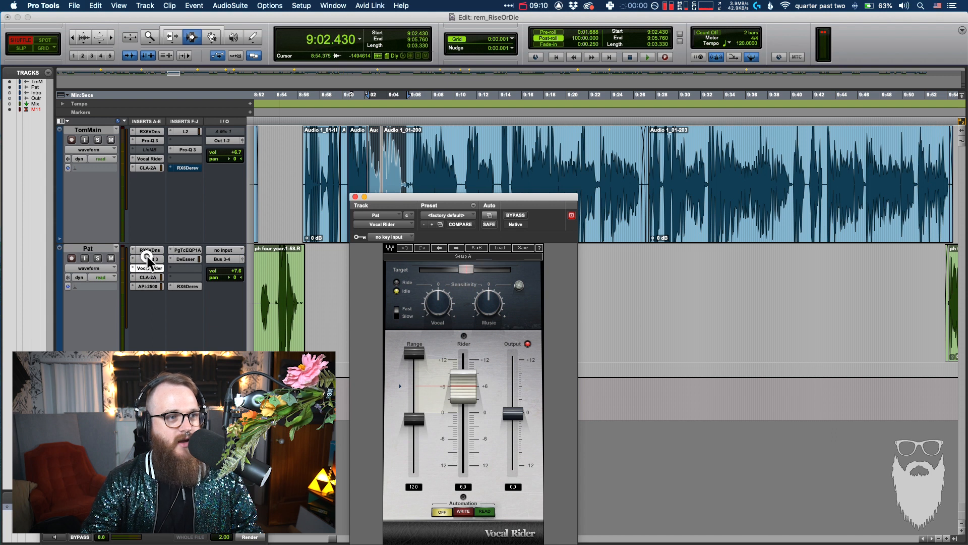
left_click(147, 258)
left_click_drag(631, 198, 555, 188)
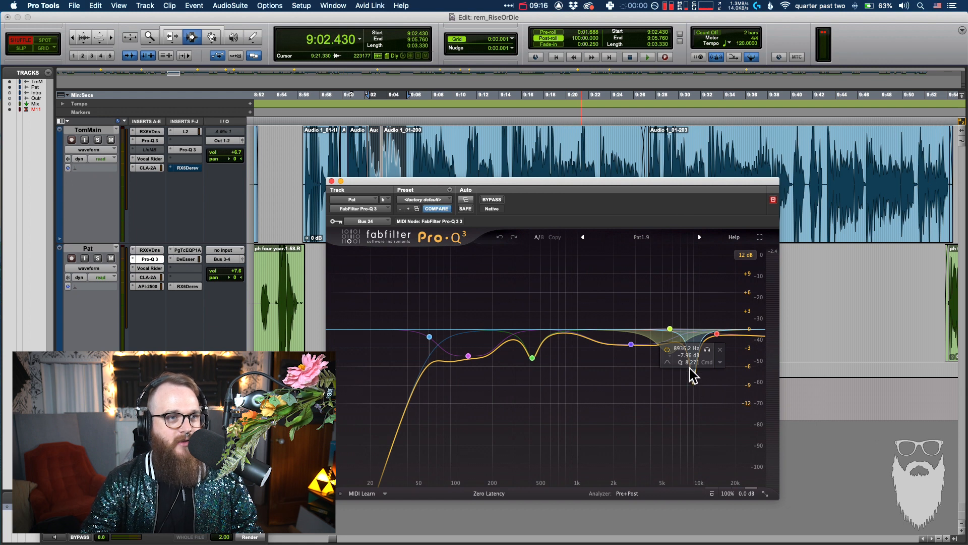
left_click_drag(631, 180, 634, 169)
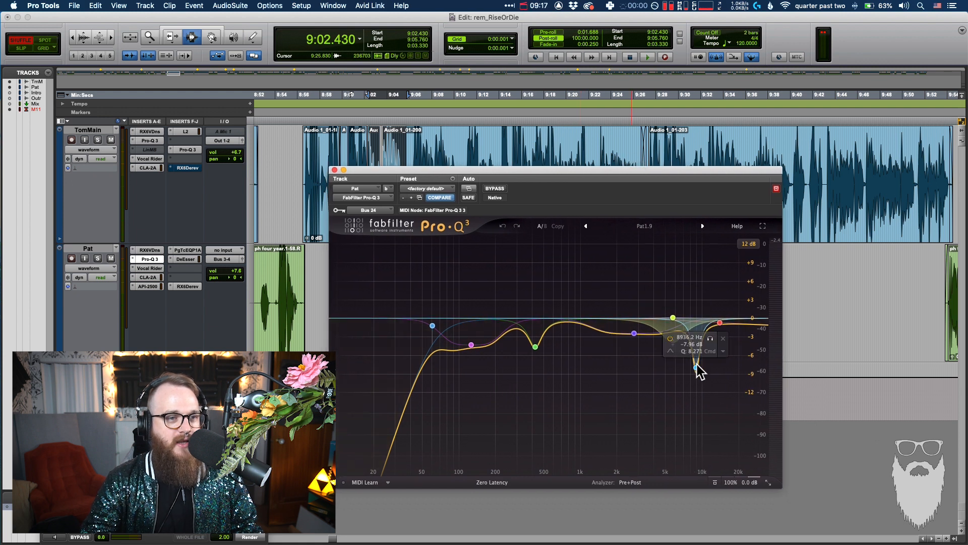
left_click(696, 367)
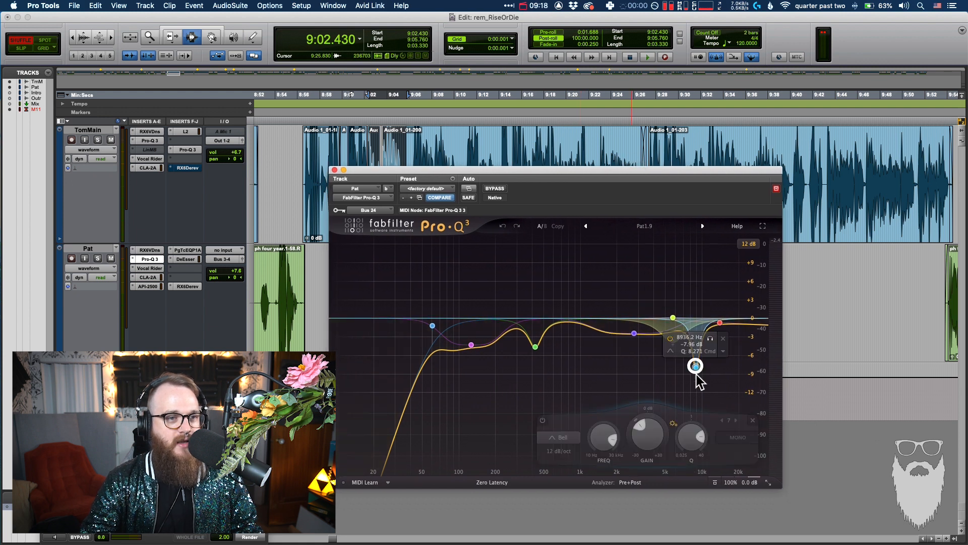
left_click(471, 345)
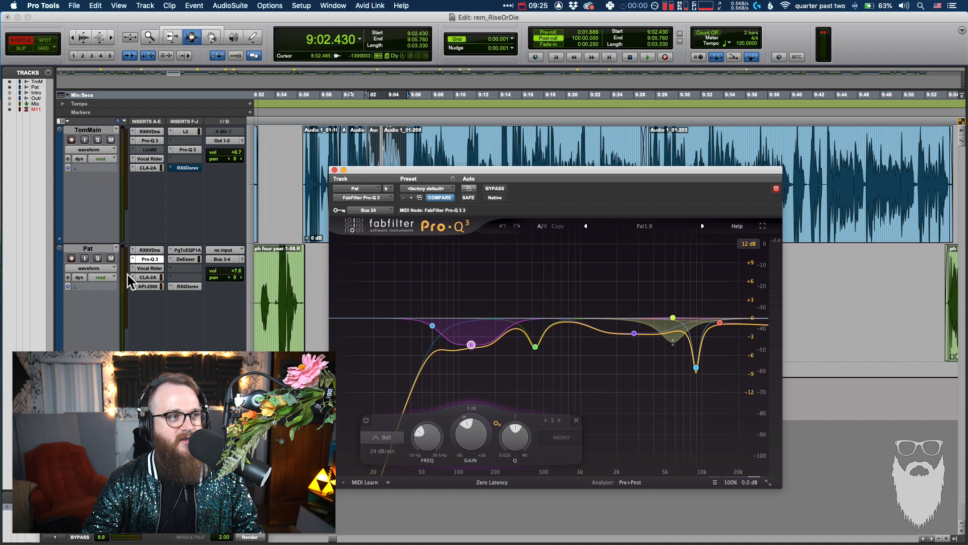
Step: Open Pat's Vocal Rider and clear its output clip light
left_click(146, 268)
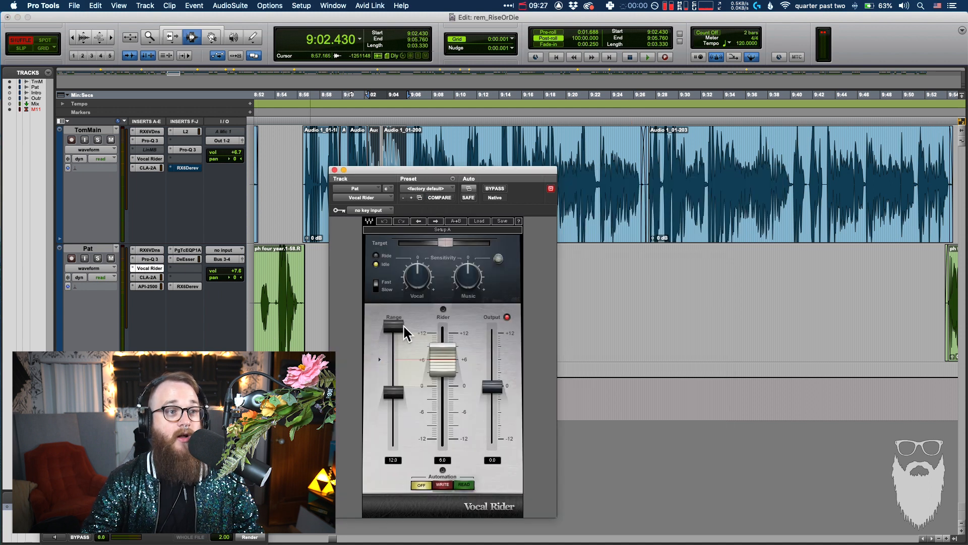
left_click(507, 316)
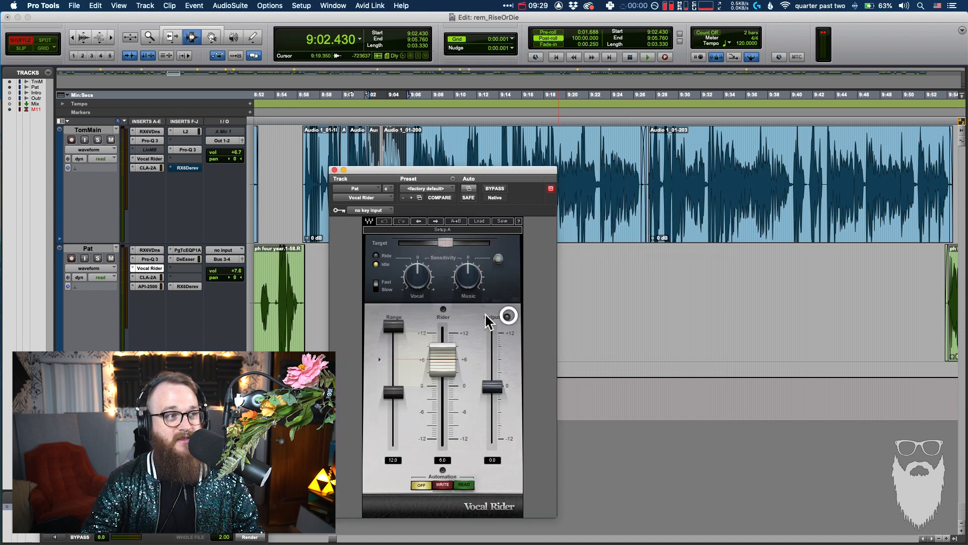
Step: Review the settings of Pat's CLA-2A, API-2500 and PuigTec EQP1A plug-ins one after another
left_click(154, 277)
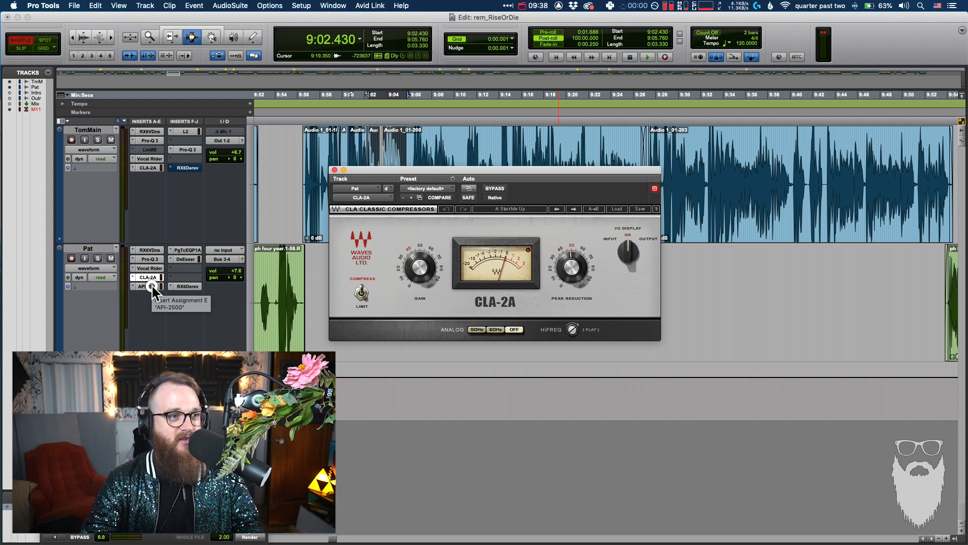
left_click(152, 287)
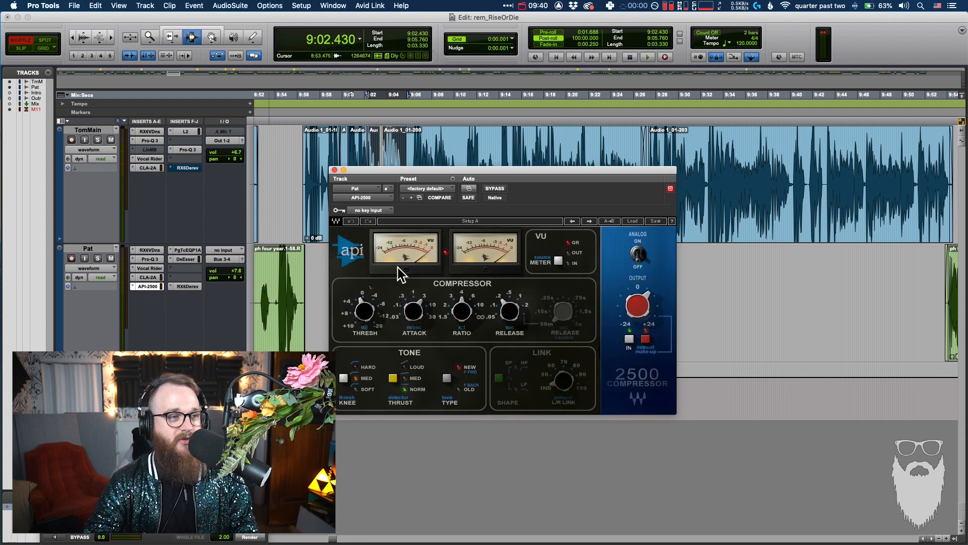
left_click(187, 250)
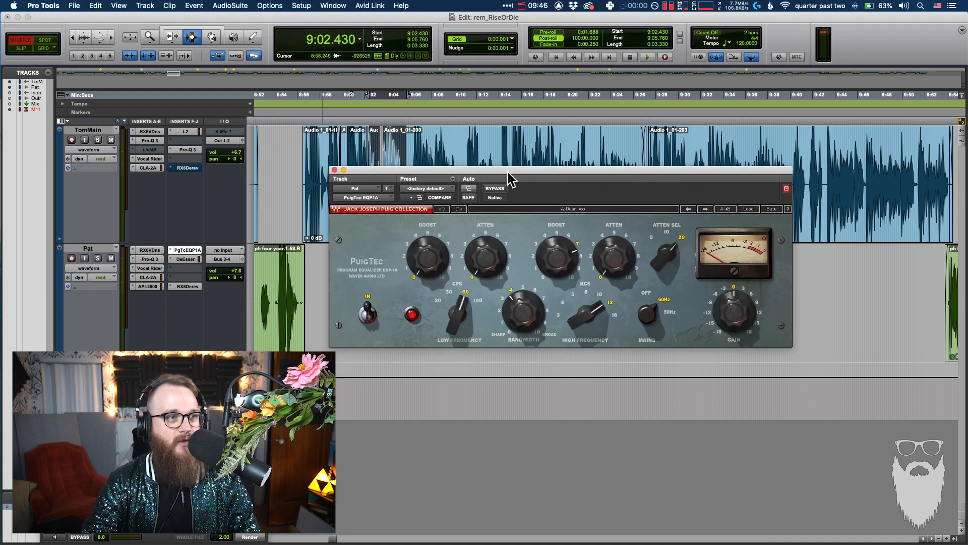
left_click_drag(508, 172, 524, 178)
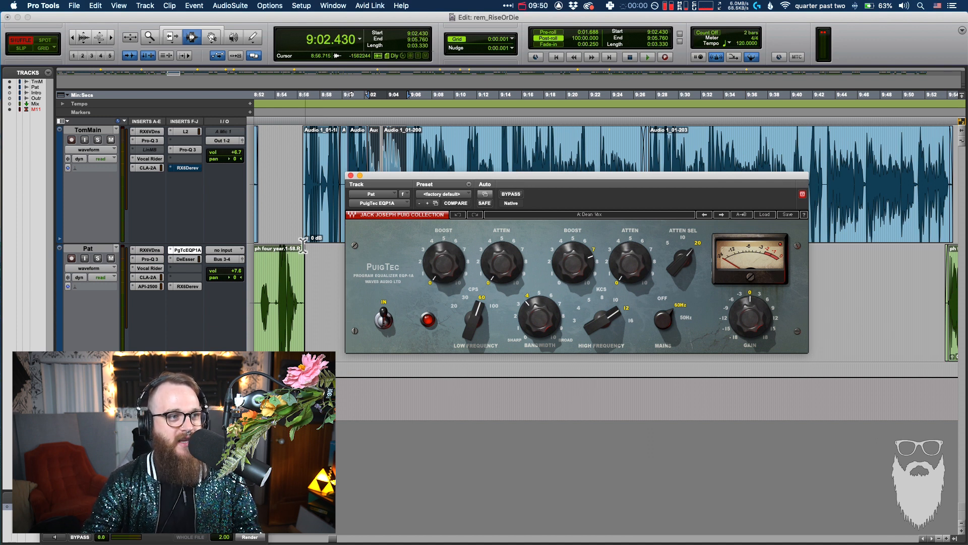
left_click_drag(451, 180, 453, 193)
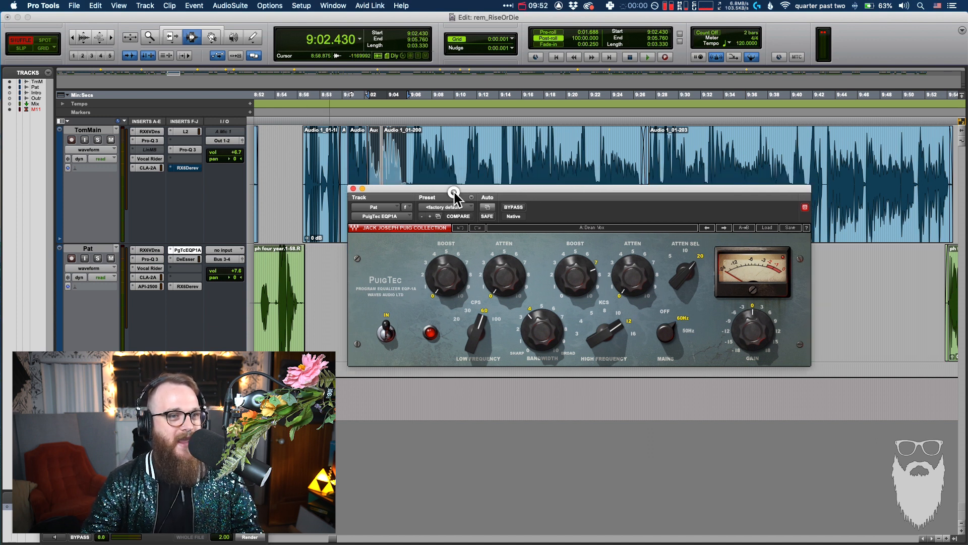
Step: Open Pat's DeEsser to check its threshold and attenuation, and close the window
left_click(188, 259)
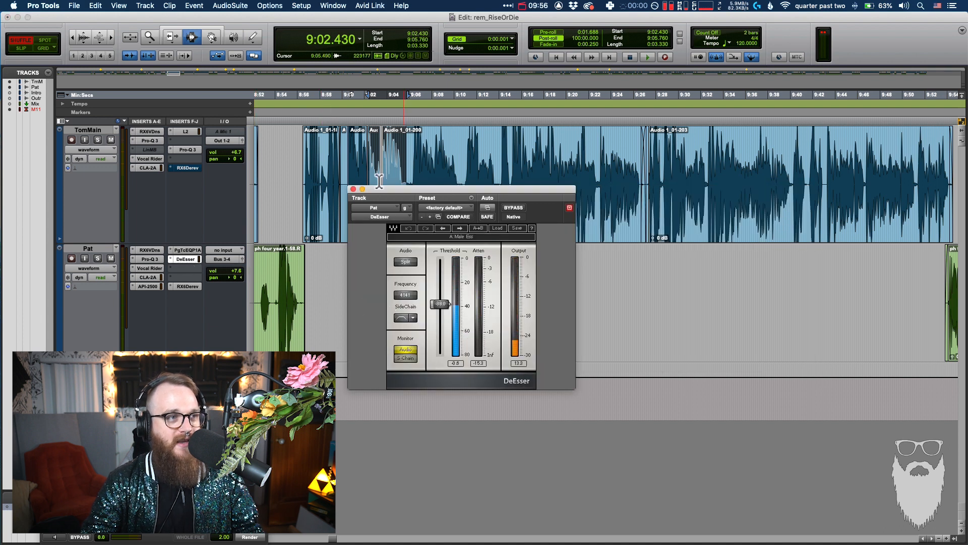
left_click_drag(392, 189, 415, 200)
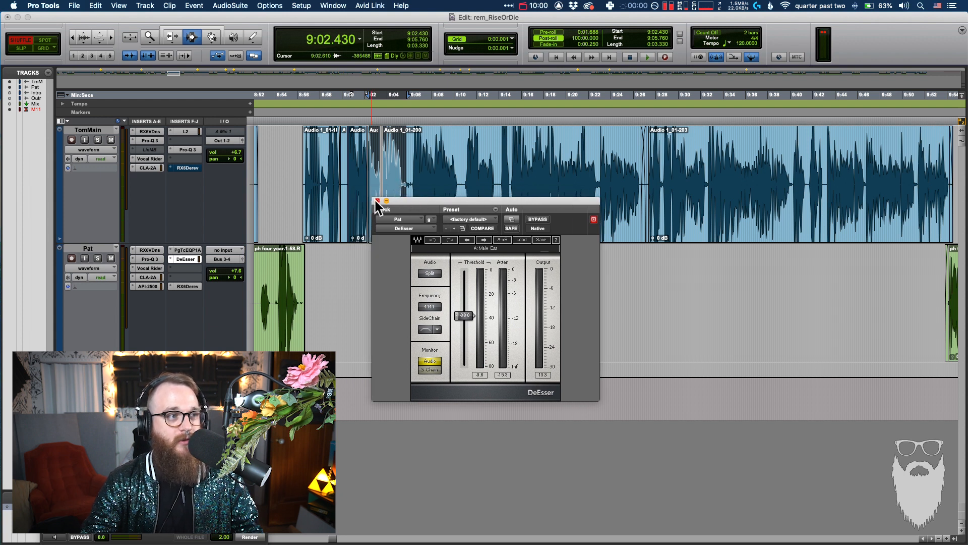
left_click(378, 200)
Step: Open Pat's RX 6 De-reverb, zoom the timeline out and select Pat's clip from 9:57.976 to 10:15.296
left_click(184, 287)
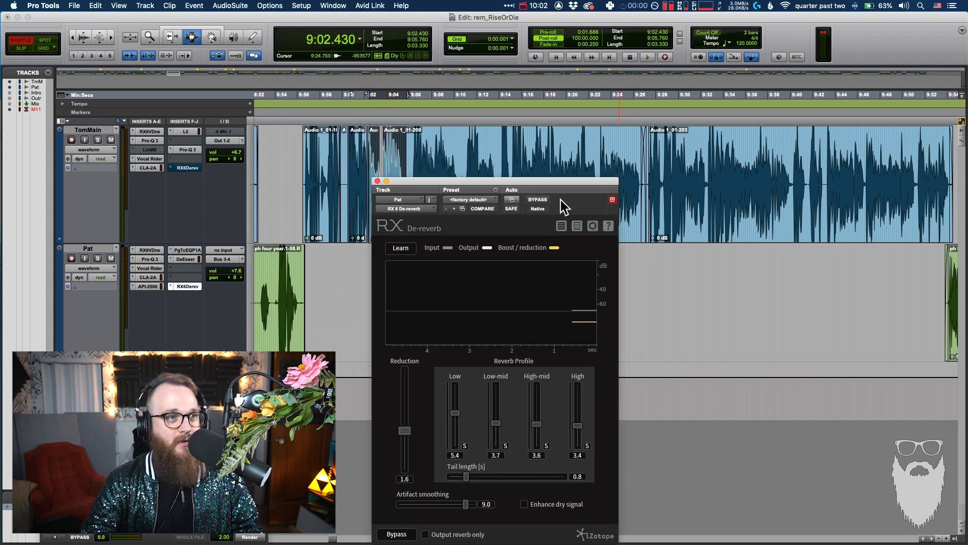
left_click_drag(549, 183, 618, 184)
key("r")
key("r")
left_click(726, 307)
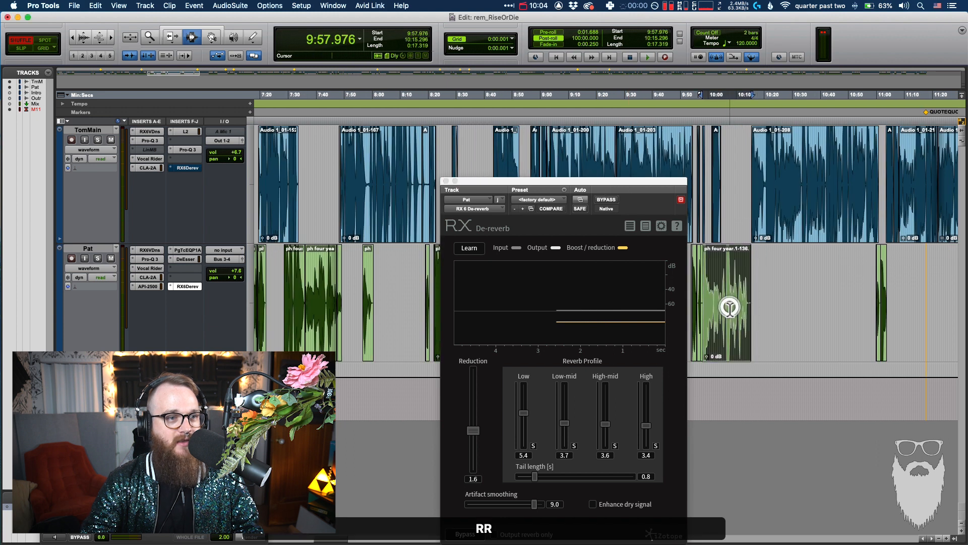
Step: Learn a new reverb profile in Pat's RX 6 De-reverb while playing the selected clip, stop playback and reselect the clip
left_click(468, 248)
key("space")
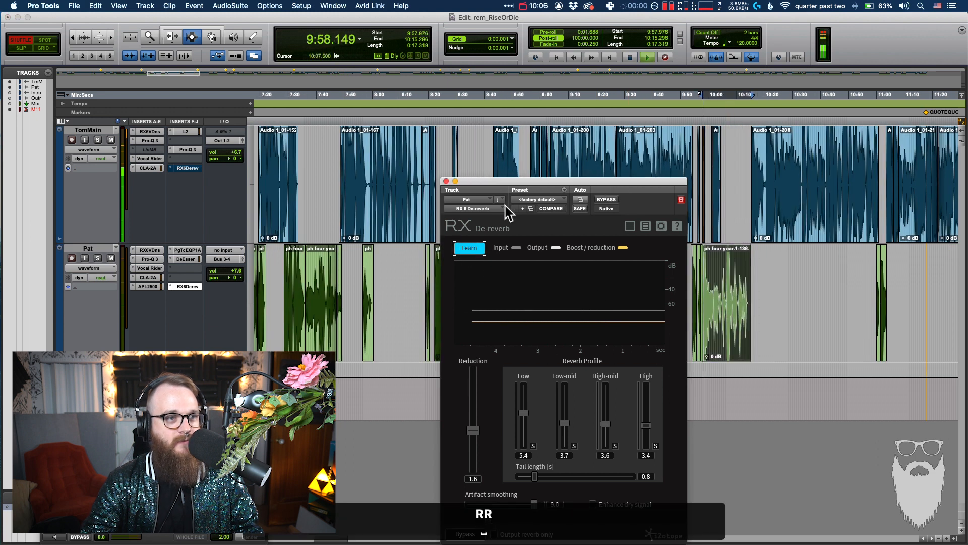
left_click_drag(579, 181, 444, 138)
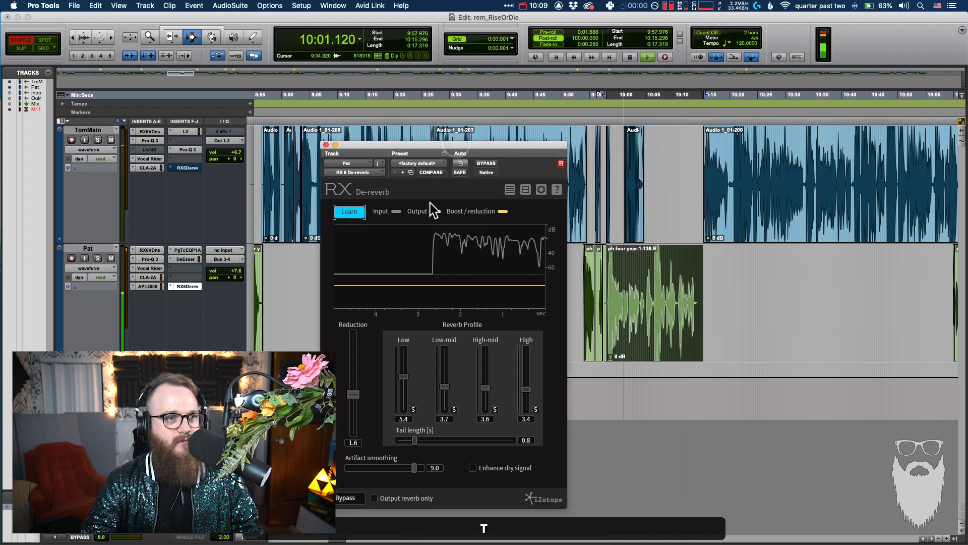
left_click(353, 215)
key("space")
double_click(621, 292)
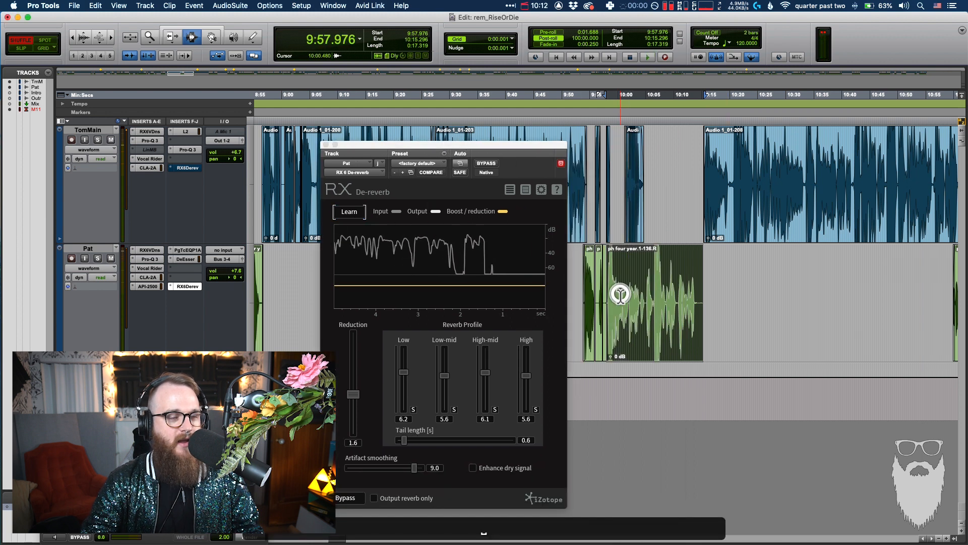
Step: Play Pat's selected clip, set the De-reverb Reduction to 1.3, stop playback and close the plug-in window
key("t")
key("t")
key("space")
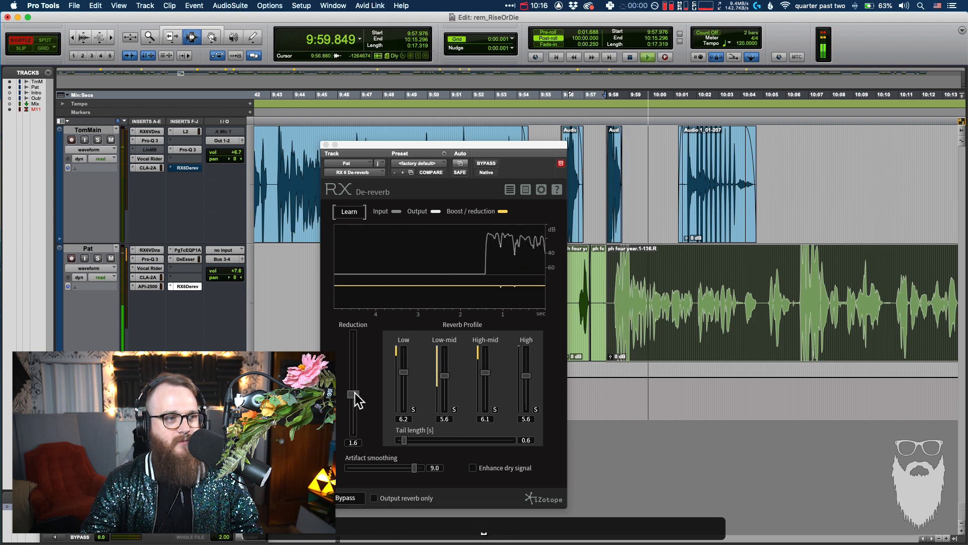
left_click_drag(355, 394, 355, 400)
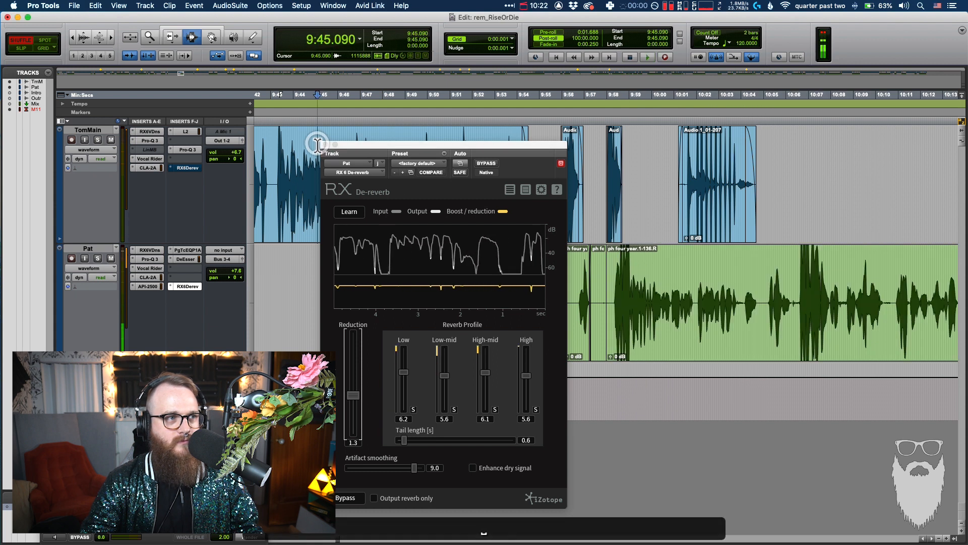
left_click(323, 144)
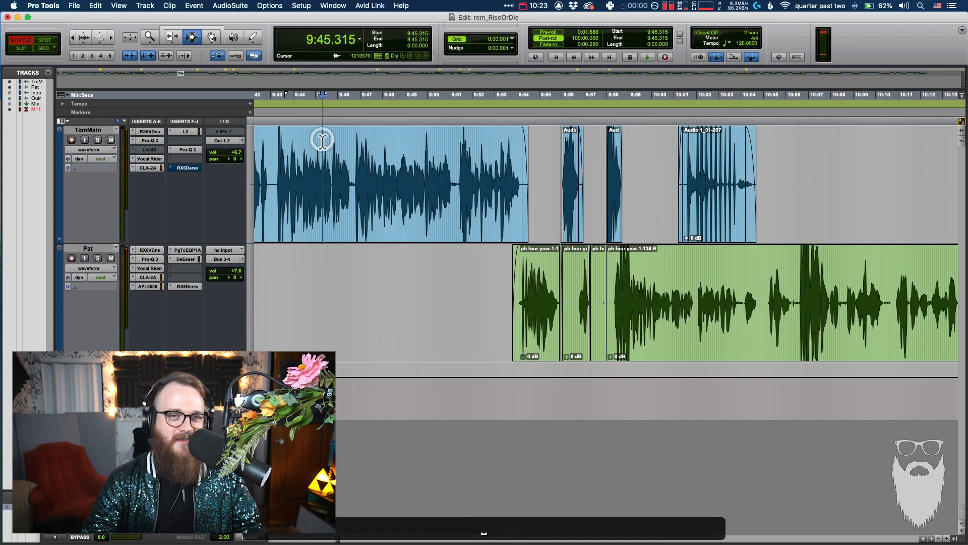
left_click(354, 195)
key("F7")
key("r")
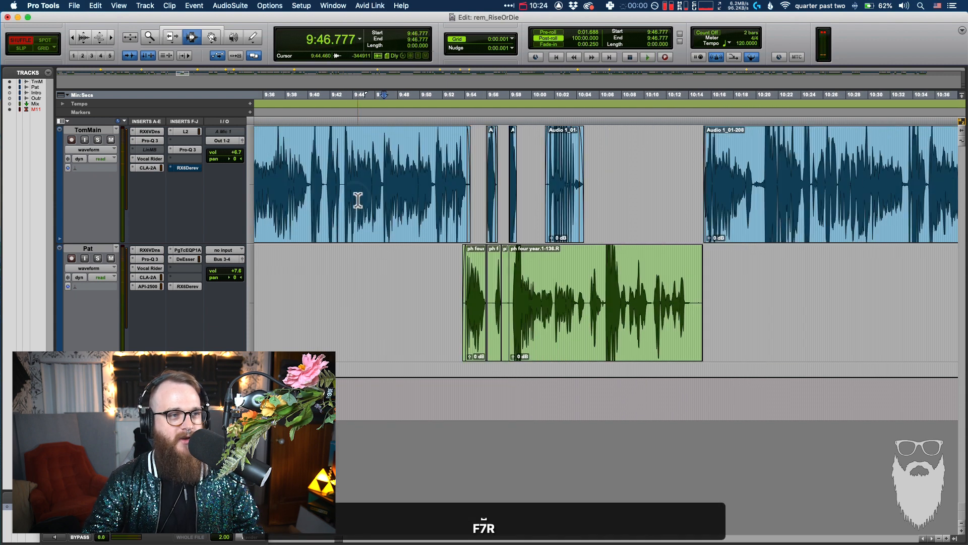
key("F1")
key("F7")
key("r")
scroll(363, 202, "right", 5)
key("F7")
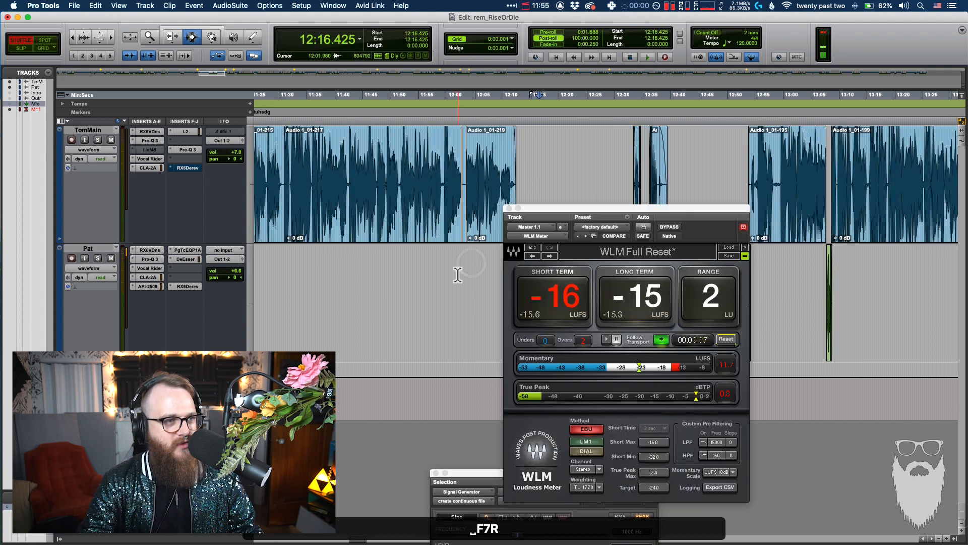
Step: Open Master 1.1's RX 6 Voice De-noise to check its adaptive mode, threshold and reduction, and close the window
left_click(457, 272)
key("F7")
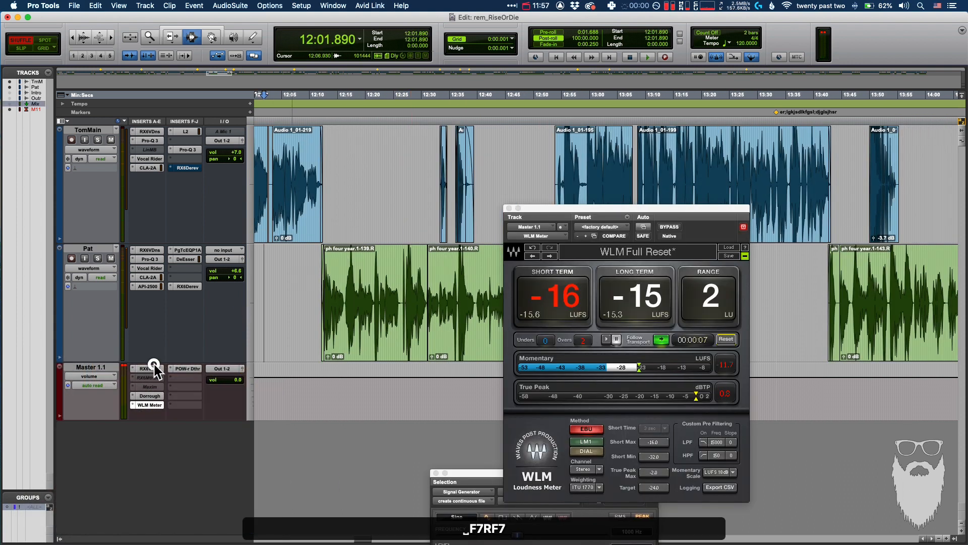
left_click(151, 368)
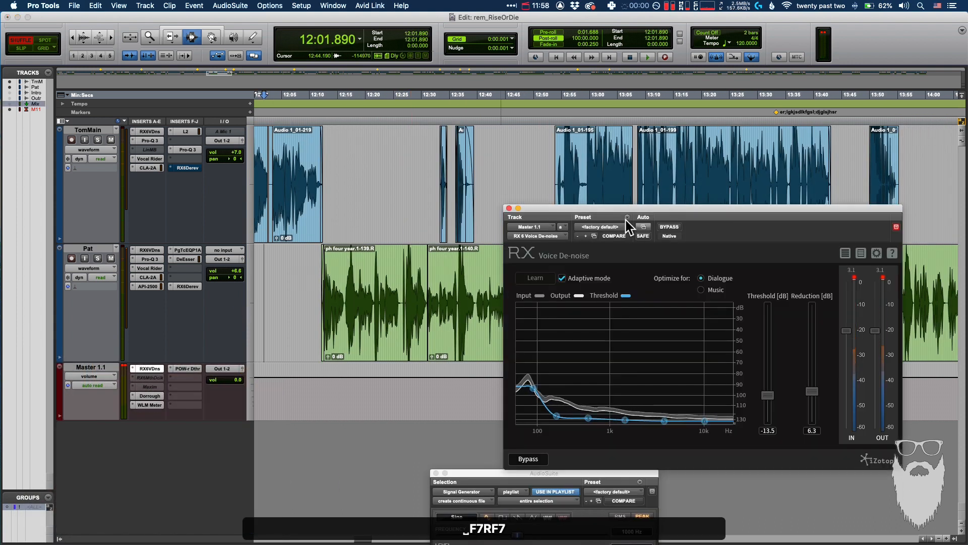
left_click_drag(625, 218, 521, 196)
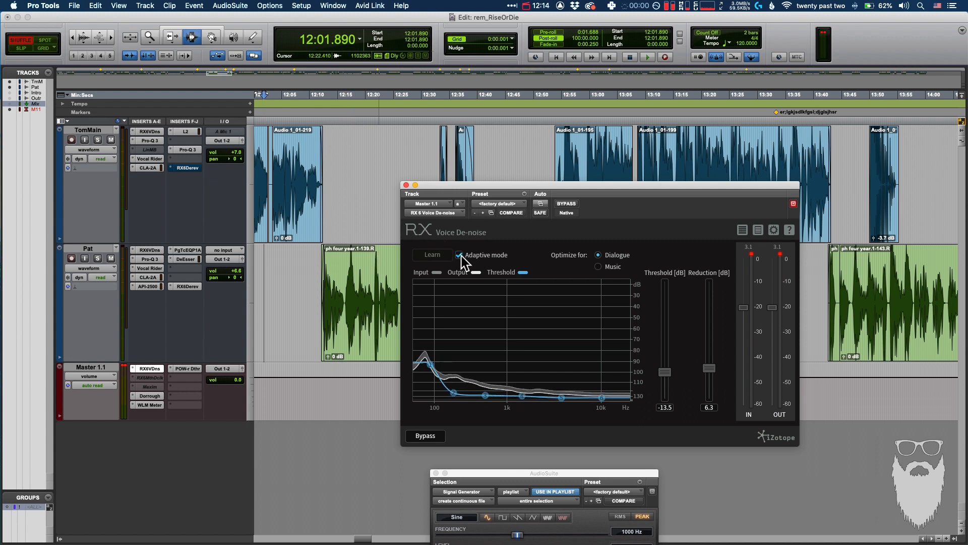
left_click(407, 185)
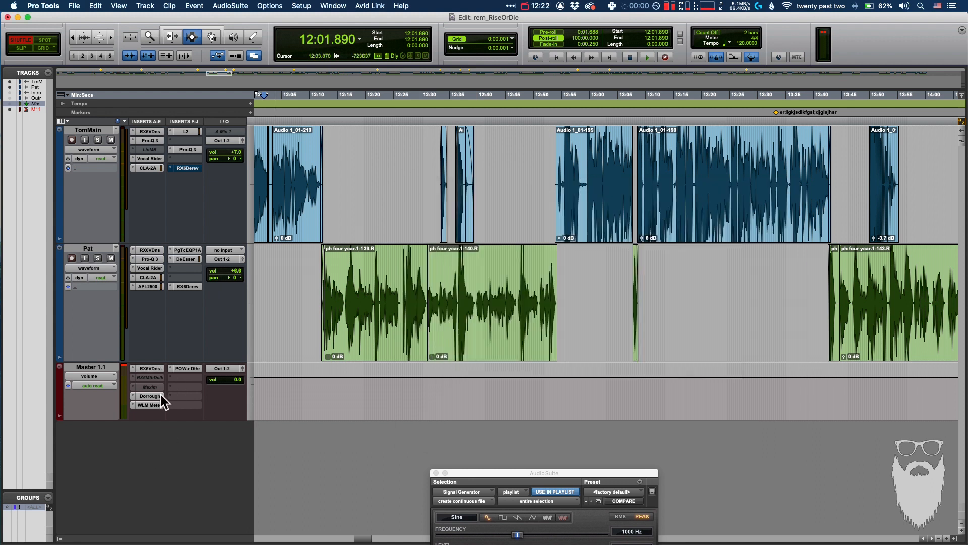
Step: Inspect Master 1.1's Dorrough, WLM Meter and POW-r Dither plug-ins one after another and close their windows
left_click(150, 395)
left_click(150, 405)
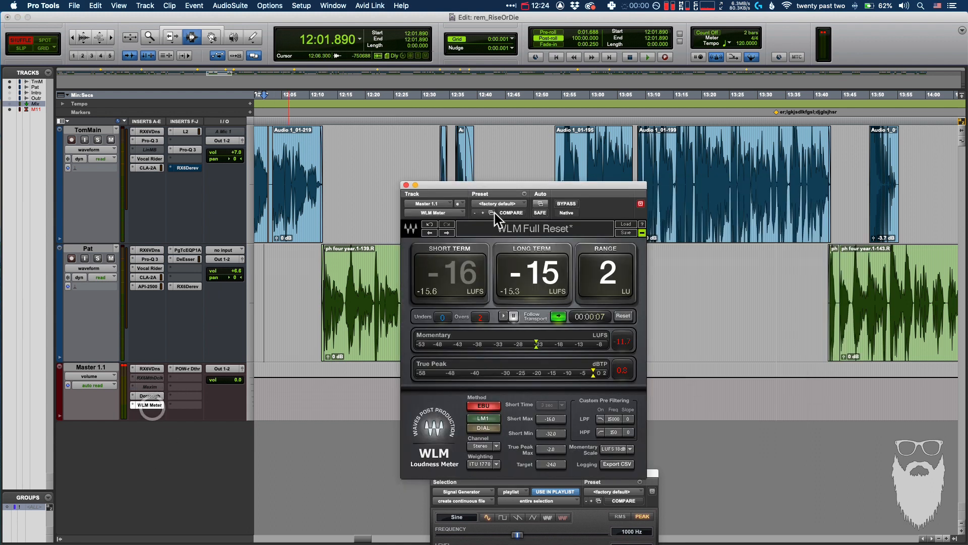
left_click(407, 186)
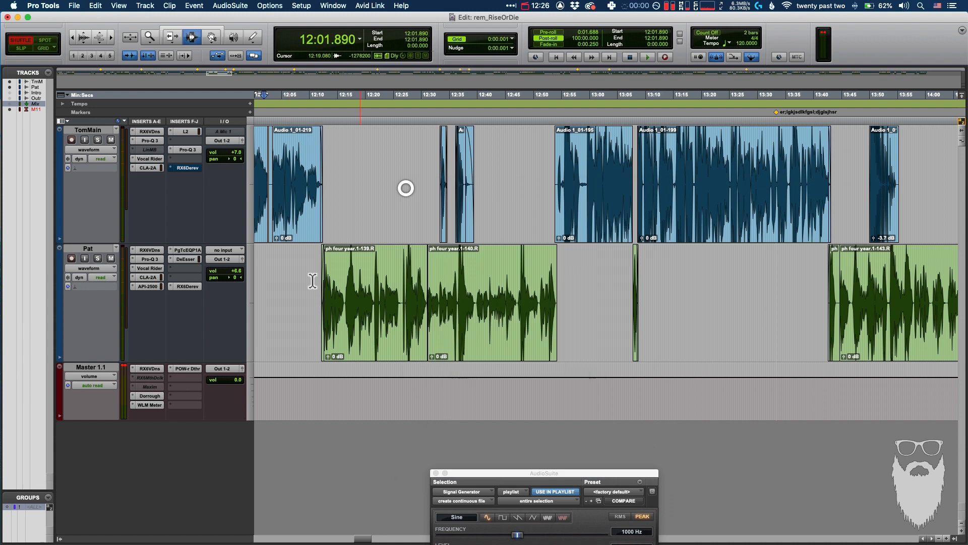
left_click(193, 369)
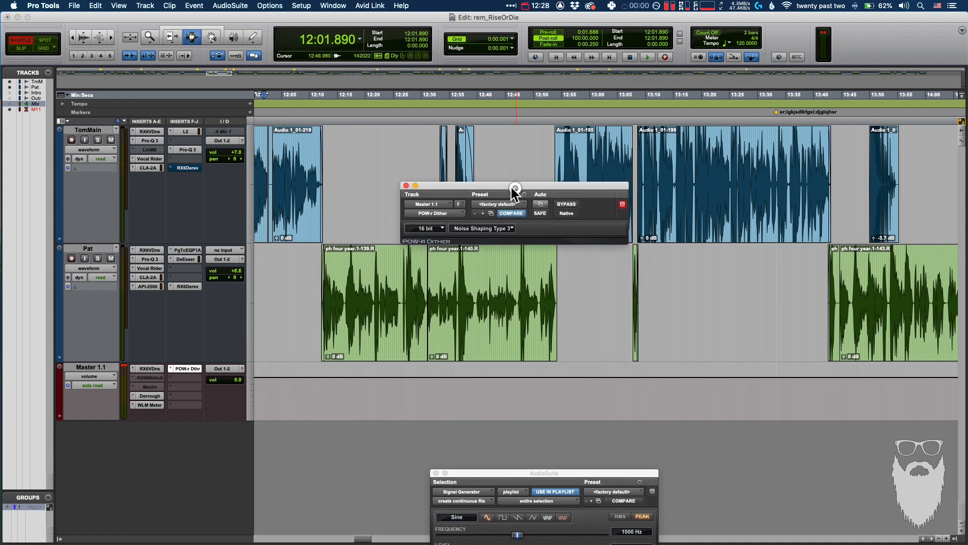
left_click_drag(515, 185, 553, 185)
left_click(444, 184)
Step: Scan the TomMain and Pat clips across the whole session, from its beginning to the last clips
left_click(469, 195)
key("F7")
key("r")
key("F7")
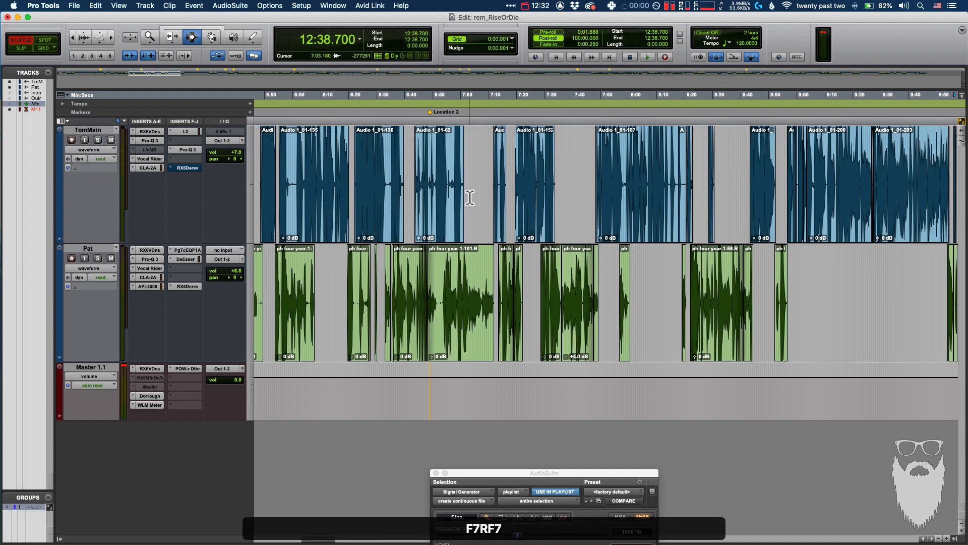
key("F7")
key("r")
key("r")
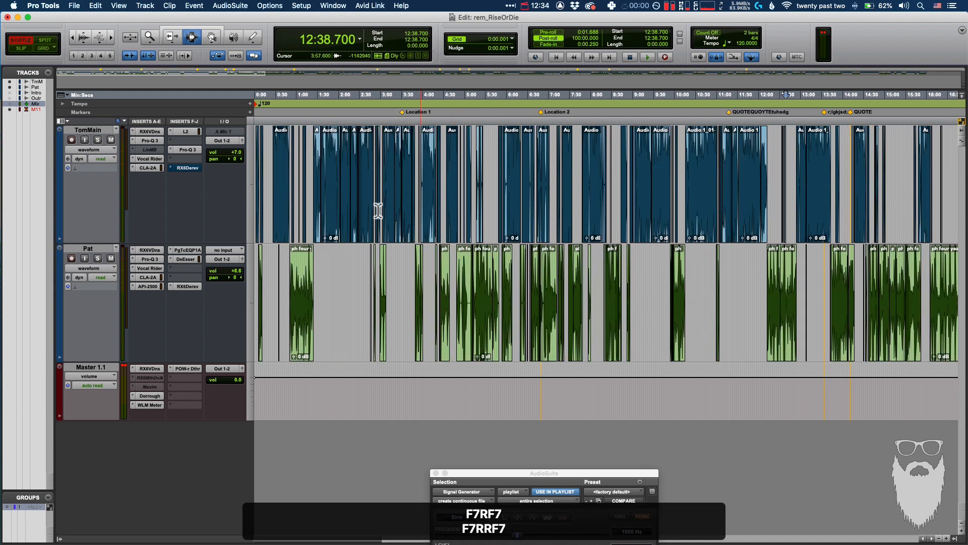
left_click(342, 191)
key("t")
key("F7")
key("t")
key("F7")
key("r")
key("r")
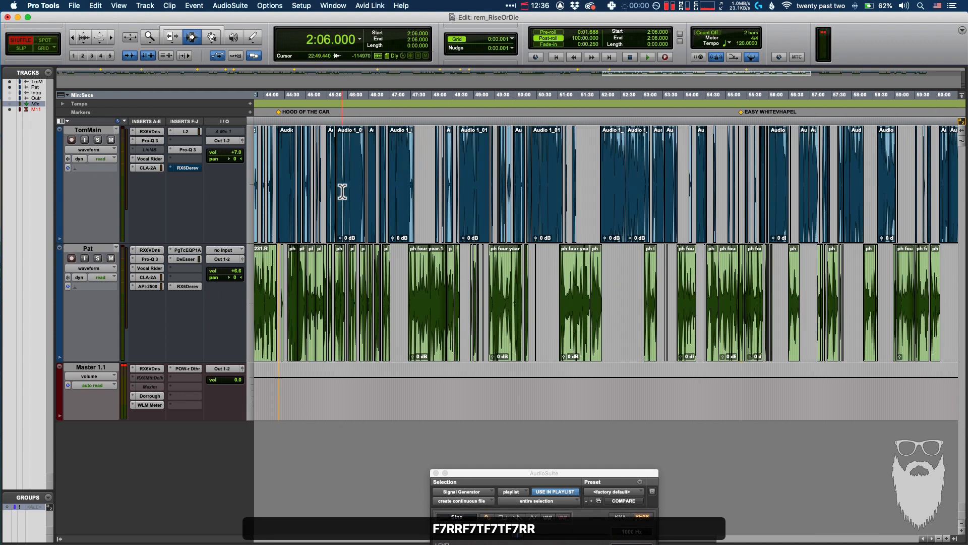
key("r")
left_click(355, 199)
key("F7")
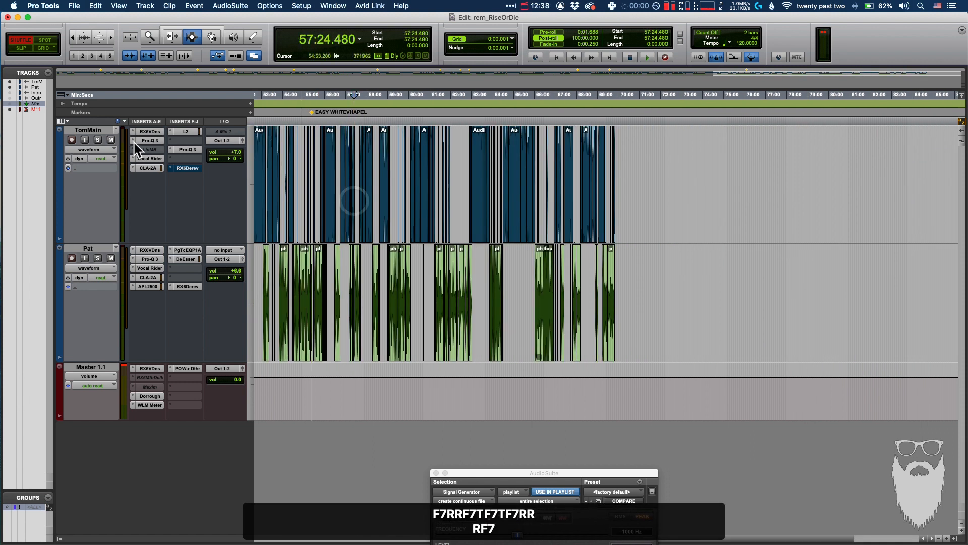
Step: Open TomMain's second Pro-Q 3 to check its high-shelf band, and close the window
left_click(188, 150)
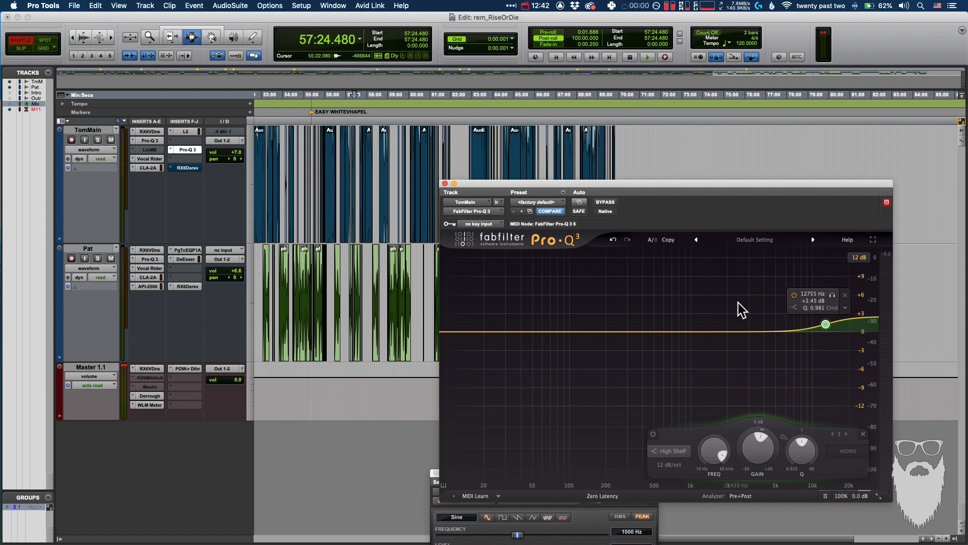
left_click_drag(766, 184, 736, 177)
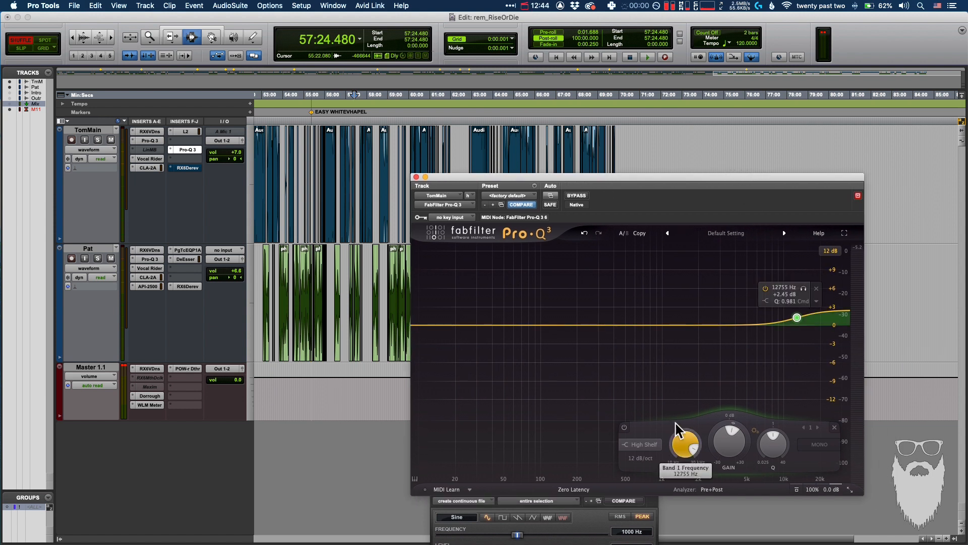
left_click(416, 178)
Step: Place the cursor at 38:31.200 on TomMain, raise the system volume and start playback
key("t")
key("F7")
left_click(487, 180)
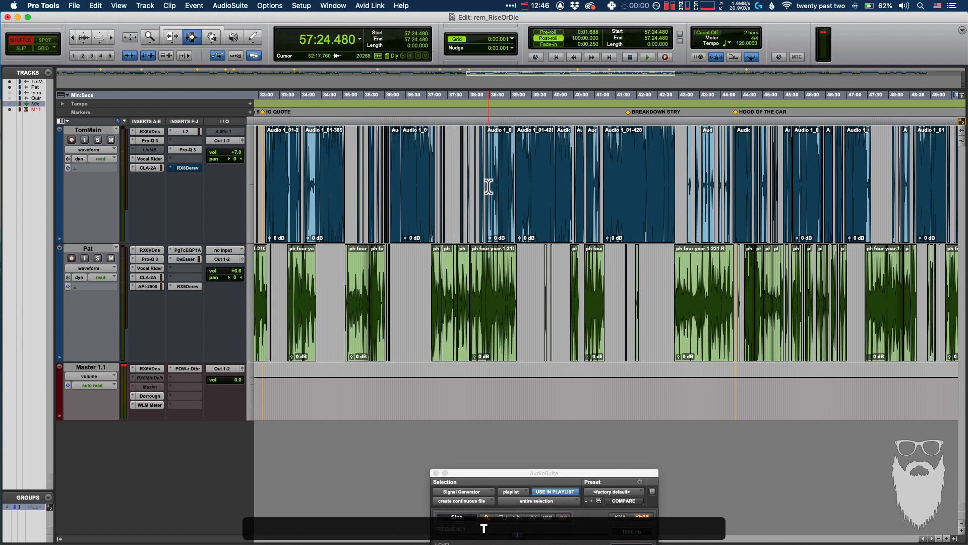
key("F7")
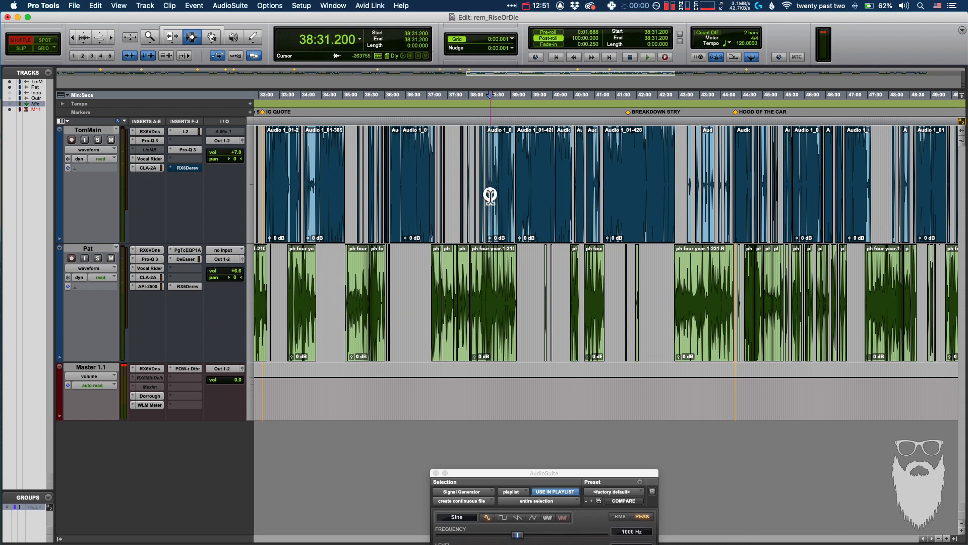
key("F7")
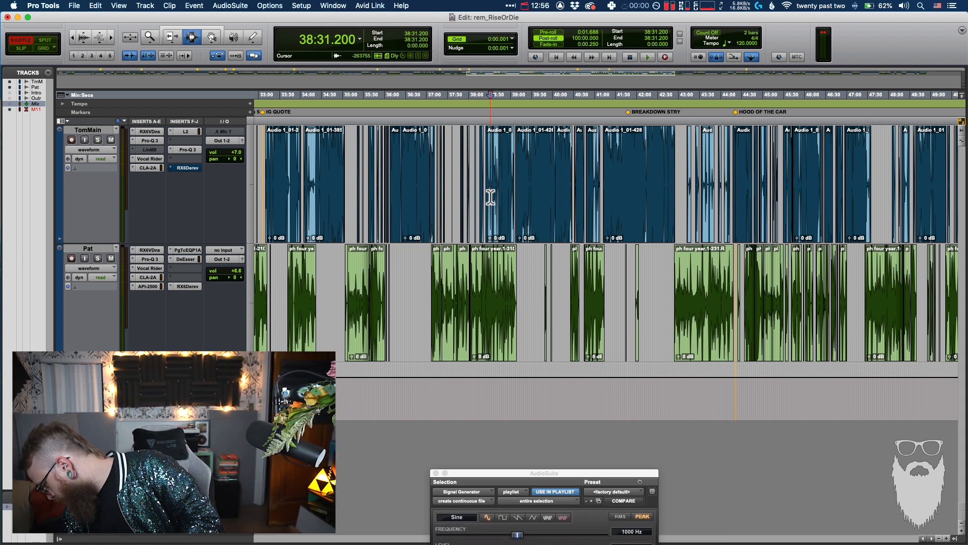
key("XF86AudioRaiseVolume")
key("XF86AudioRaiseVolume")
key("XF86AudioRaiseVolume")
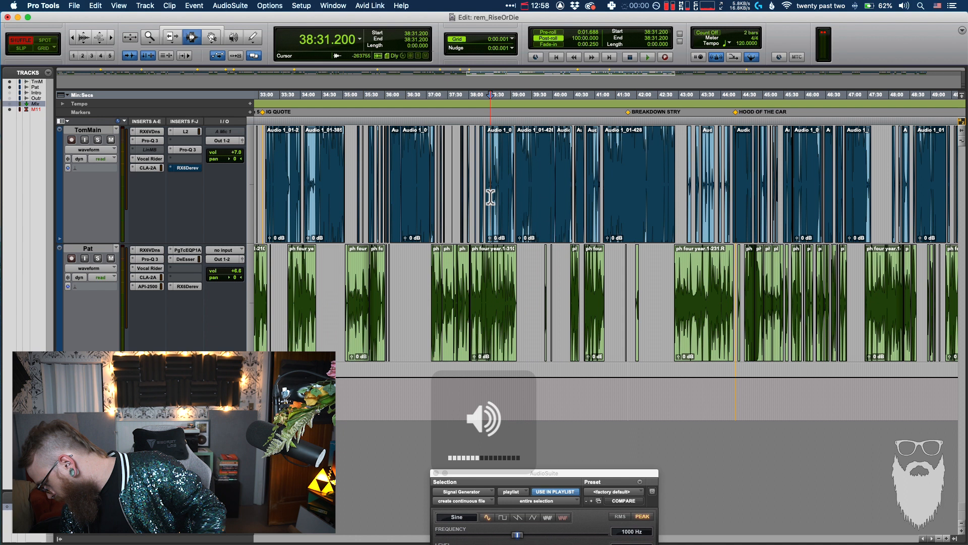
key("XF86AudioRaiseVolume")
key("XF86AudioRaiseVolume")
key("XF86AudioRaiseVolume")
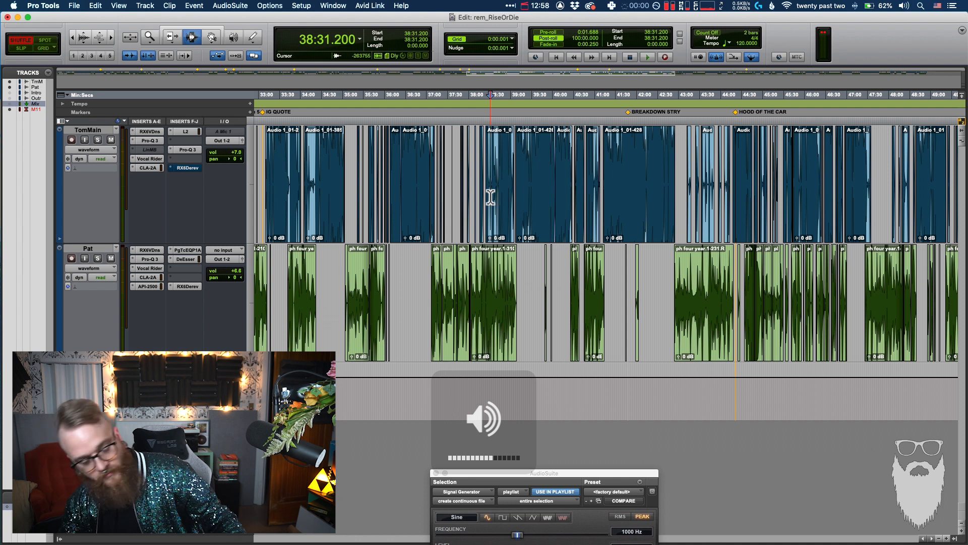
key("space")
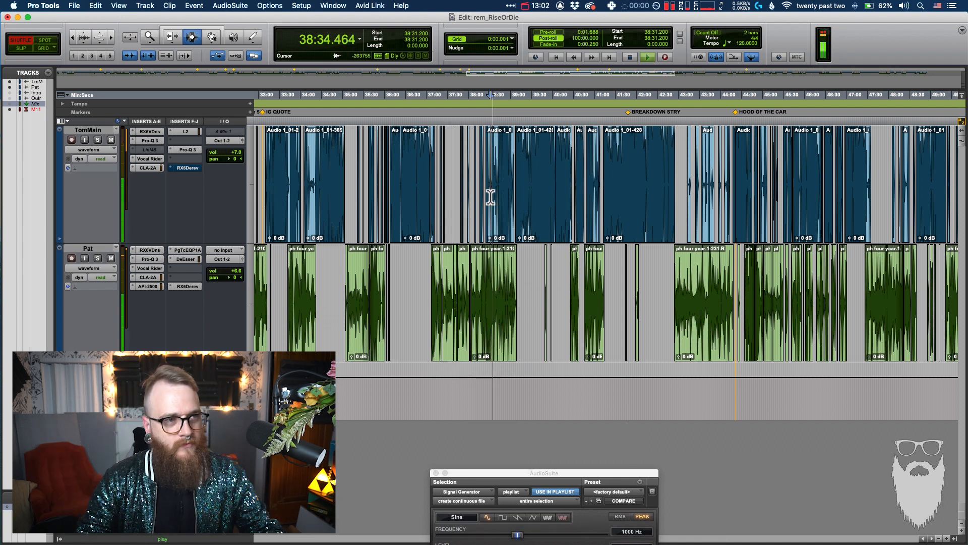
Step: Follow playback around 38:31 and move it to TomMain's long clip, starting from 41:35.880
key("t")
key("t")
key("t")
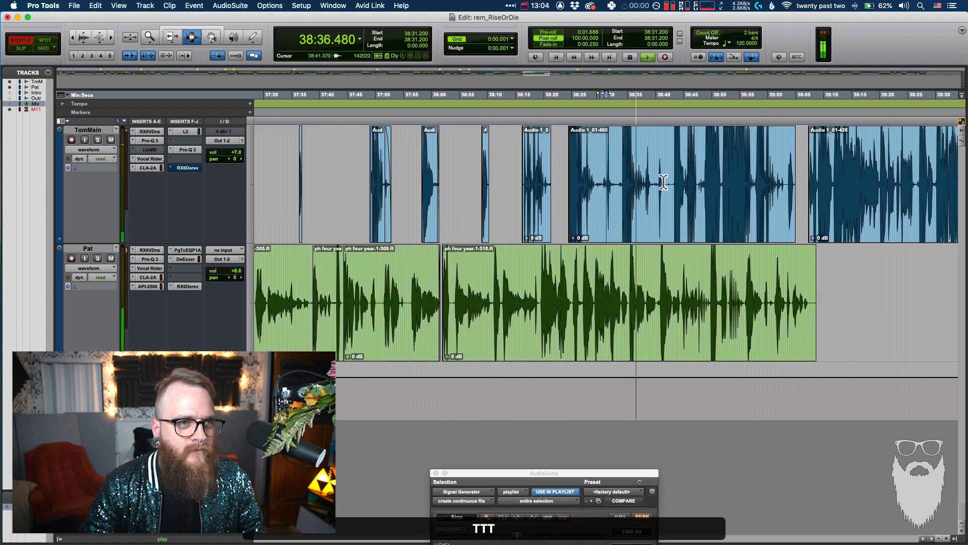
key("F7")
key("r")
key("r")
key("r")
key("F1")
key("F7")
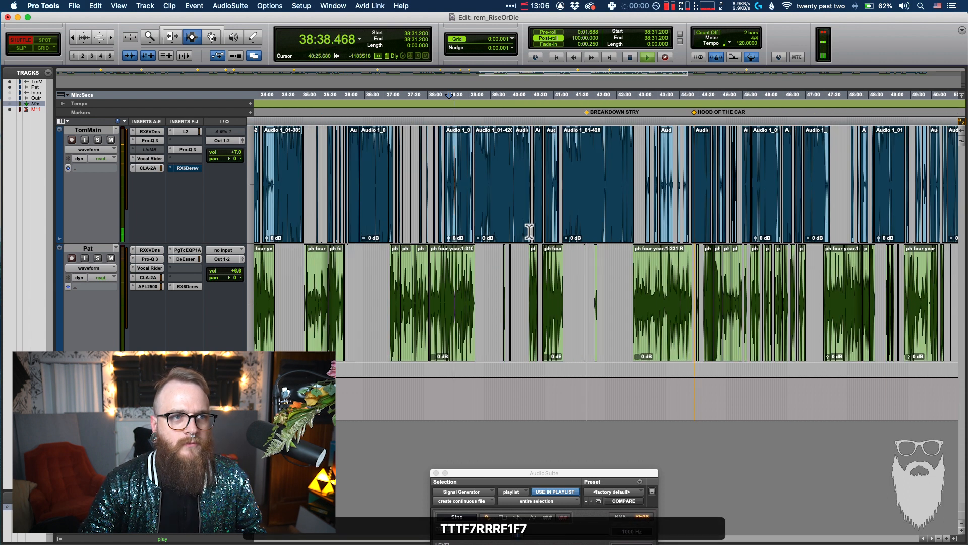
left_click(588, 156)
key("F1")
key("F7")
key("t")
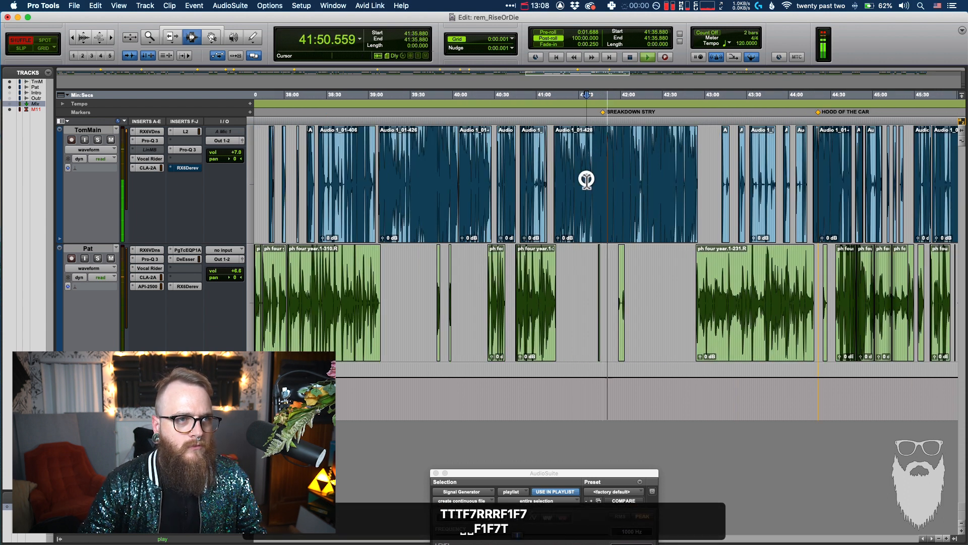
Step: Raise TomMain's track volume to +7.2 dB while its long clip plays
key("t")
key("F7")
key("t")
left_click(236, 159)
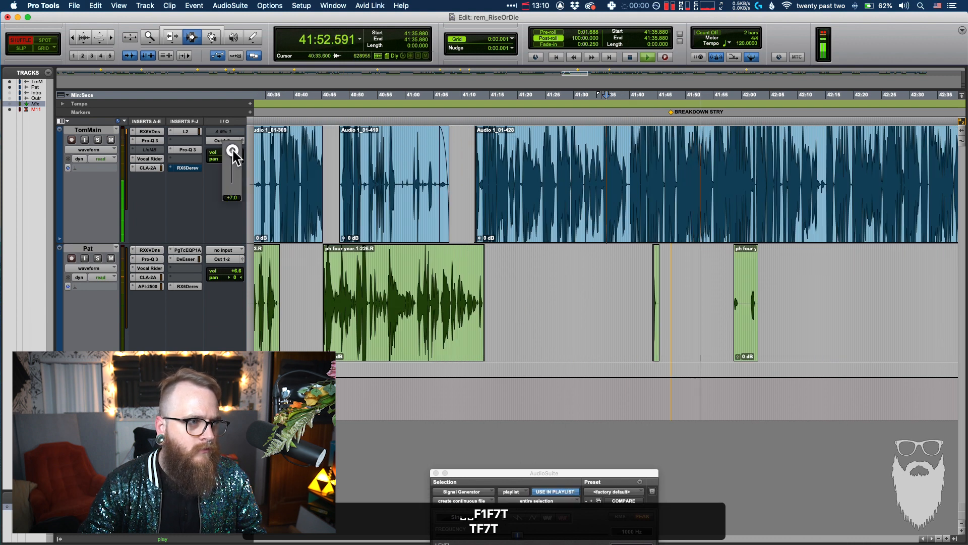
Step: Play TomMain's long clip from 41:57.750 with Master 1.1's WLM Meter open and moved clear of the clips
scroll(487, 223, "right", 5)
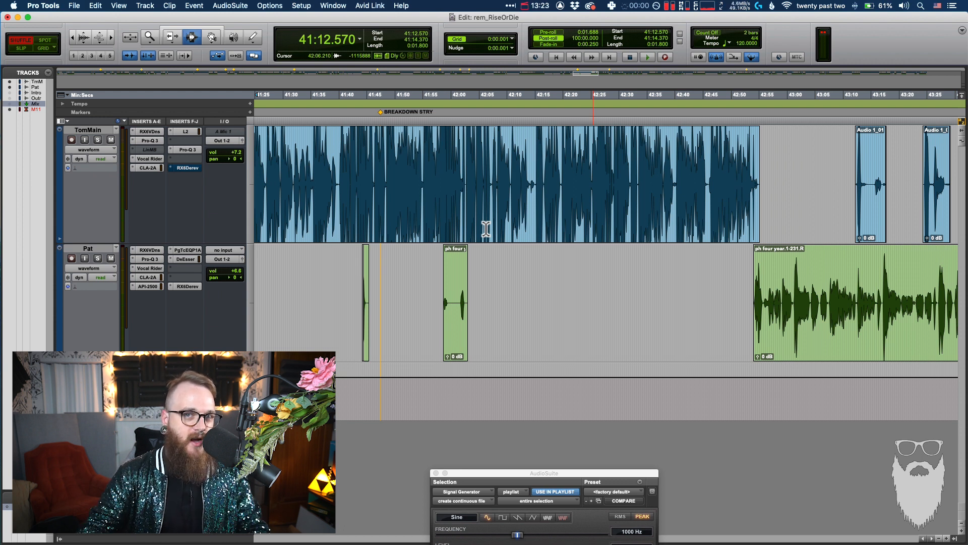
scroll(472, 185, "right", 4)
key("F7")
scroll(473, 185, "left", 5)
key("F7")
left_click(472, 185)
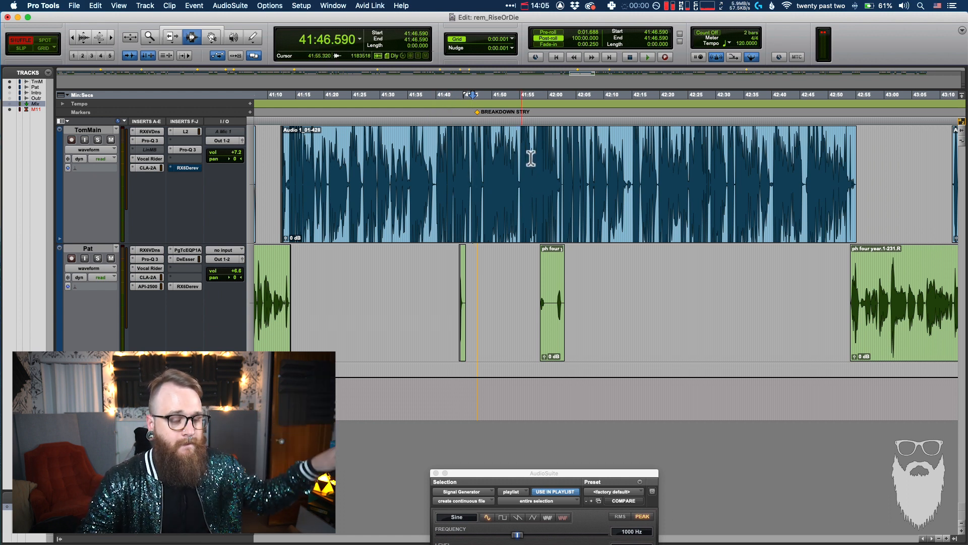
left_click(535, 196)
key("space")
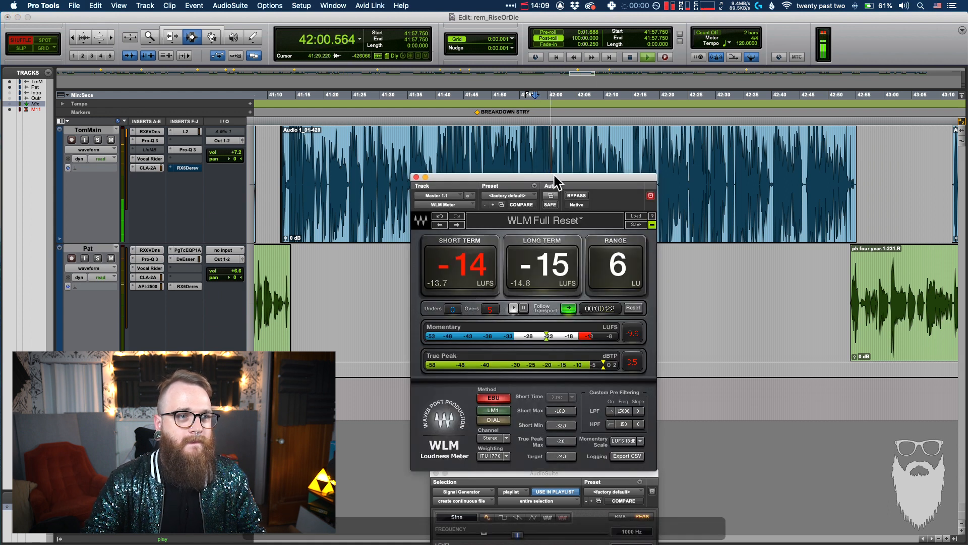
left_click_drag(548, 171, 840, 241)
Step: Zoom the timeline out to the session's start and lower TomMain's track volume to +6.8 dB during playback
key("F7")
key("r")
key("r")
key("r")
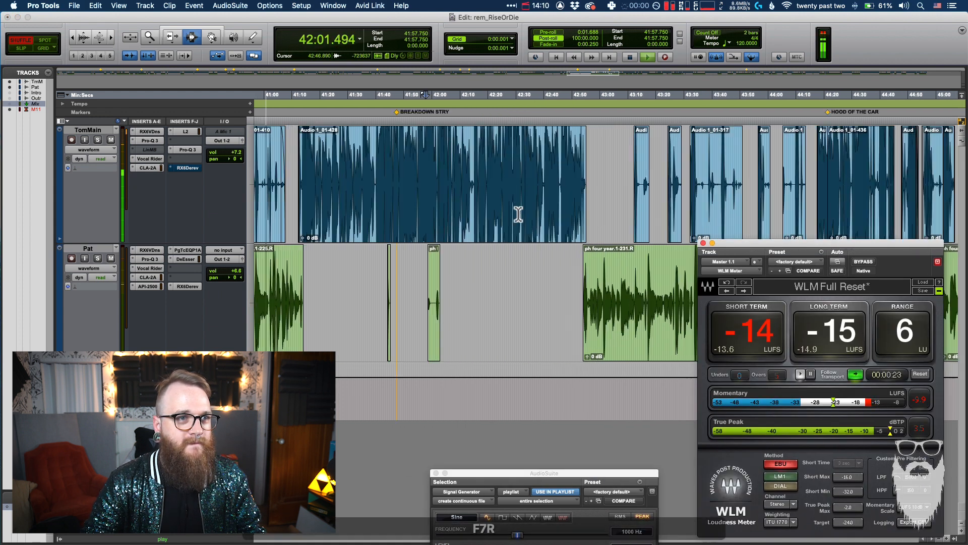
key("F7")
key("r")
key("F7")
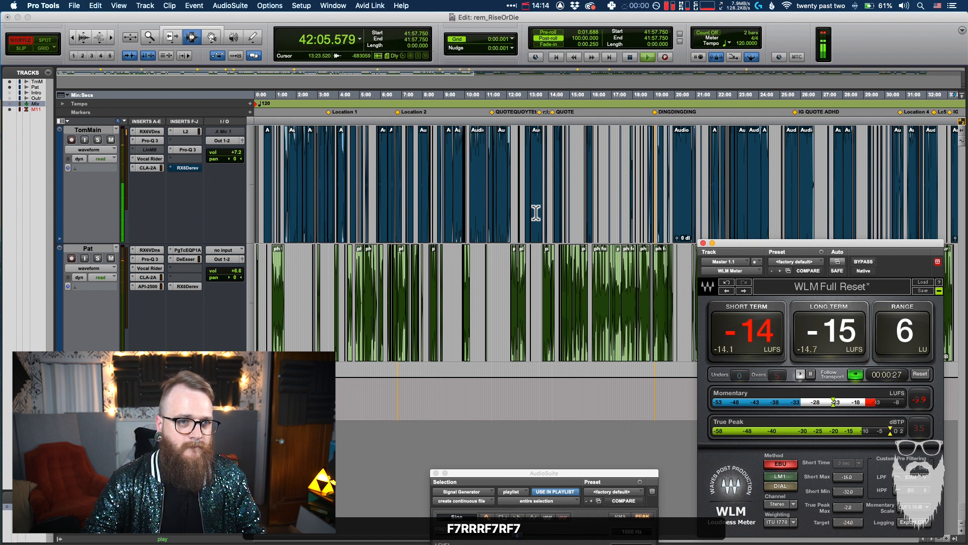
left_click_drag(235, 152, 237, 161)
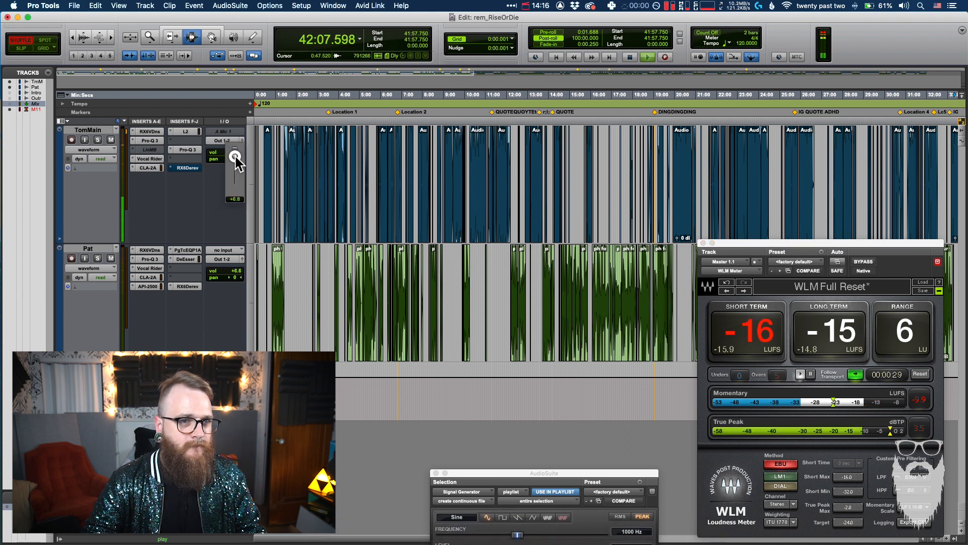
Step: Restart playback at 17:16.800 in Pat's section and zoom in on his clips while metering their loudness
key("F7")
key("r")
key("space")
left_click(436, 285)
key("space")
key("F1")
key("F7")
key("t")
key("t")
key("F7")
key("t")
key("t")
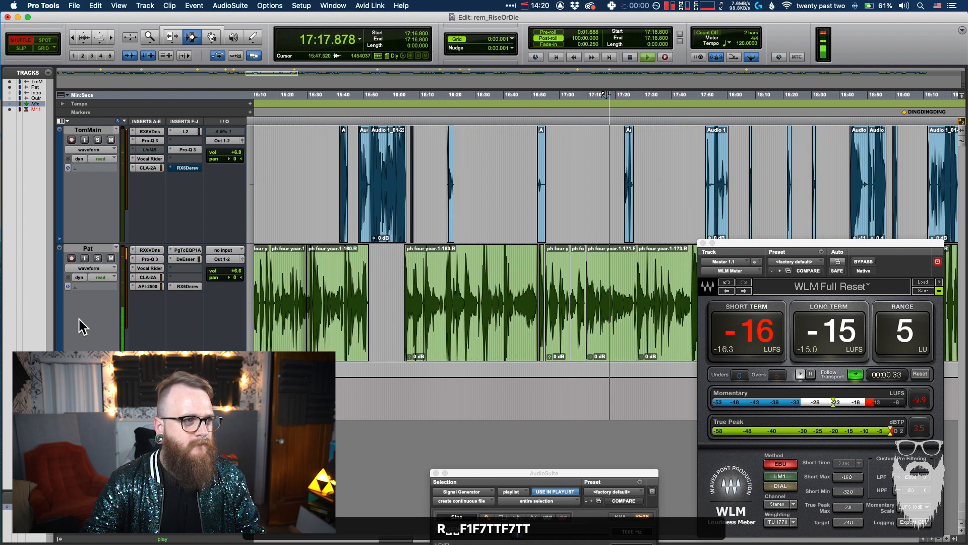
Step: Play TomMain's clip from 15:58.320 and set the low cut in its Pro-Q 3 to about 30 Hz
left_click(150, 141)
key("space")
left_click(384, 165)
key("F1")
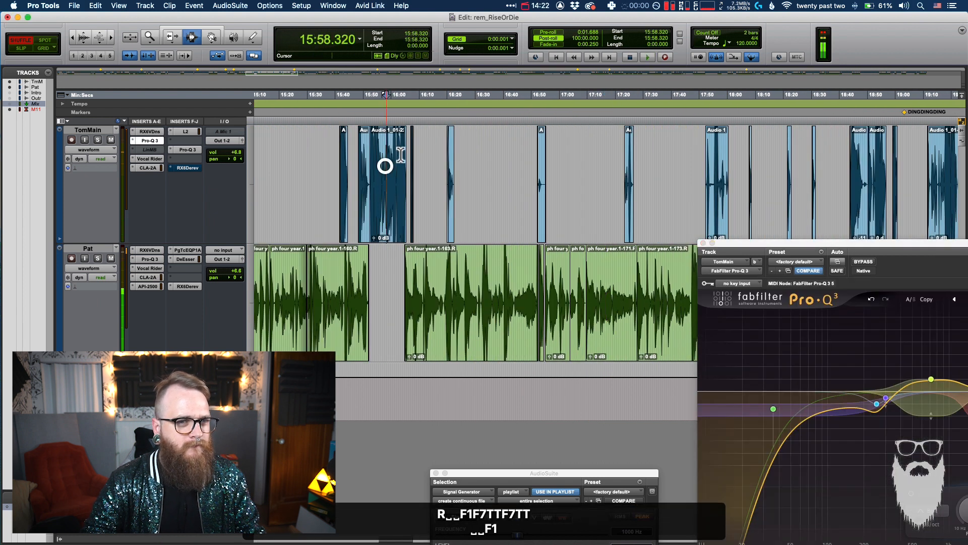
key("F7")
key("t")
left_click_drag(767, 244, 616, 218)
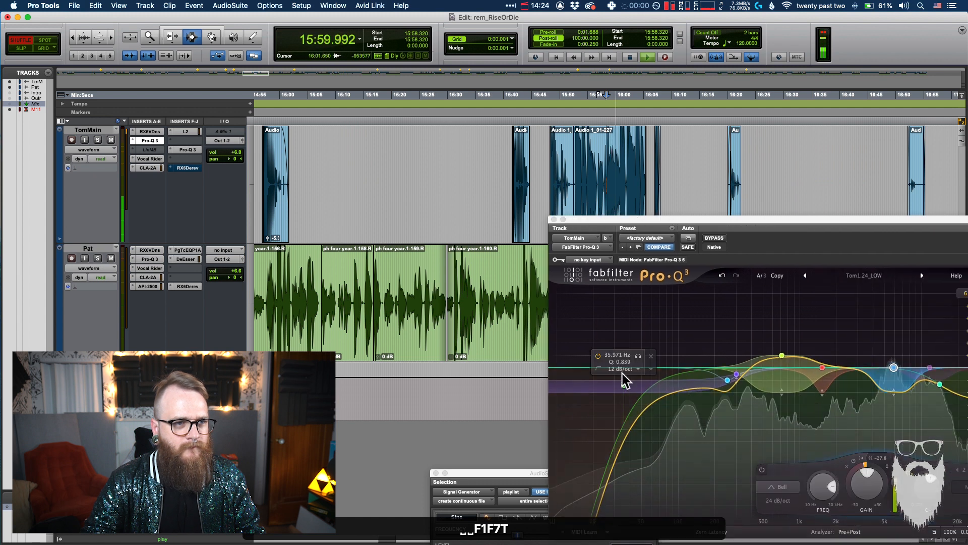
left_click_drag(624, 384, 612, 381)
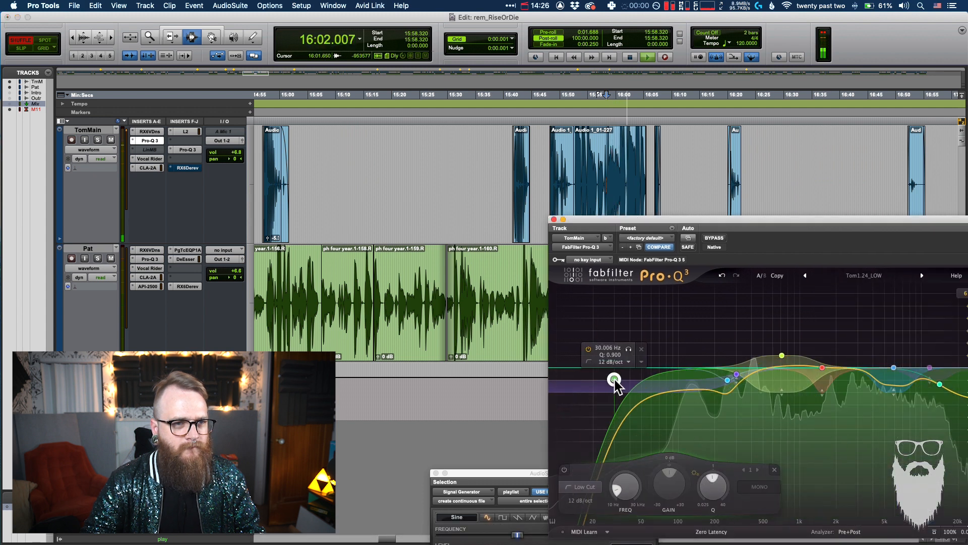
left_click(554, 218)
Step: Place the edit cursor at 15:55.980 in TomMain's clip and zoom the timeline out around it
left_click(597, 137)
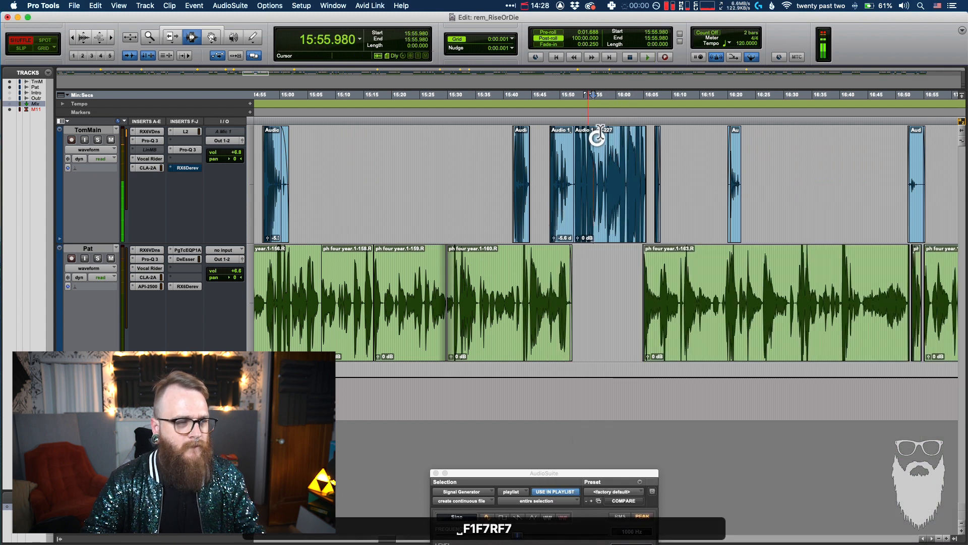
key("r")
key("r")
key("F7")
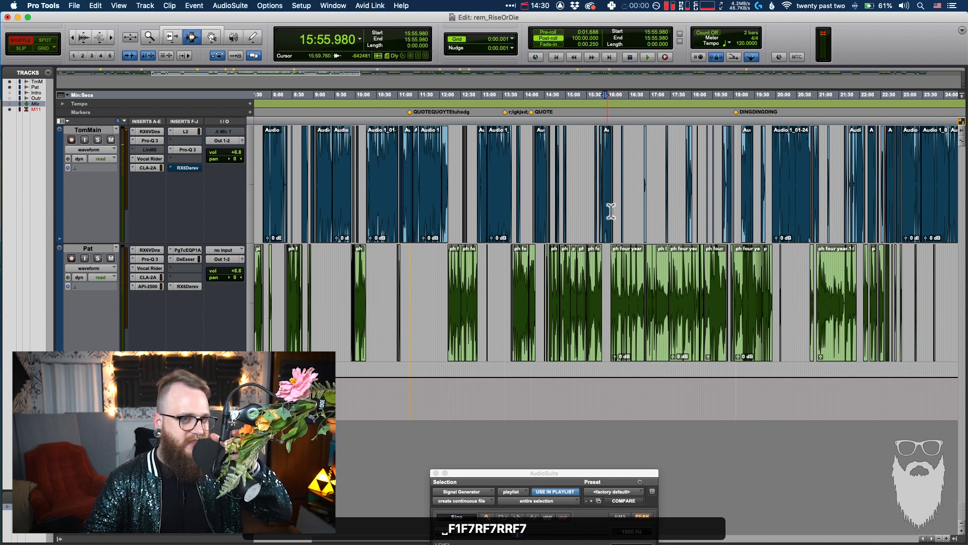
Step: Compare the Pro-Q 3 curves on TomMain and Pat in two open plug-in windows, and close both
left_click(155, 140)
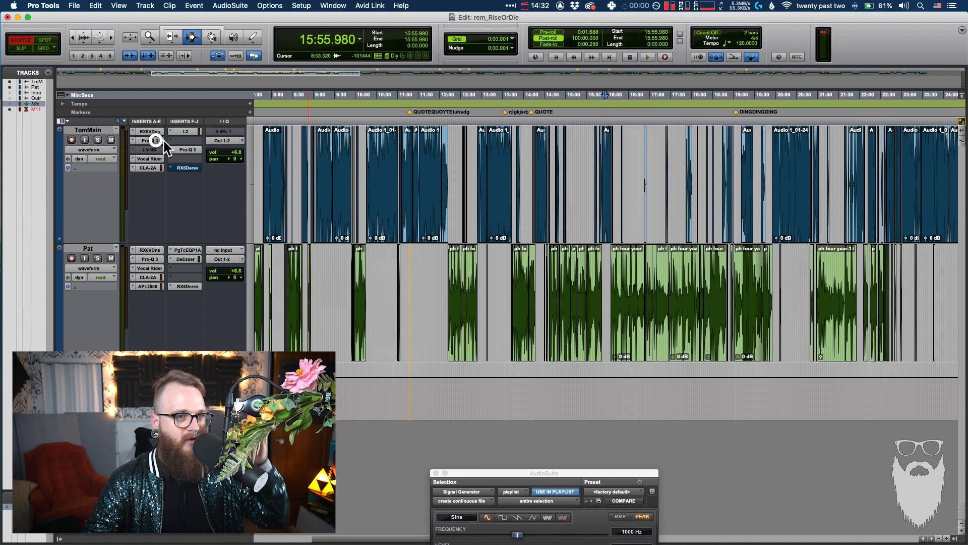
left_click_drag(787, 219, 671, 196)
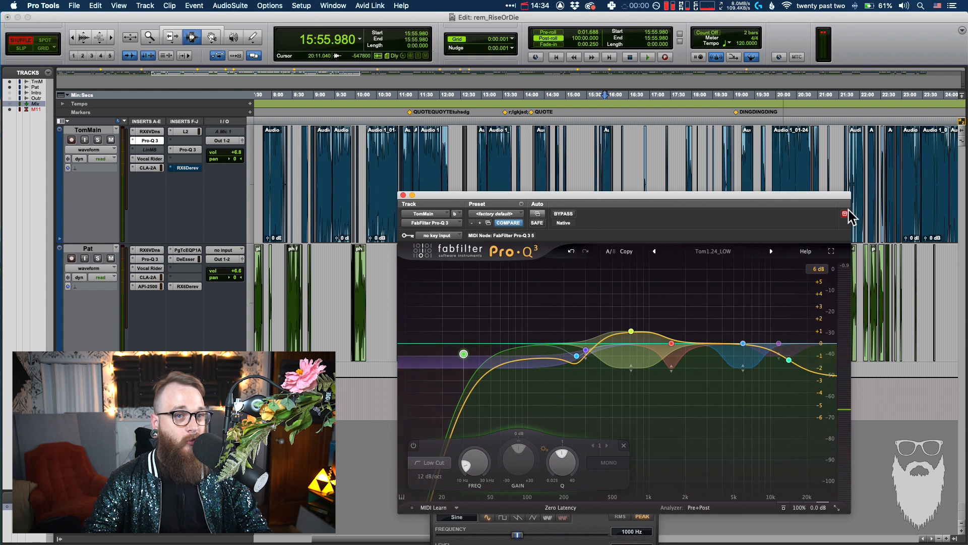
left_click_drag(830, 197, 905, 110)
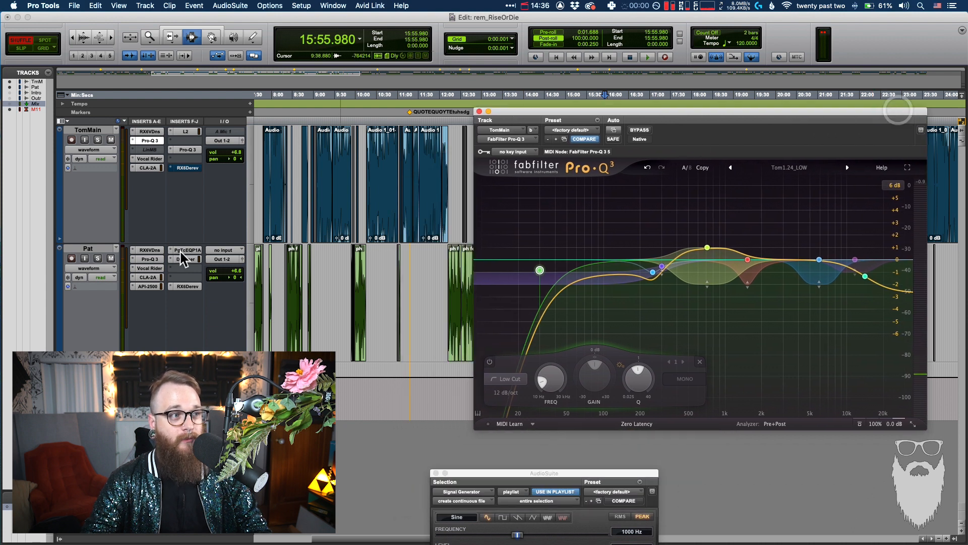
left_click(149, 258)
left_click_drag(728, 196, 371, 151)
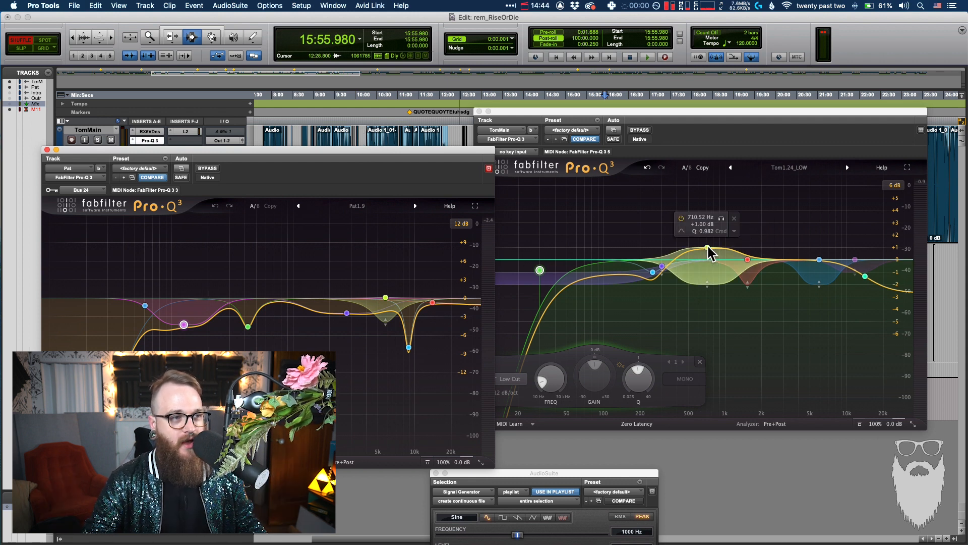
left_click_drag(413, 150, 711, 173)
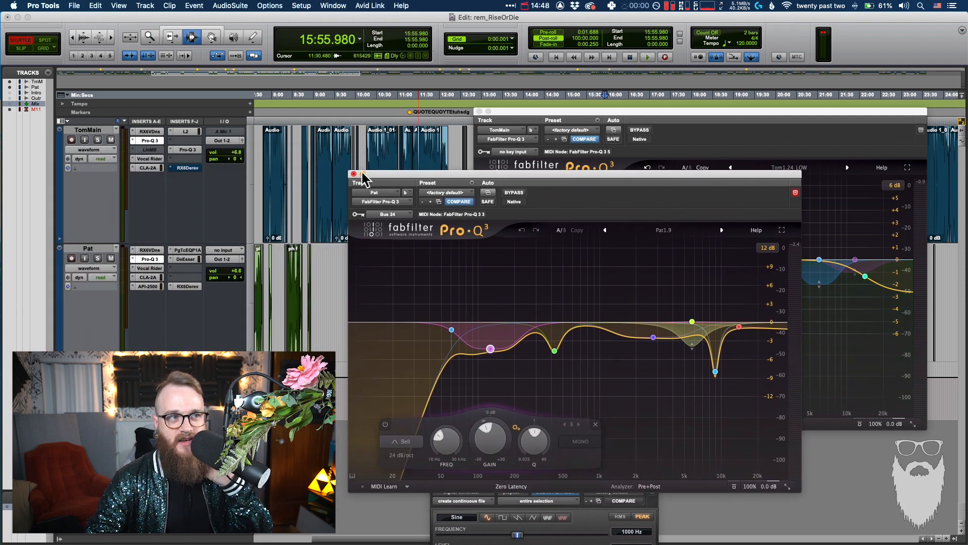
left_click(354, 174)
left_click(479, 111)
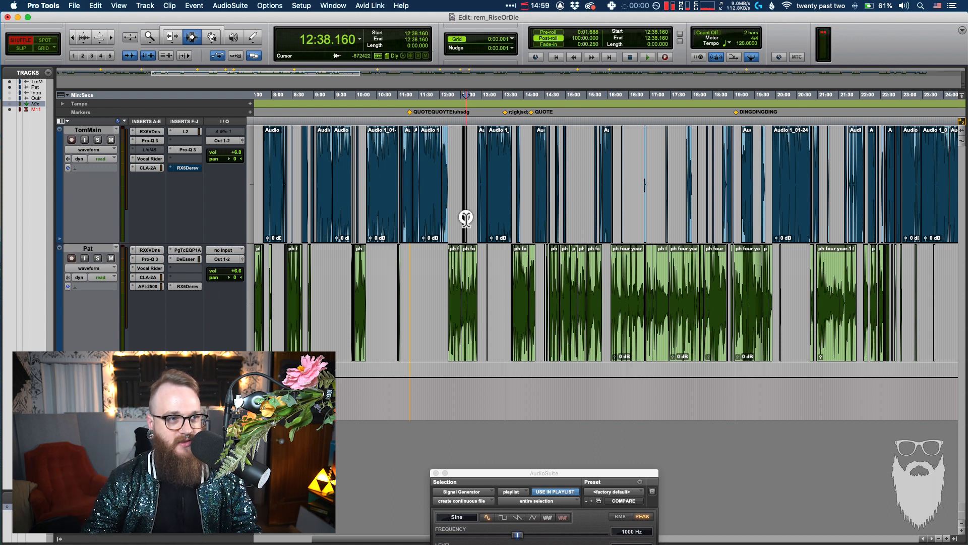
Step: Scan TomMain's and Pat's clips across the timeline from 12:38.160 through to the end of the session
key("F7")
key("t")
key("F7")
key("r")
key("r")
left_click(465, 217)
scroll(460, 217, "right", 10)
scroll(456, 217, "right", 4)
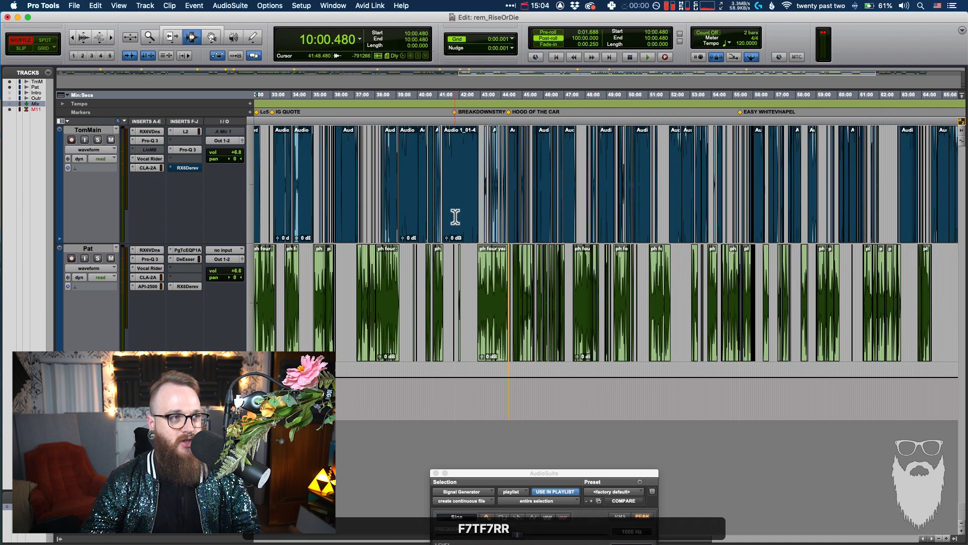
scroll(455, 217, "right", 6)
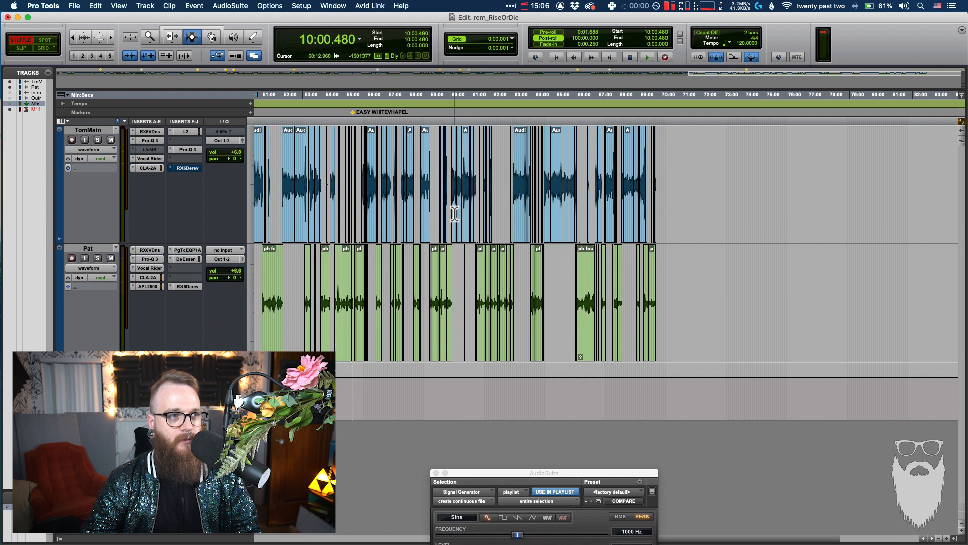
Step: Examine both voice tracks' clips in the session's opening minutes around 4:37.200 and 2:32.640
key("F7")
key("t")
key("t")
left_click(452, 211)
key("r")
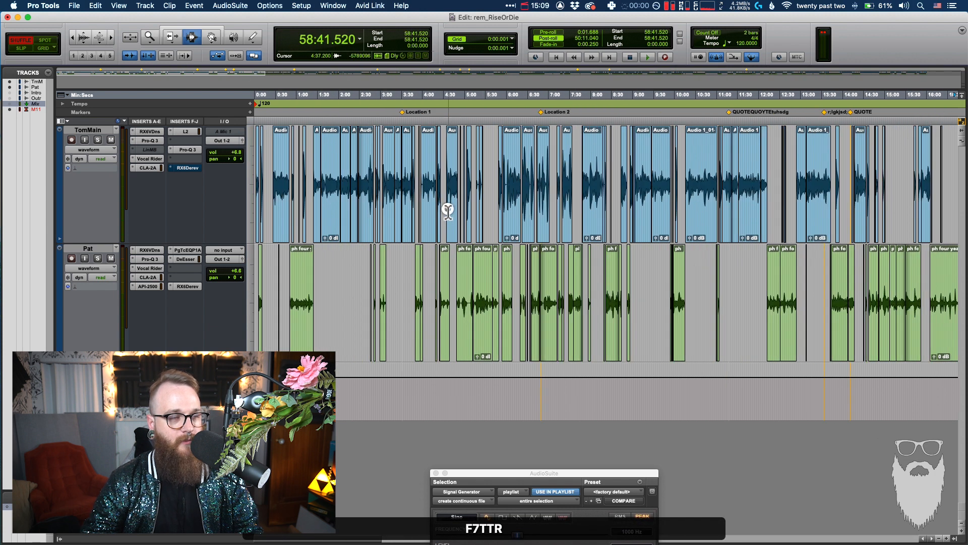
left_click(448, 212)
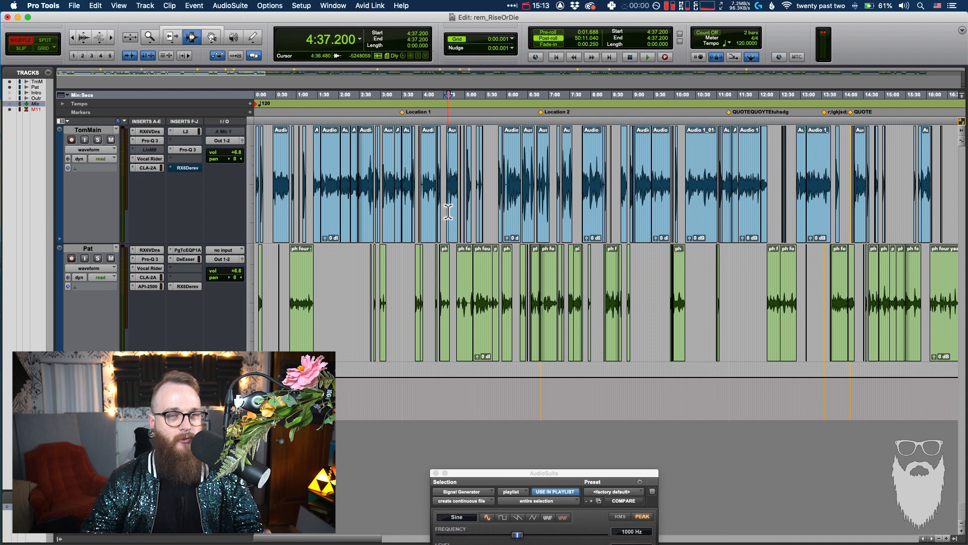
key("F7")
left_click(362, 181)
key("t")
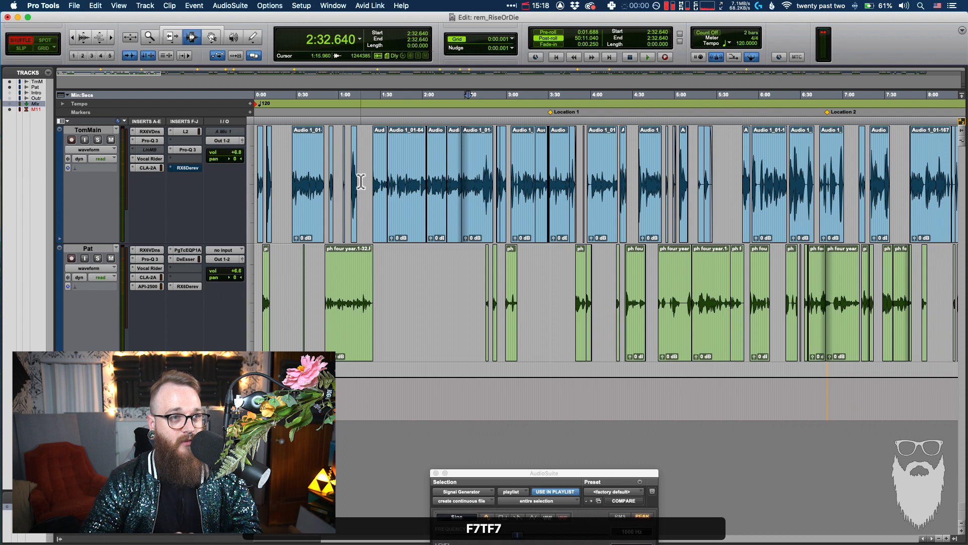
left_click(483, 310)
key("r")
key("r")
Step: Show the hidden Intro and Outro tracks and hide the inactive Mix track
left_click(37, 93, "shift")
right_click(37, 93)
left_click(60, 95)
key("F7")
left_click(374, 331)
key("r")
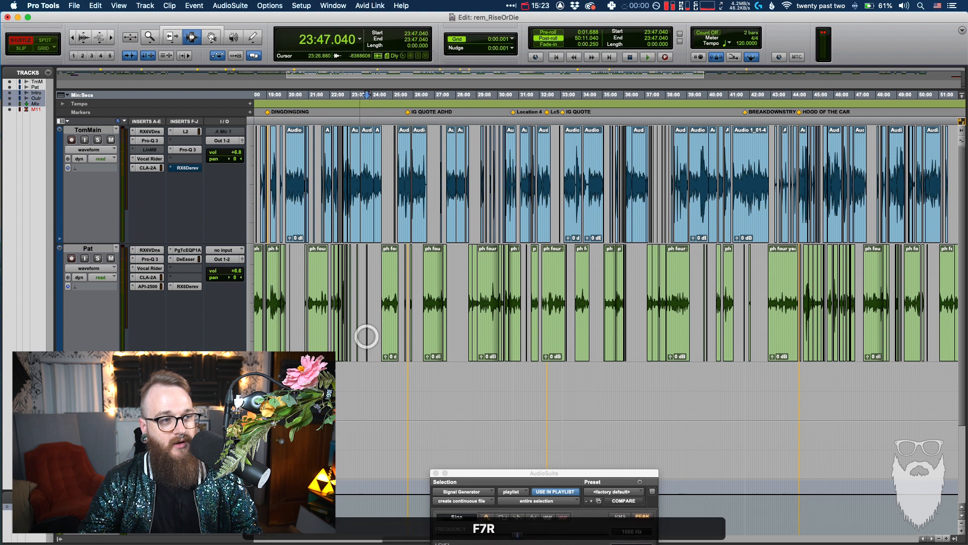
key("r")
scroll(367, 334, "down", 3)
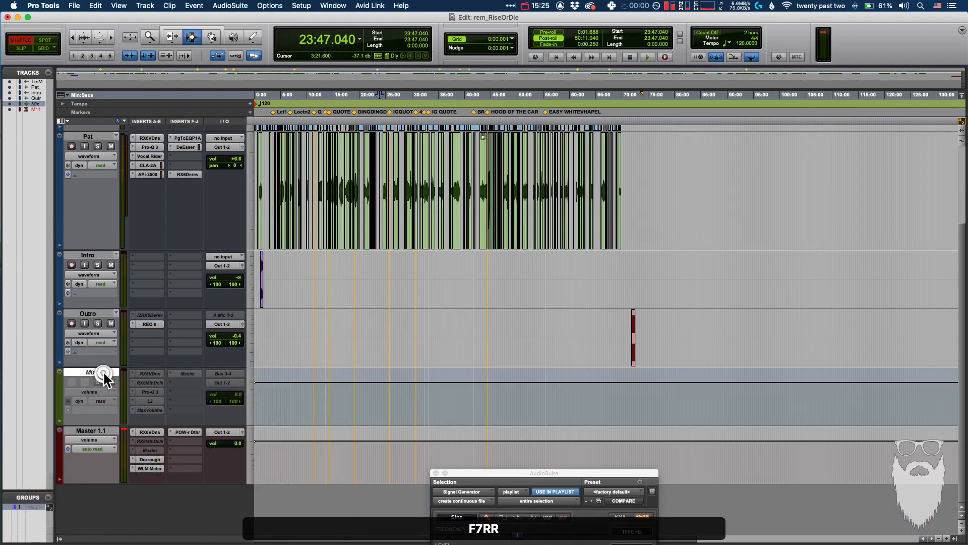
right_click(103, 376)
left_click(127, 374)
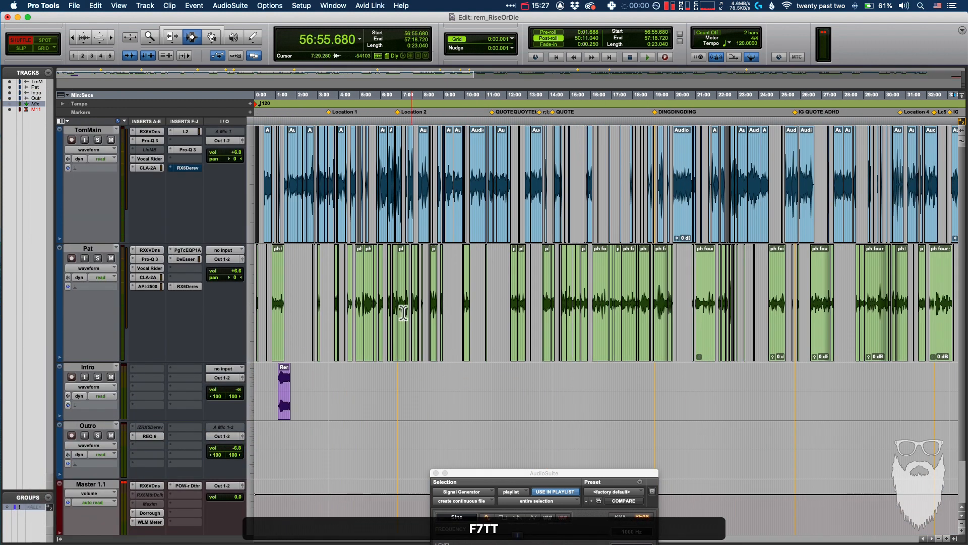
Step: Locate the music clip on the Intro track and place the edit cursor at 1:29.640 inside it
left_click(281, 367)
key("t")
key("t")
key("F7")
key("F7")
left_click(379, 356)
key("t")
key("t")
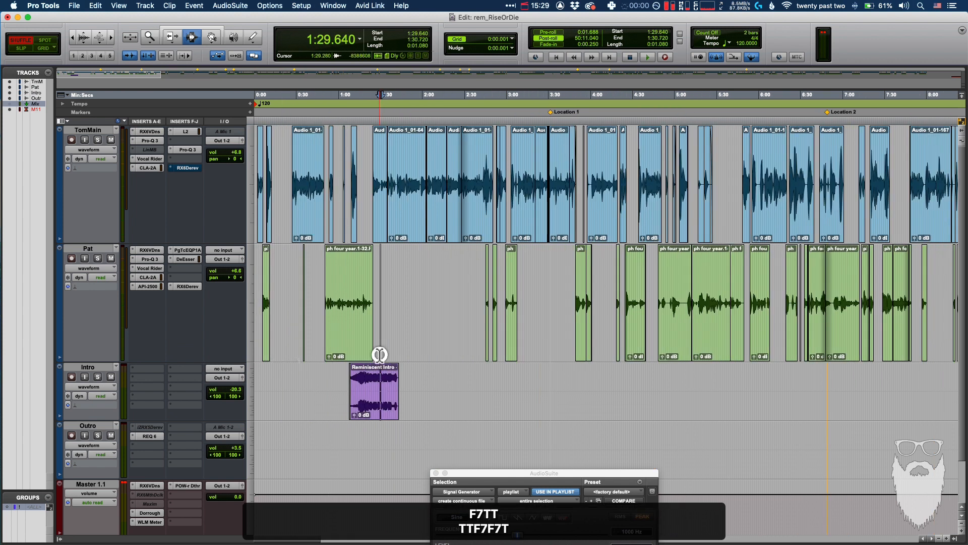
Step: Switch to Slip mode and move the Reminiscent Intro clip on the Intro track to start at 0:12.945
key("F7")
left_click(550, 364)
key("F7")
left_click(544, 363)
key("r")
key("r")
key("r")
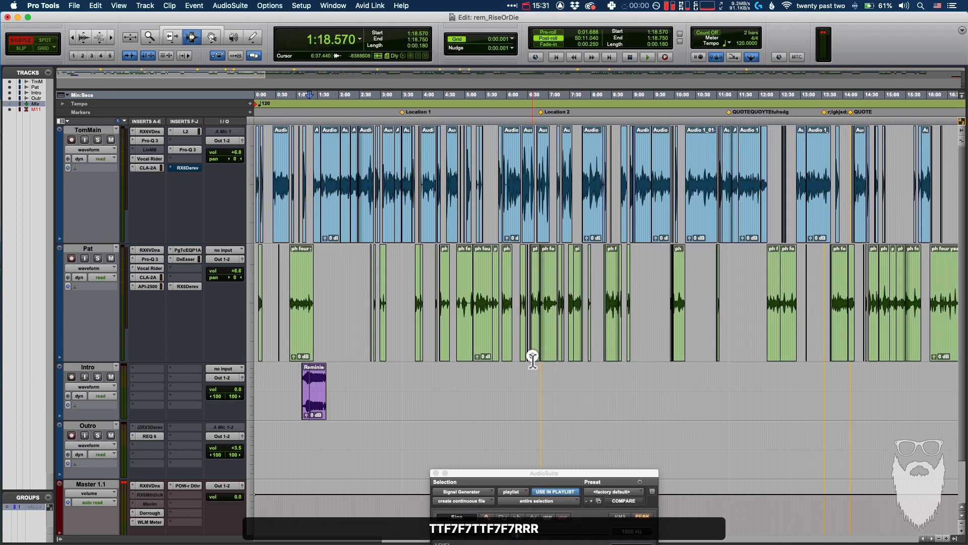
key("F7")
key("t")
key("t")
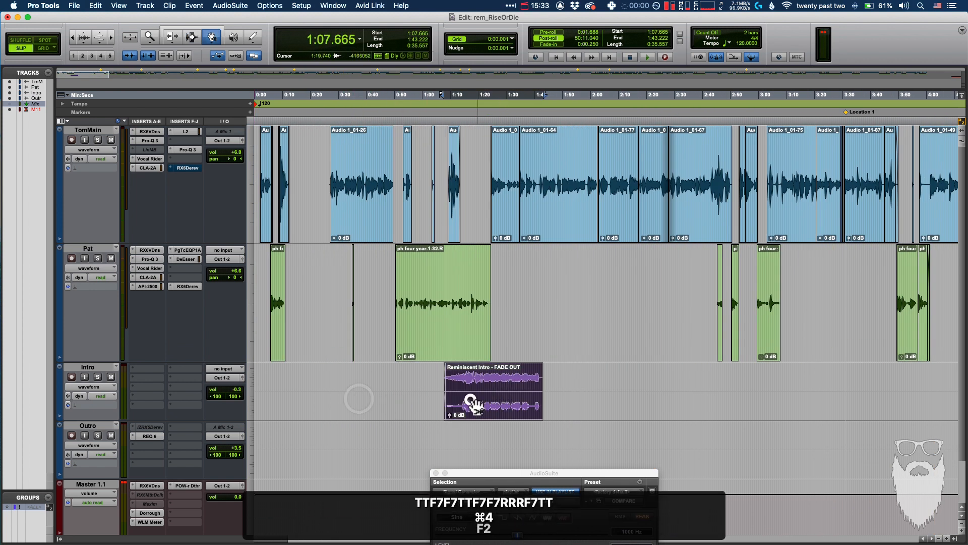
Step: Move the PennState08_Outro clip on the Outro track to start at 69:48.683, near the end of the voice clips
key("r")
key("F7")
key("r")
key("r")
key("F7")
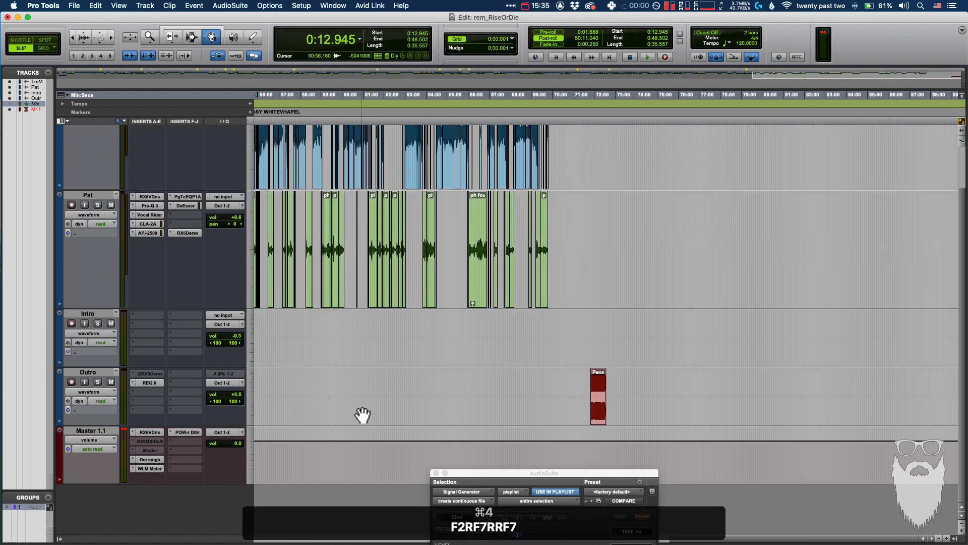
key("F7")
key("t")
key("t")
key("t")
key("F7")
scroll(584, 342, "up", 2)
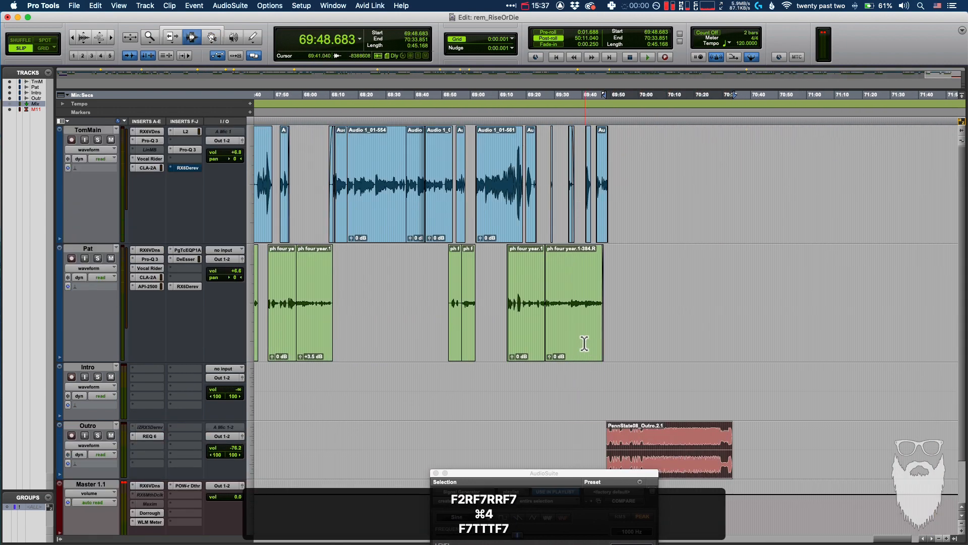